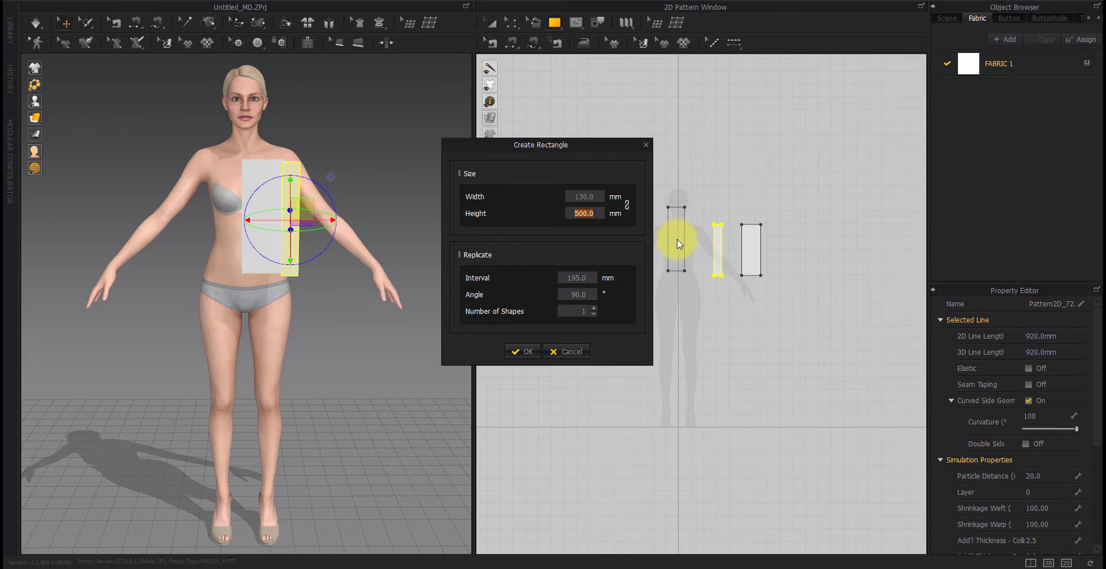
# Create a rectangle 130 mm wide and 400 mm high and line it up with the other two in the 2D layout.
pyautogui.write('400')
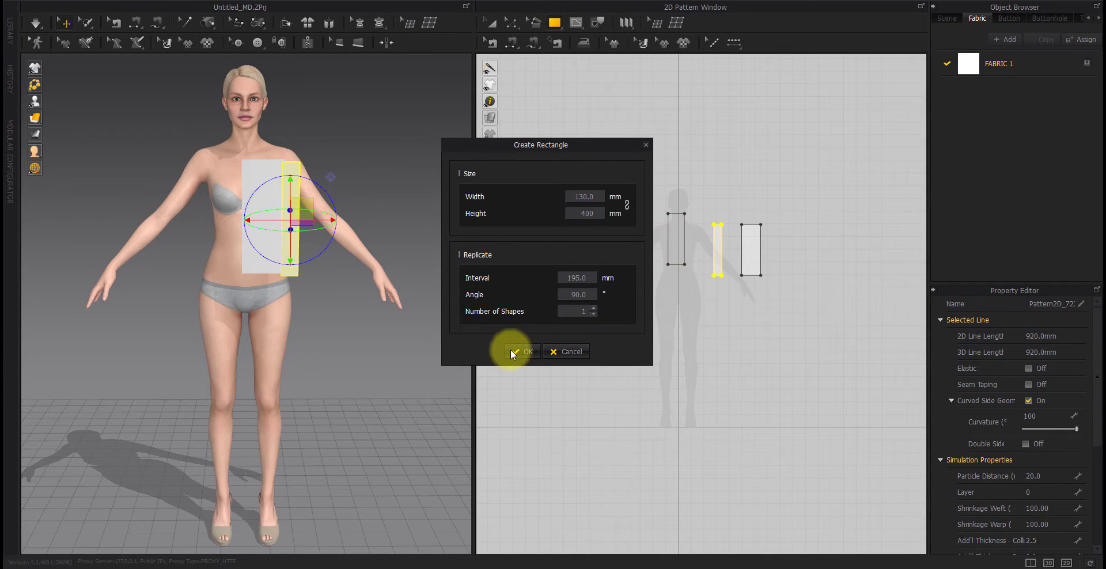
pyautogui.click(510, 350)
pyautogui.press('a')
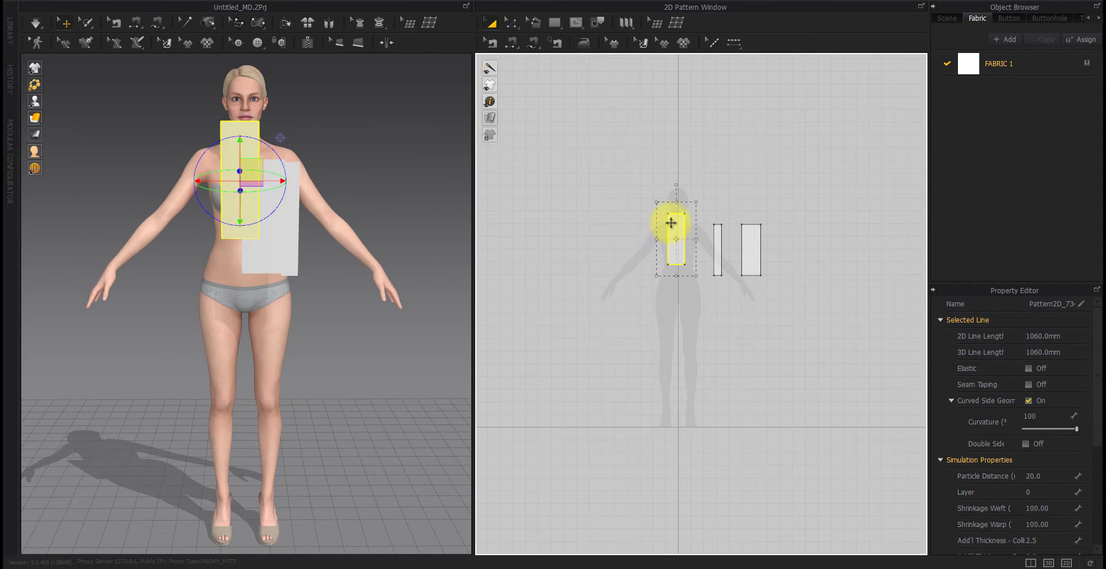
pyautogui.moveTo(683, 232); pyautogui.dragTo(692, 242)
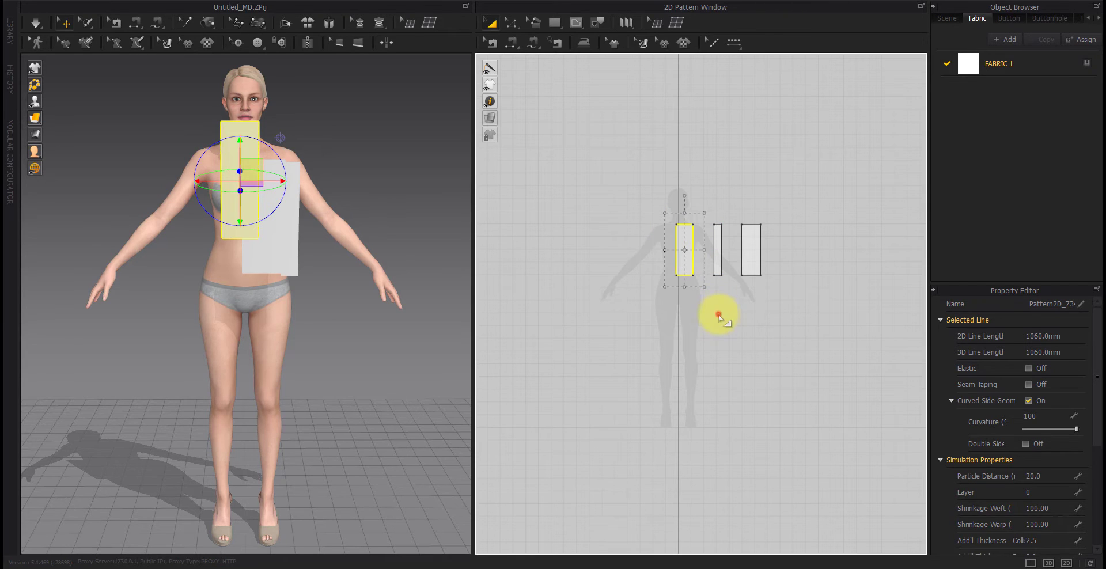
pyautogui.click(718, 311)
# Spread the three rectangles side by side in 3D, in front of the avatar's left half.
pyautogui.moveTo(299, 217); pyautogui.dragTo(394, 190)
pyautogui.click(247, 190)
pyautogui.moveTo(259, 198); pyautogui.dragTo(279, 217)
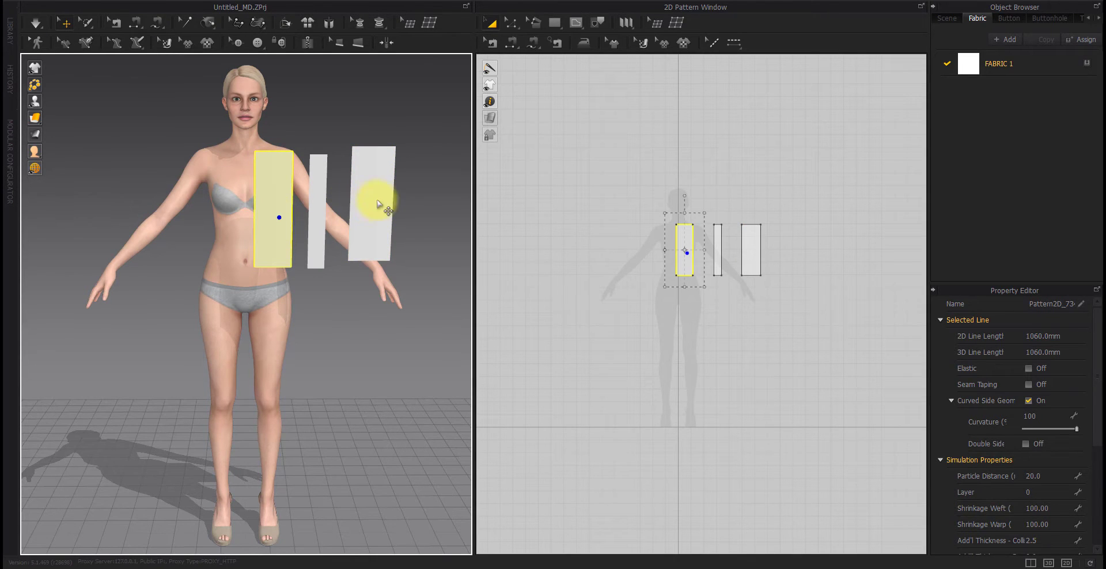
pyautogui.moveTo(378, 202); pyautogui.dragTo(371, 208)
pyautogui.click(576, 255)
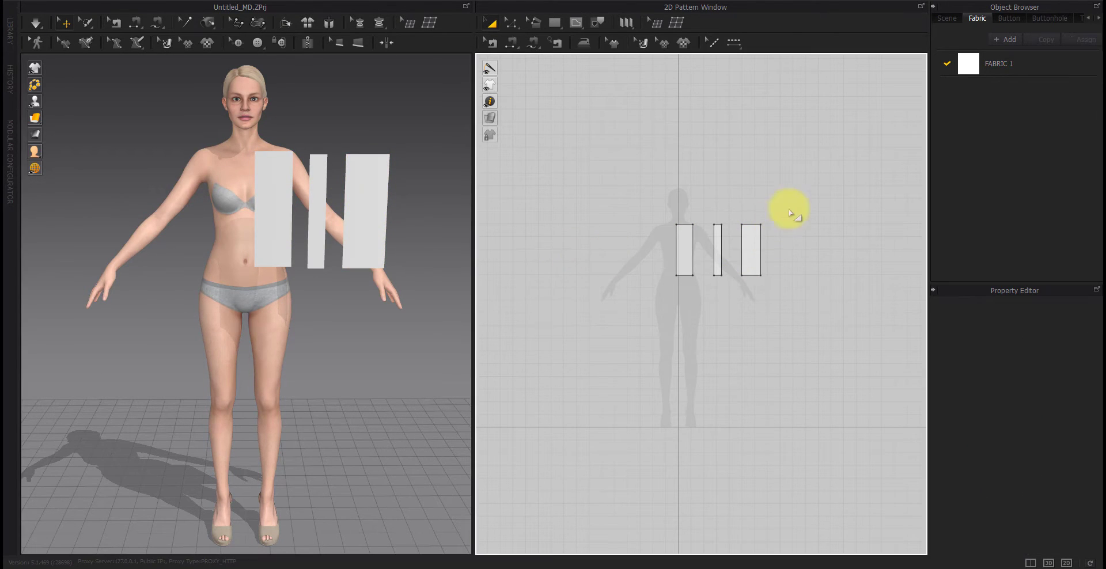
# Clone all three rectangles as linked symmetric patterns and place the copies on the avatar's other half.
pyautogui.moveTo(803, 190); pyautogui.dragTo(570, 342)
pyautogui.rightClick(686, 250)
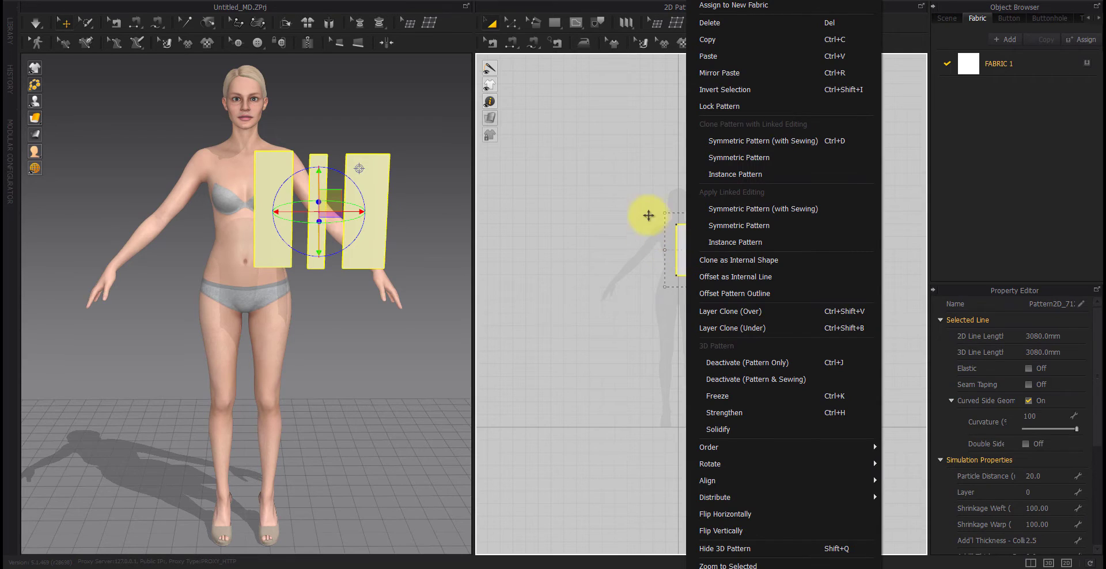
pyautogui.click(728, 172)
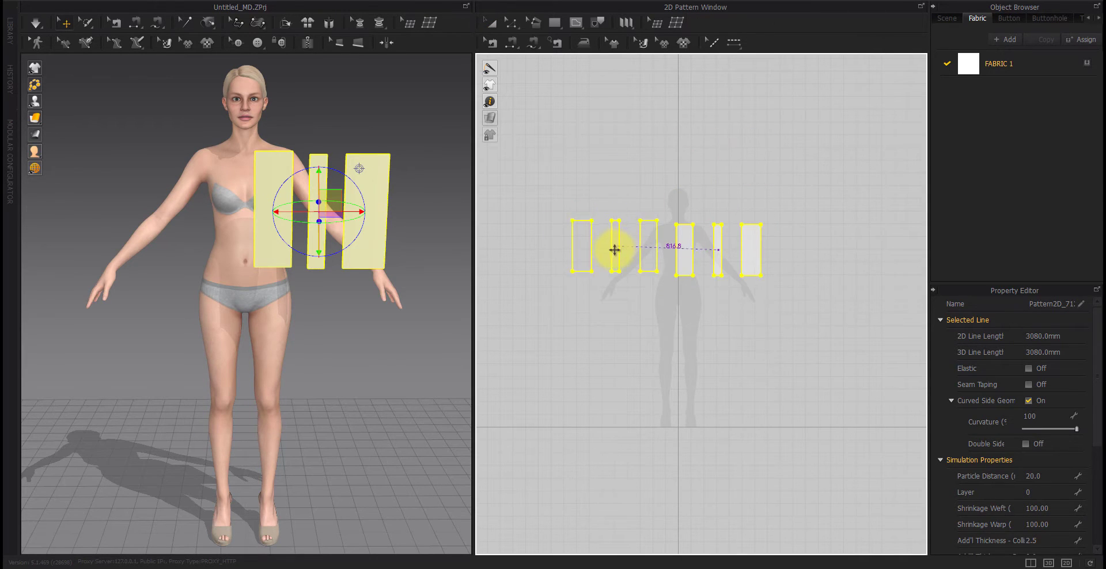
pyautogui.click(609, 249)
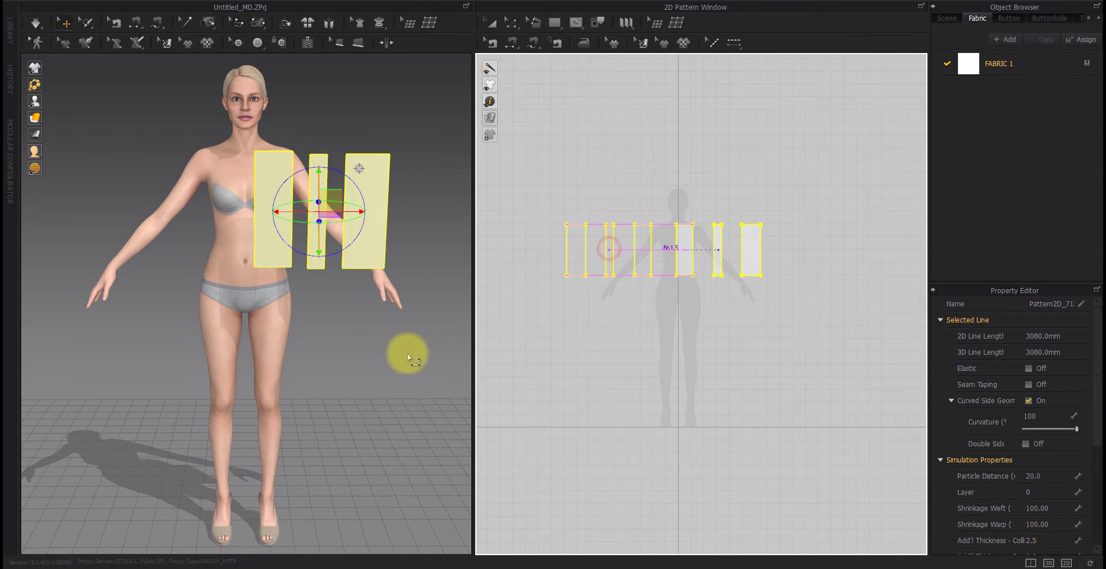
pyautogui.moveTo(194, 198); pyautogui.dragTo(217, 192)
pyautogui.click(677, 371)
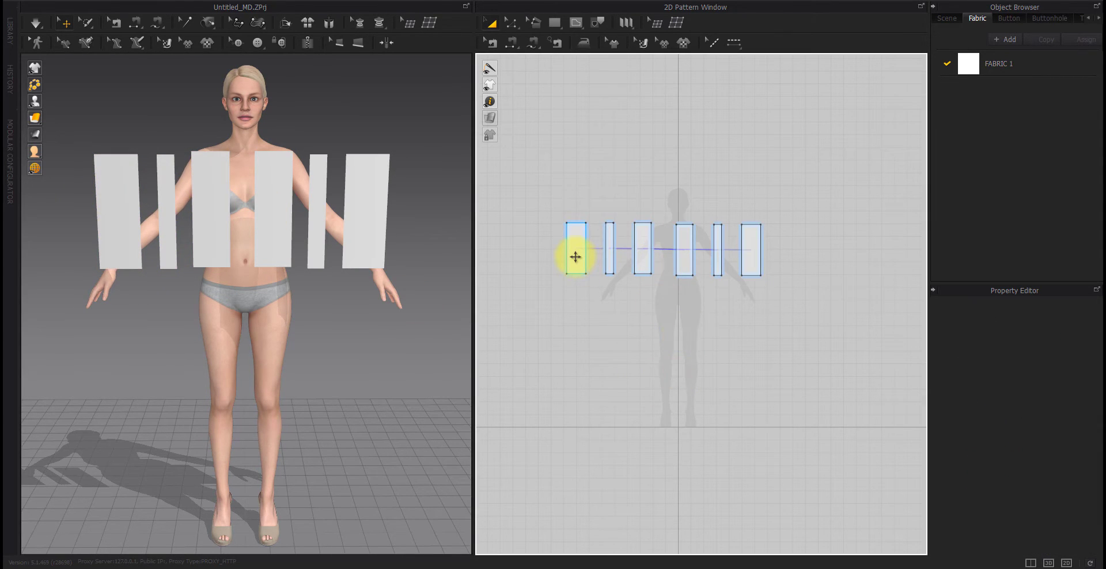
# Pair the widest cloned rectangle with its original in the 2D layout, then move both behind the avatar in 3D.
pyautogui.moveTo(575, 253); pyautogui.dragTo(782, 252)
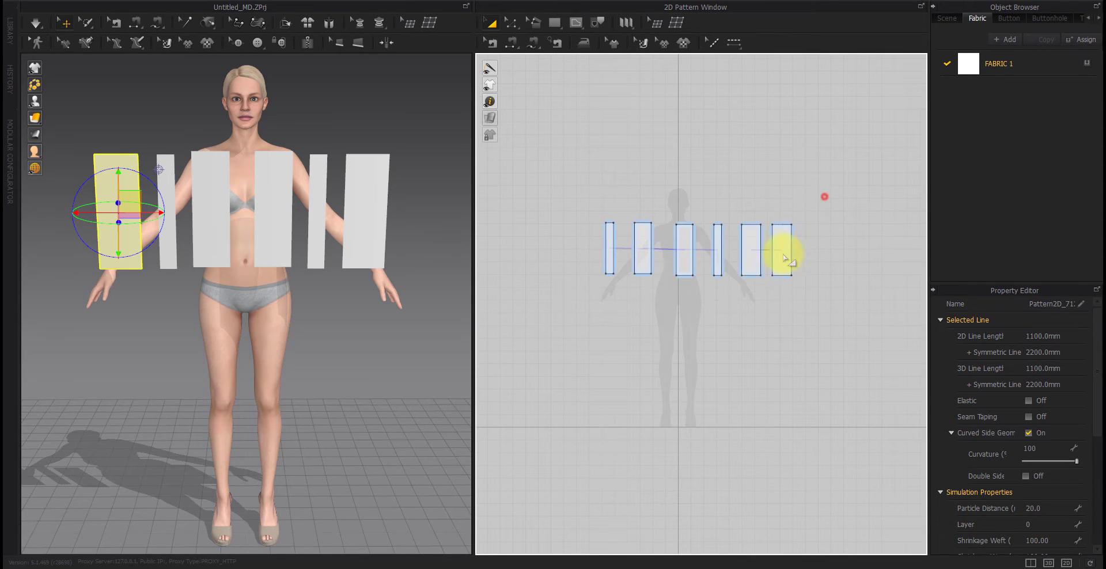
pyautogui.moveTo(824, 197); pyautogui.dragTo(730, 320)
pyautogui.moveTo(246, 322); pyautogui.dragTo(174, 350, button='right')
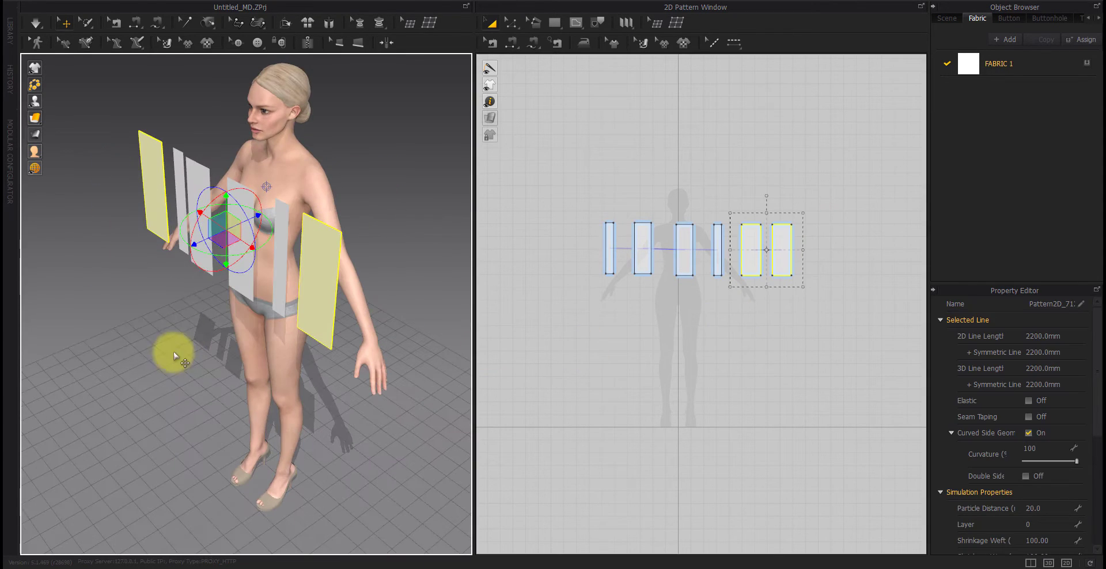
pyautogui.click(202, 248)
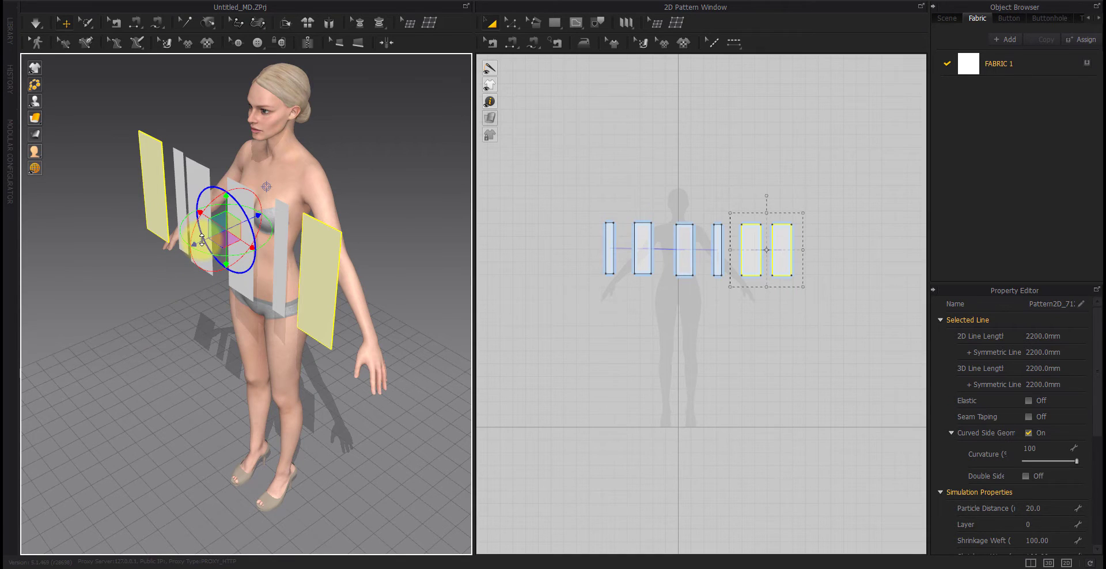
pyautogui.moveTo(200, 242); pyautogui.dragTo(281, 390, button='right')
pyautogui.click(376, 427)
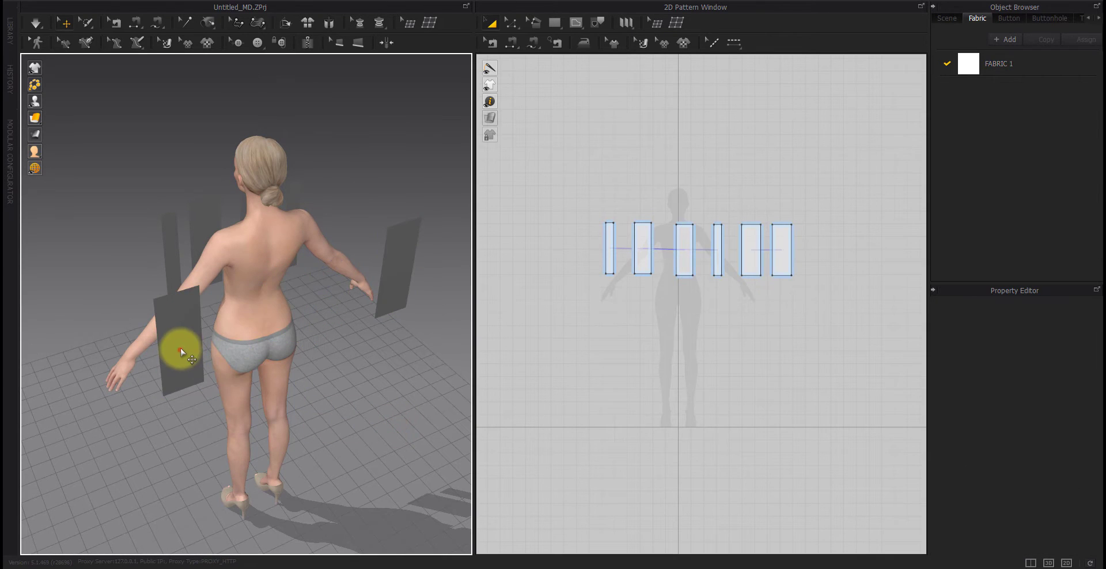
# Position the two widest panels side by side across the avatar's back so they clear the body.
pyautogui.moveTo(179, 348); pyautogui.dragTo(251, 323)
pyautogui.moveTo(402, 288); pyautogui.dragTo(311, 296)
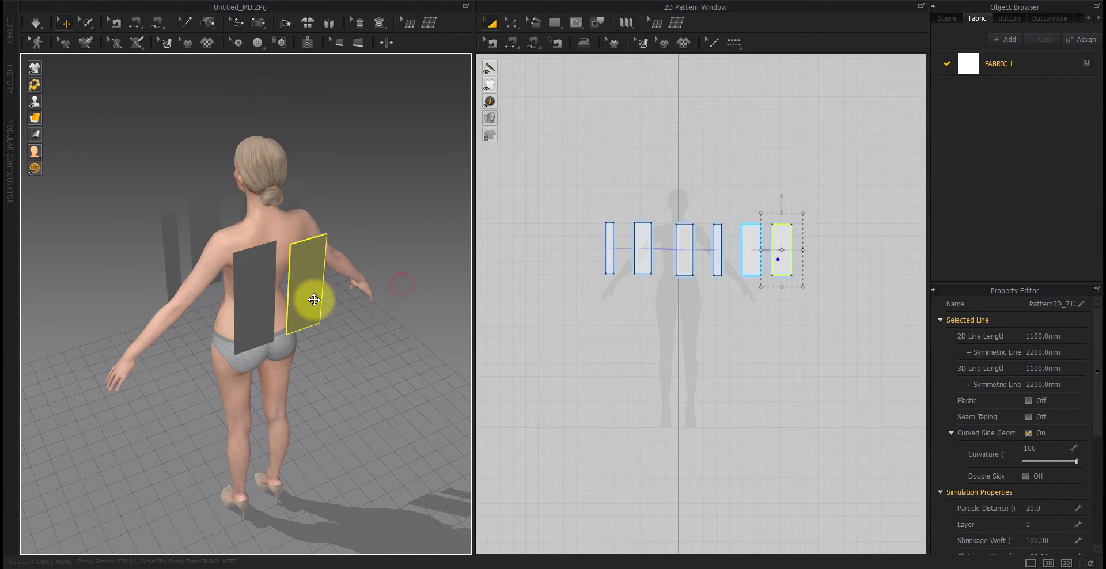
pyautogui.moveTo(254, 317); pyautogui.dragTo(310, 319, button='right')
pyautogui.click(343, 322)
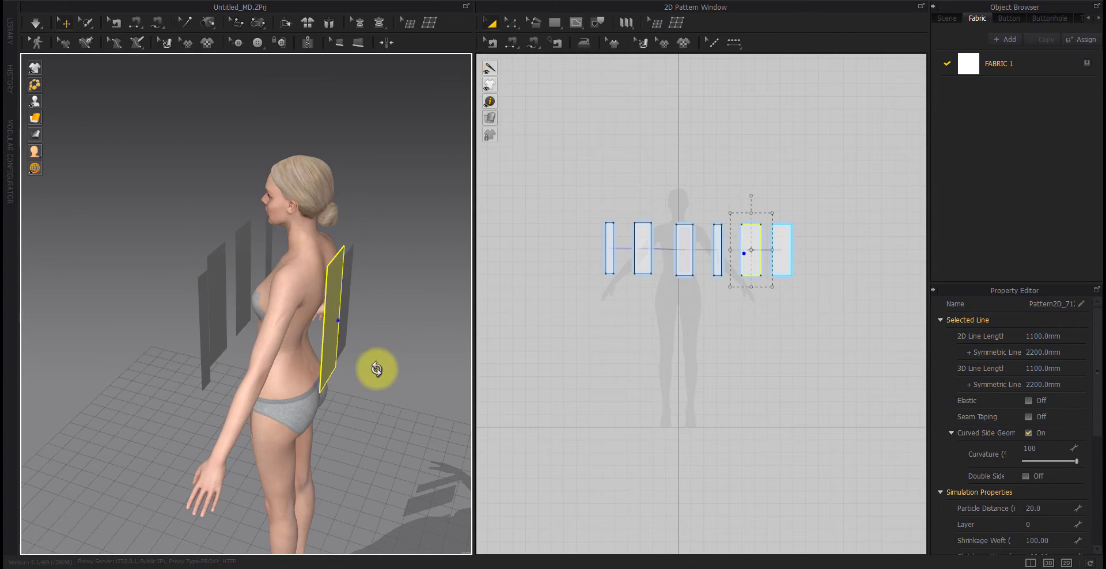
pyautogui.moveTo(375, 370); pyautogui.dragTo(254, 350, button='right')
pyautogui.moveTo(358, 268); pyautogui.dragTo(418, 312)
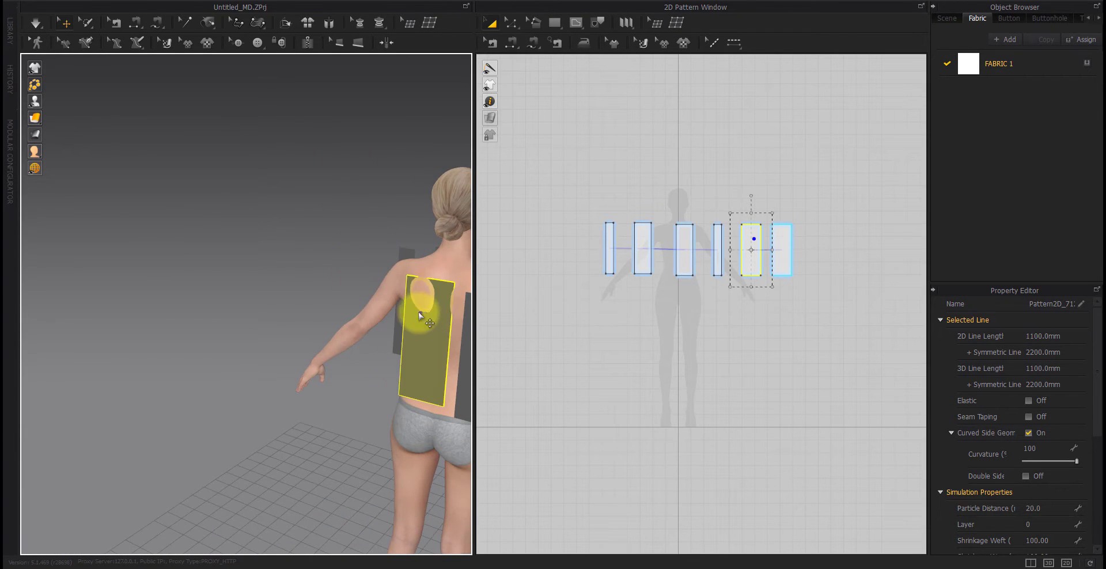
pyautogui.moveTo(418, 312)
pyautogui.mouseDown(button='right')
pyautogui.moveTo(351, 320)
pyautogui.moveTo(417, 327)
pyautogui.mouseUp(button='right')
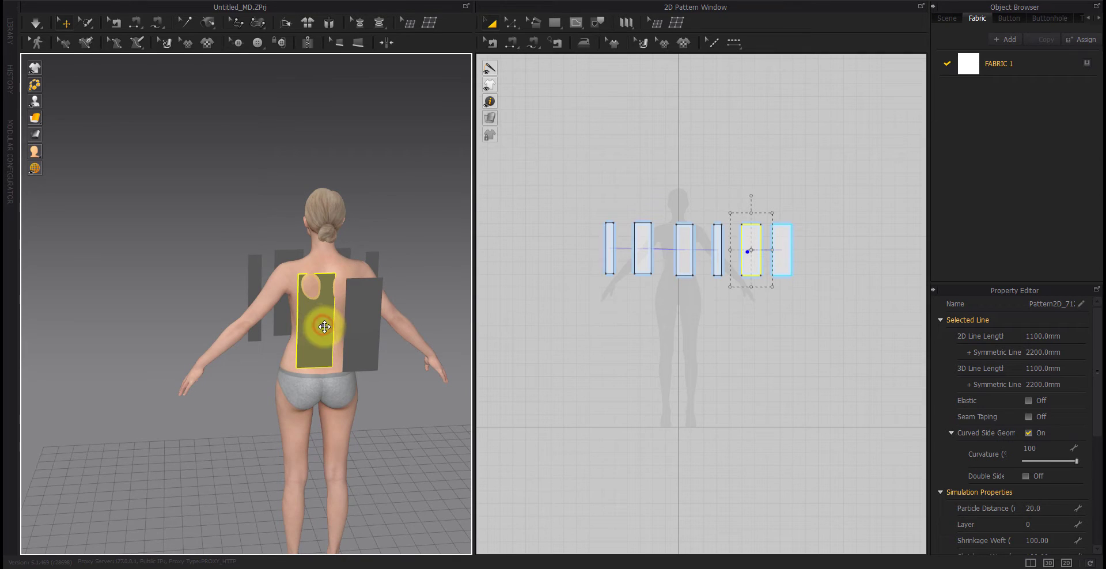
pyautogui.moveTo(323, 326); pyautogui.dragTo(326, 333)
pyautogui.moveTo(337, 336); pyautogui.dragTo(345, 338, button='right')
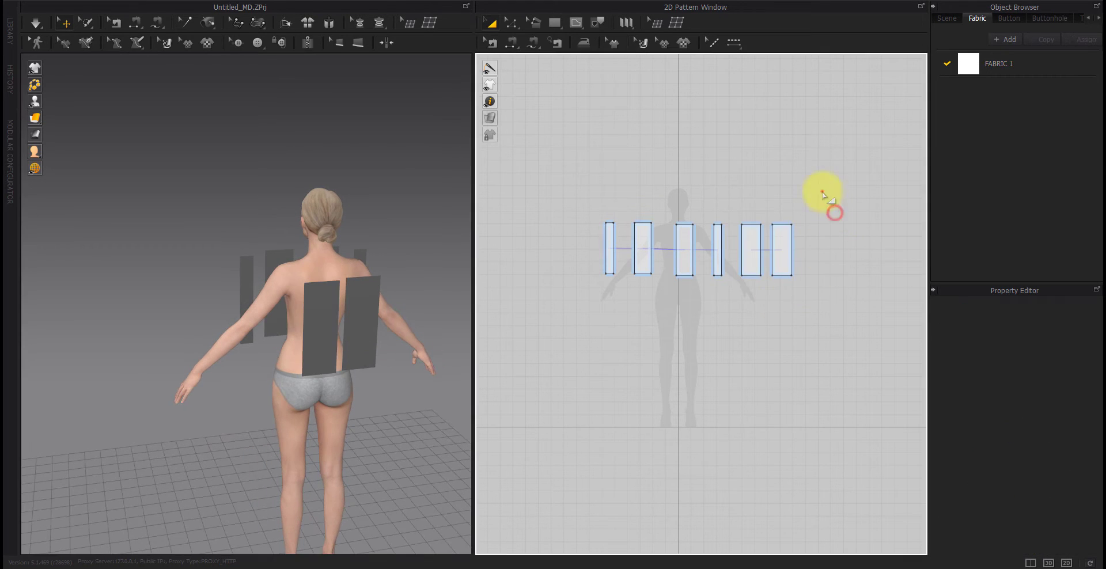
# Move the two back panels away from the other patterns in the 2D layout and flip them horizontally in 3D.
pyautogui.moveTo(824, 190); pyautogui.dragTo(727, 297)
pyautogui.moveTo(754, 258); pyautogui.dragTo(803, 257)
pyautogui.rightClick(350, 293)
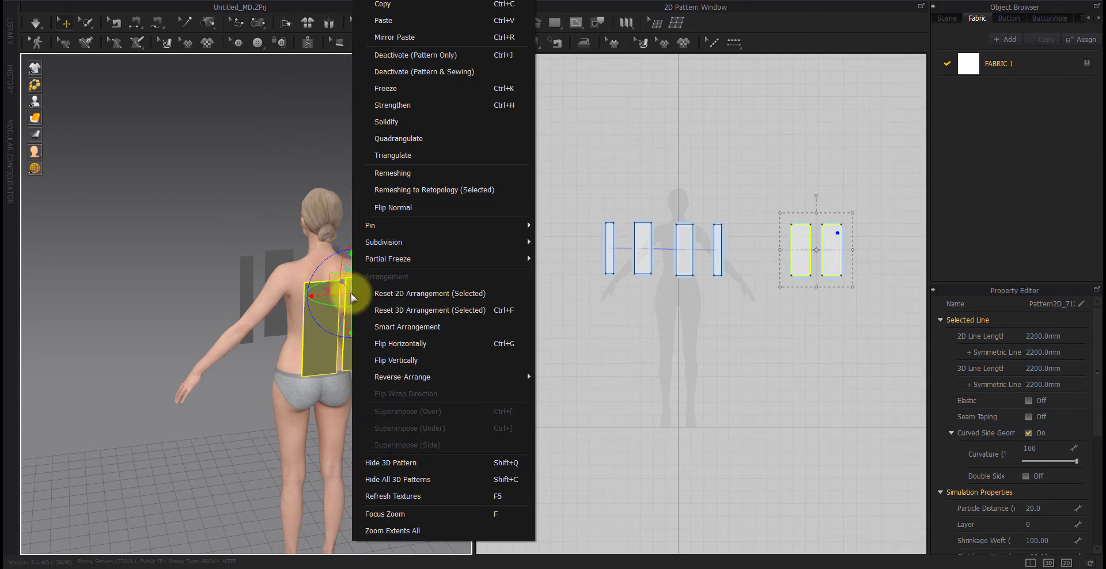
pyautogui.click(382, 340)
pyautogui.moveTo(217, 348); pyautogui.dragTo(421, 340, button='right')
pyautogui.click(422, 335)
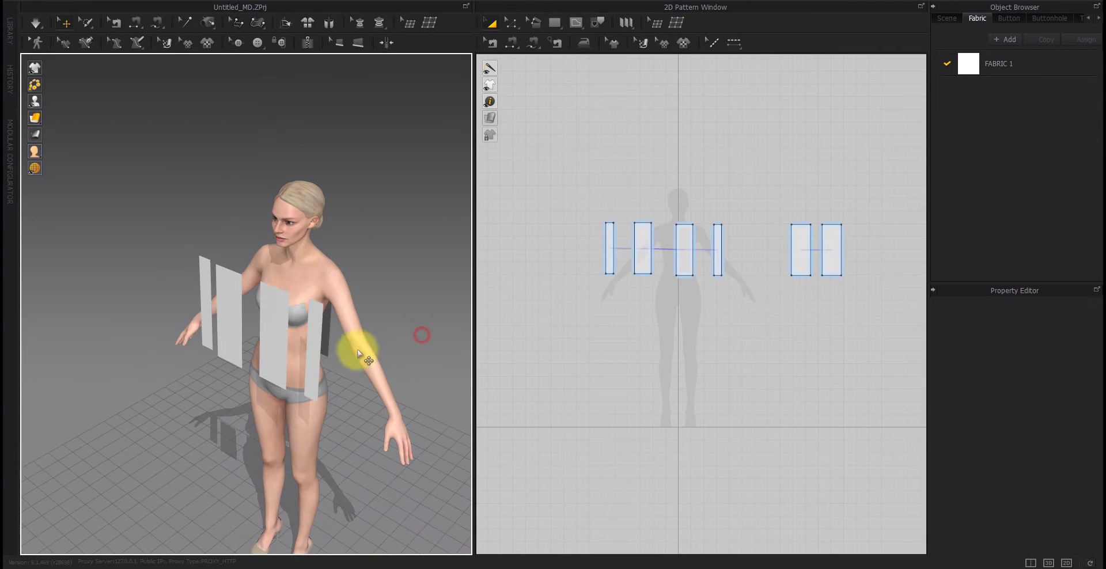
# Move the narrow panel to the avatar's left side and rotate it about its vertical axis to face sideways.
pyautogui.click(322, 352)
pyautogui.moveTo(322, 348); pyautogui.dragTo(278, 362, button='right')
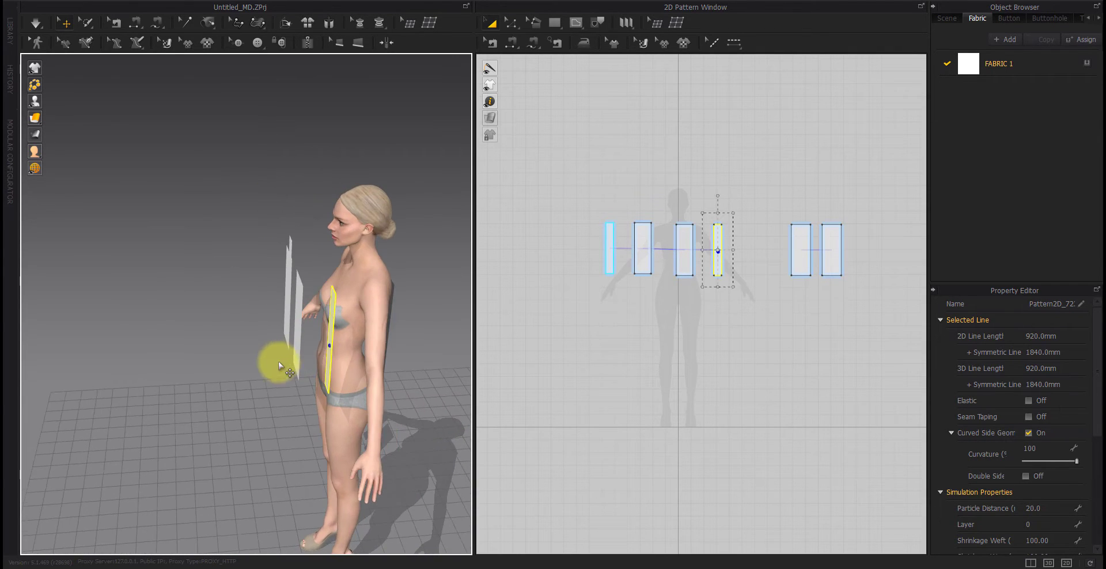
pyautogui.moveTo(351, 357); pyautogui.dragTo(337, 337, button='right')
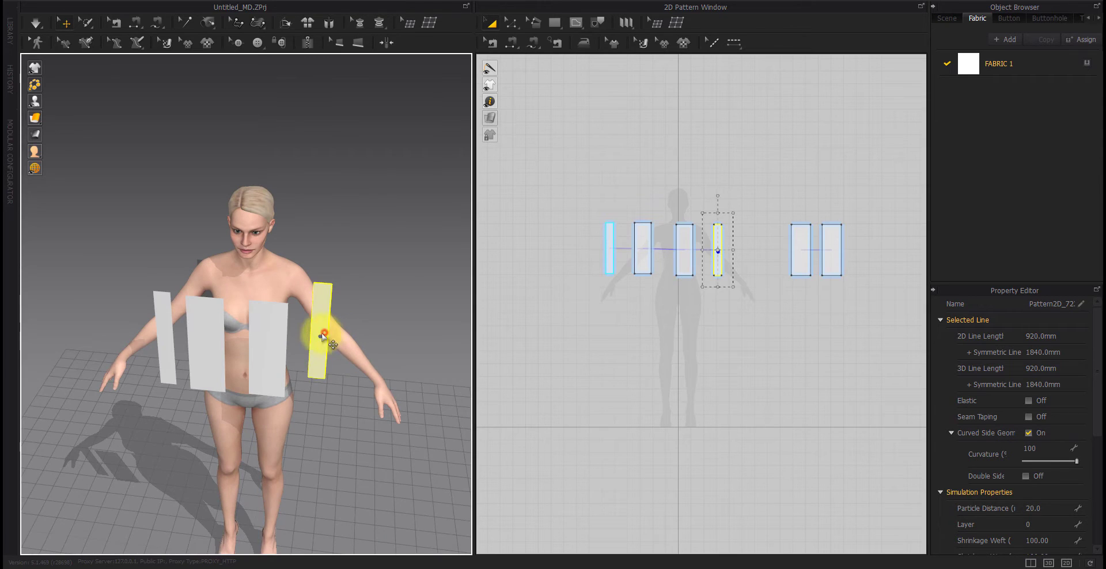
pyautogui.moveTo(323, 333); pyautogui.dragTo(389, 339)
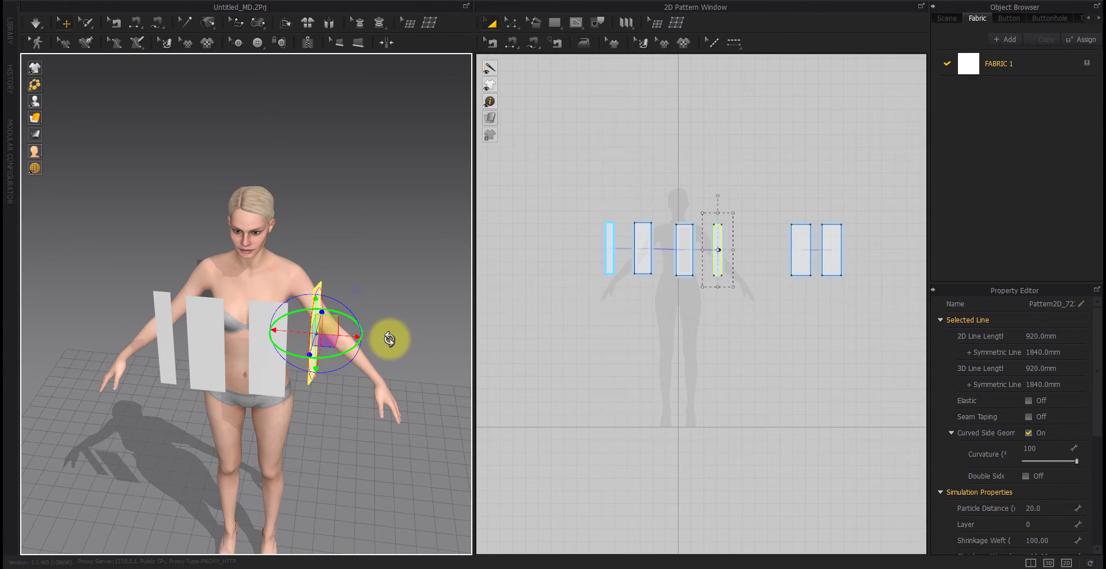
pyautogui.moveTo(348, 385); pyautogui.dragTo(221, 376, button='right')
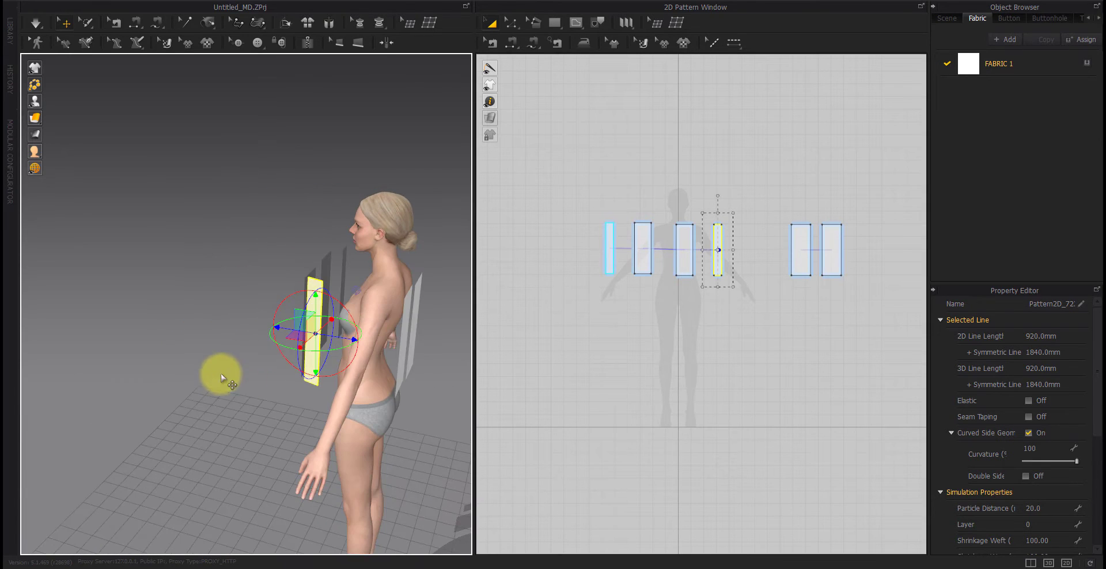
# Select both back panels and move them slightly further behind the avatar.
pyautogui.moveTo(846, 213); pyautogui.dragTo(772, 308)
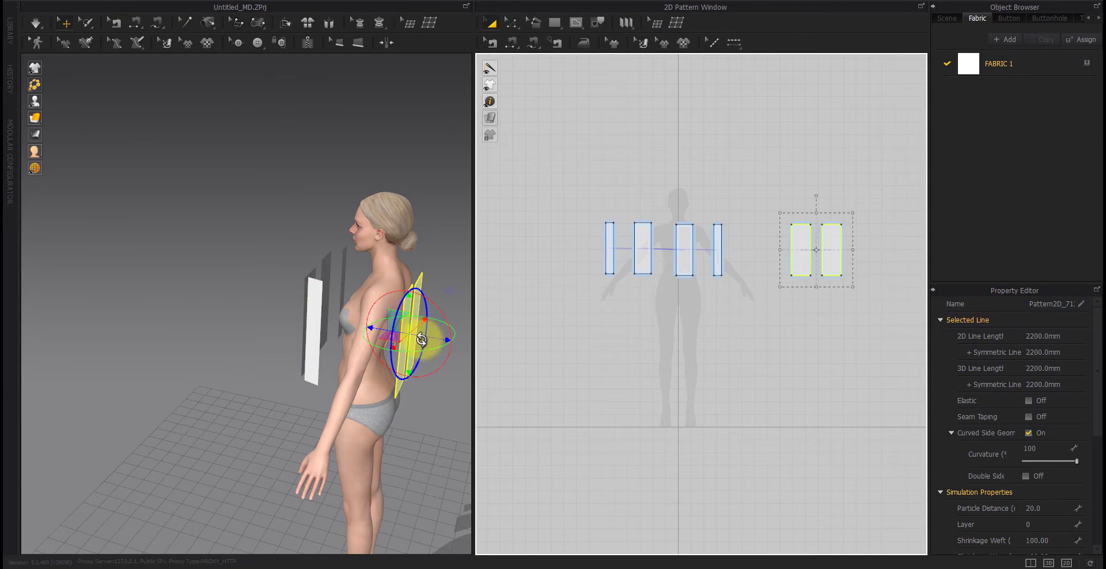
pyautogui.moveTo(435, 339); pyautogui.dragTo(456, 340)
pyautogui.moveTo(375, 363); pyautogui.dragTo(218, 346, button='right')
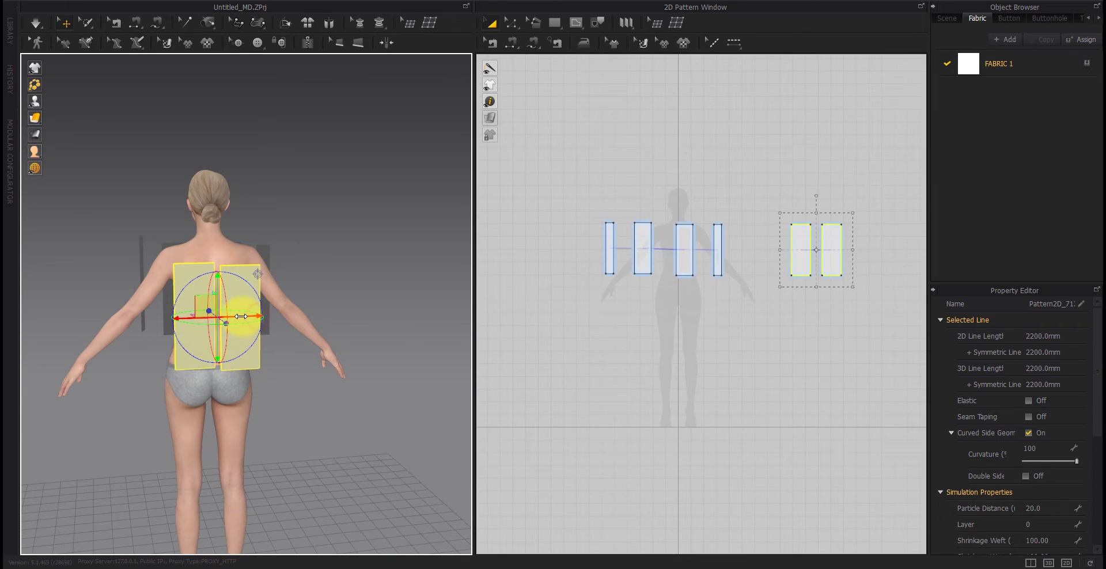
pyautogui.moveTo(84, 353); pyautogui.dragTo(274, 390, button='right')
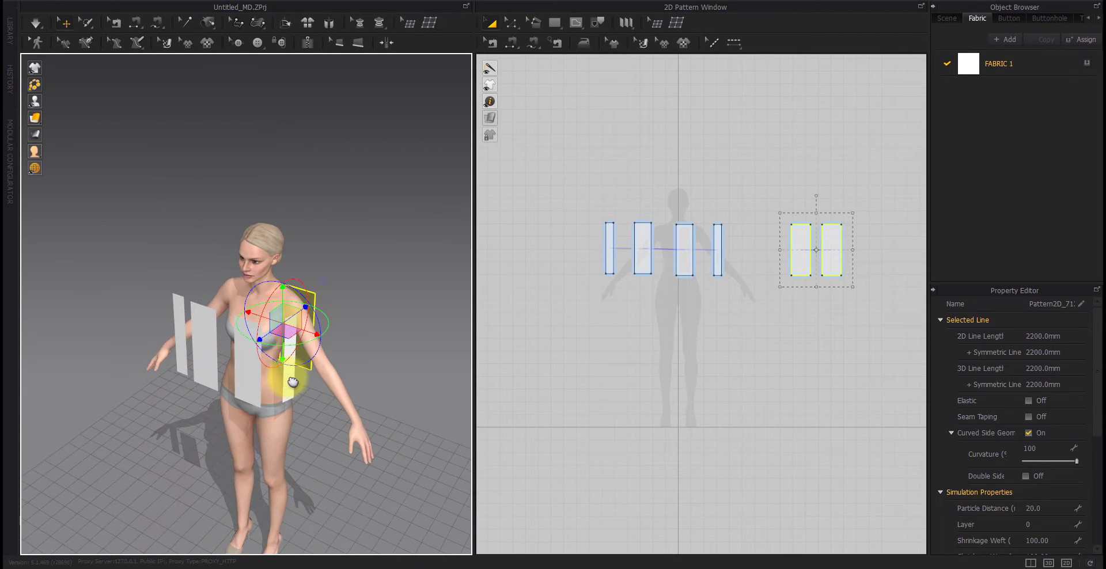
pyautogui.click(340, 382)
# Place the other narrow panel at the avatar's right side and rotate it about its vertical axis to face sideways.
pyautogui.moveTo(340, 382); pyautogui.dragTo(427, 414, button='right')
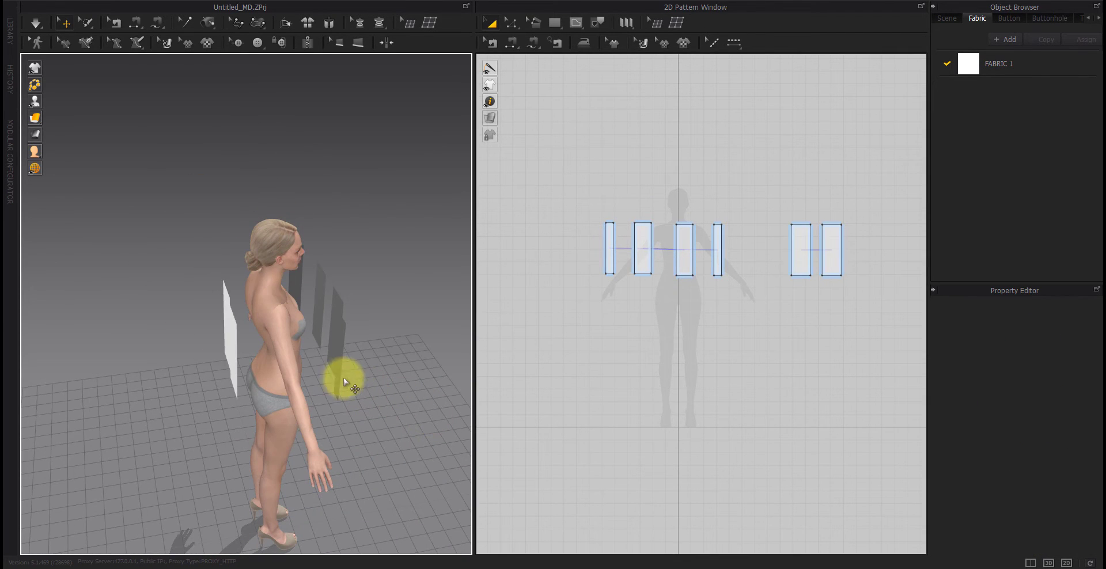
pyautogui.click(312, 380)
pyautogui.moveTo(323, 395); pyautogui.dragTo(289, 395, button='right')
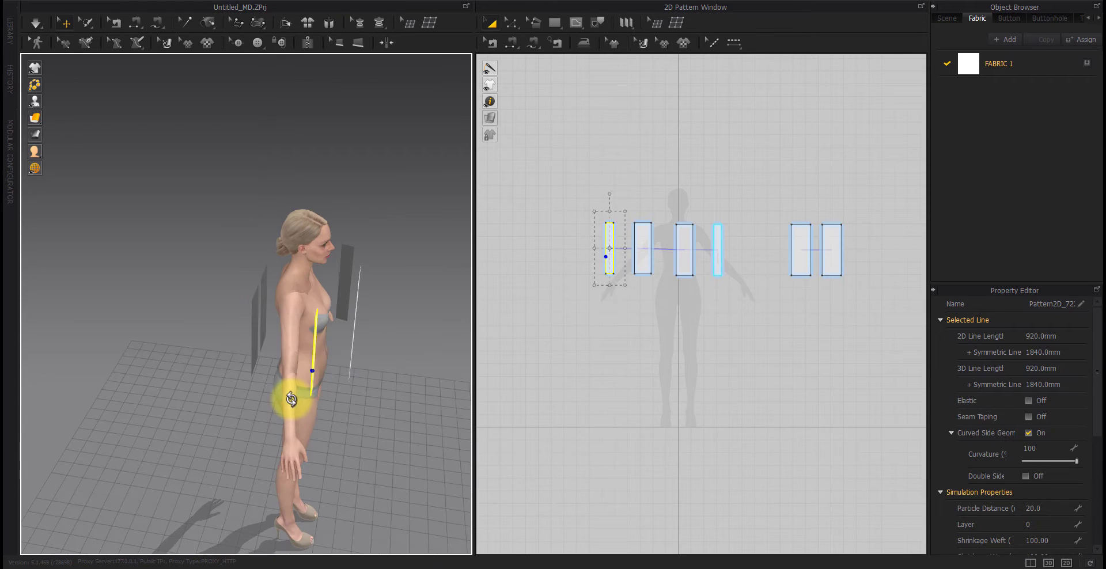
pyautogui.click(313, 370)
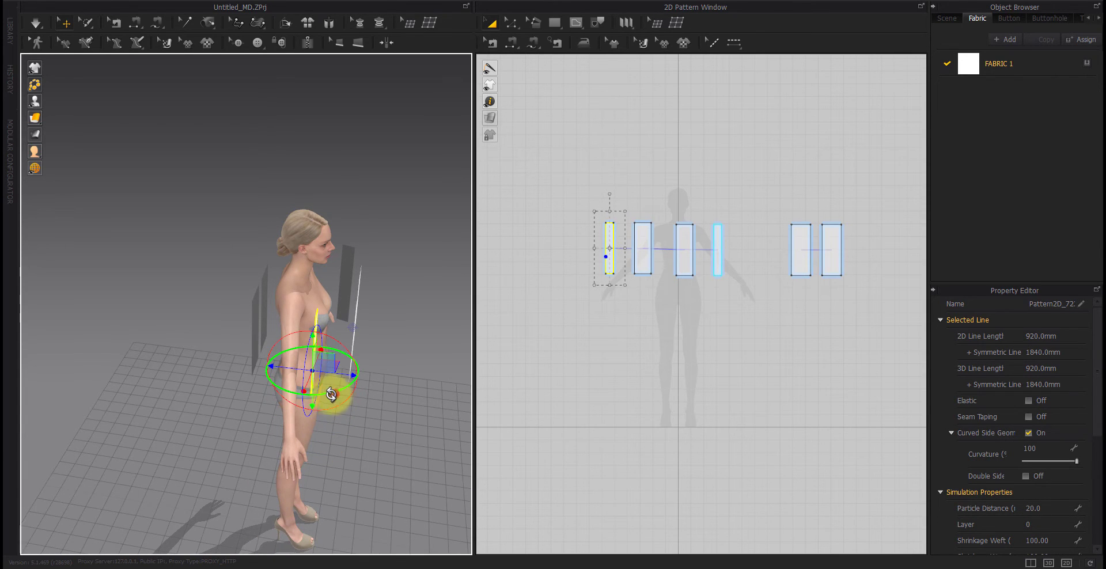
pyautogui.moveTo(331, 394); pyautogui.dragTo(303, 395)
pyautogui.moveTo(294, 396); pyautogui.dragTo(395, 506, button='right')
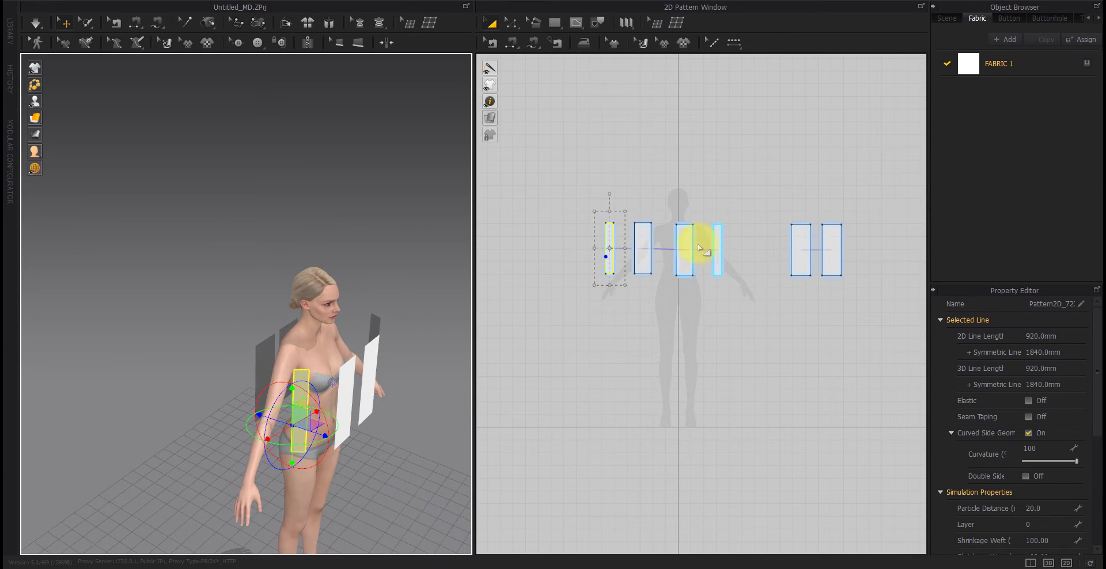
# Select the two front panels and move them closer to the avatar's chest.
pyautogui.click(700, 212)
pyautogui.moveTo(631, 307); pyautogui.dragTo(697, 215)
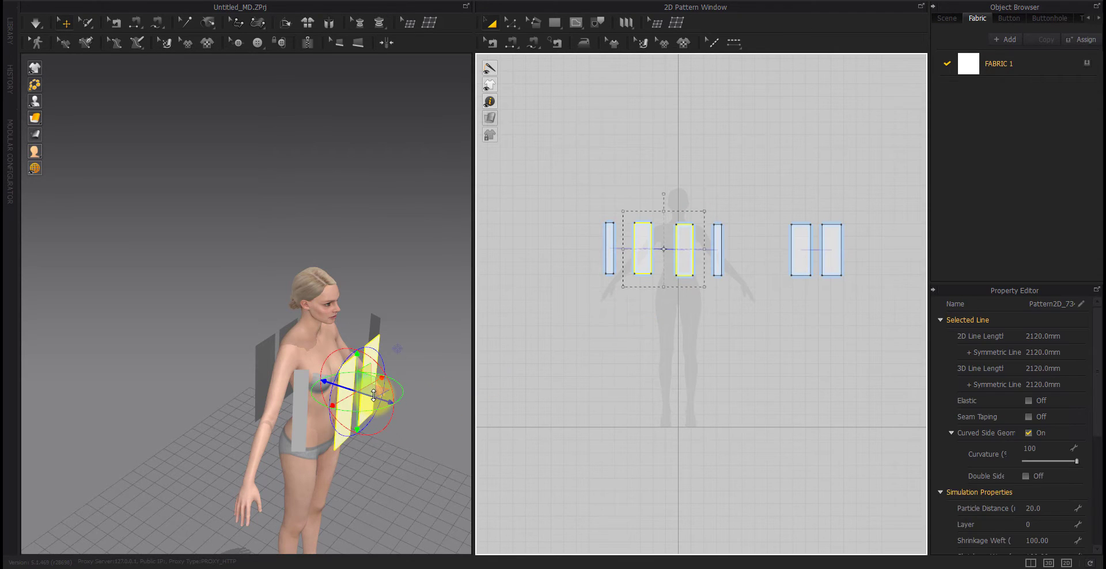
pyautogui.moveTo(363, 387); pyautogui.dragTo(338, 391)
pyautogui.click(634, 309)
# Move the cloned front panel and cloned narrow panel closer to the centre in the 2D layout, level with their originals.
pyautogui.click(643, 250)
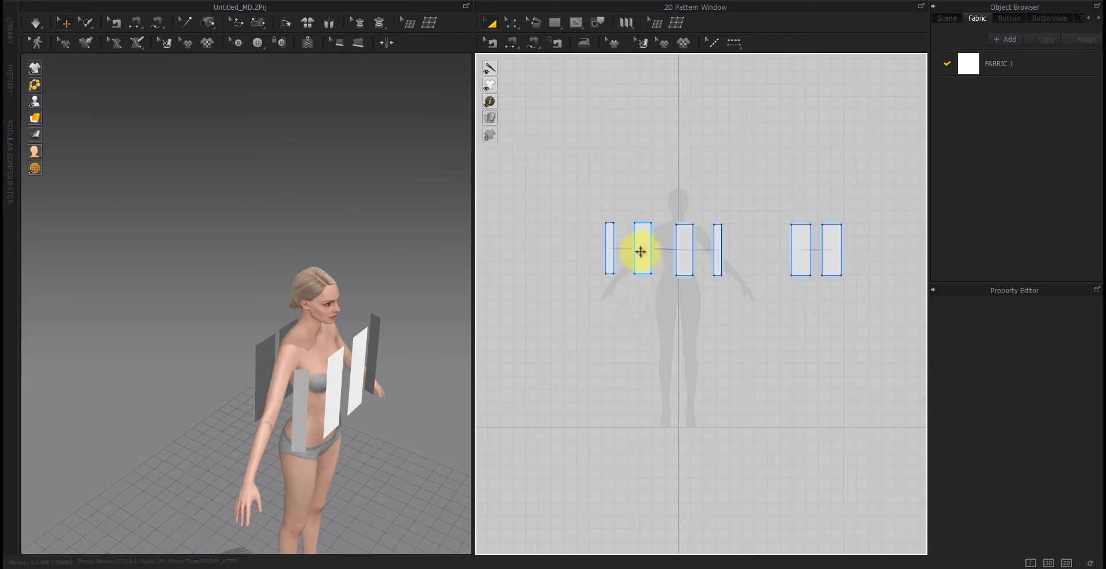
pyautogui.click(668, 318)
pyautogui.click(609, 257)
pyautogui.moveTo(620, 263); pyautogui.dragTo(623, 261)
pyautogui.click(702, 347)
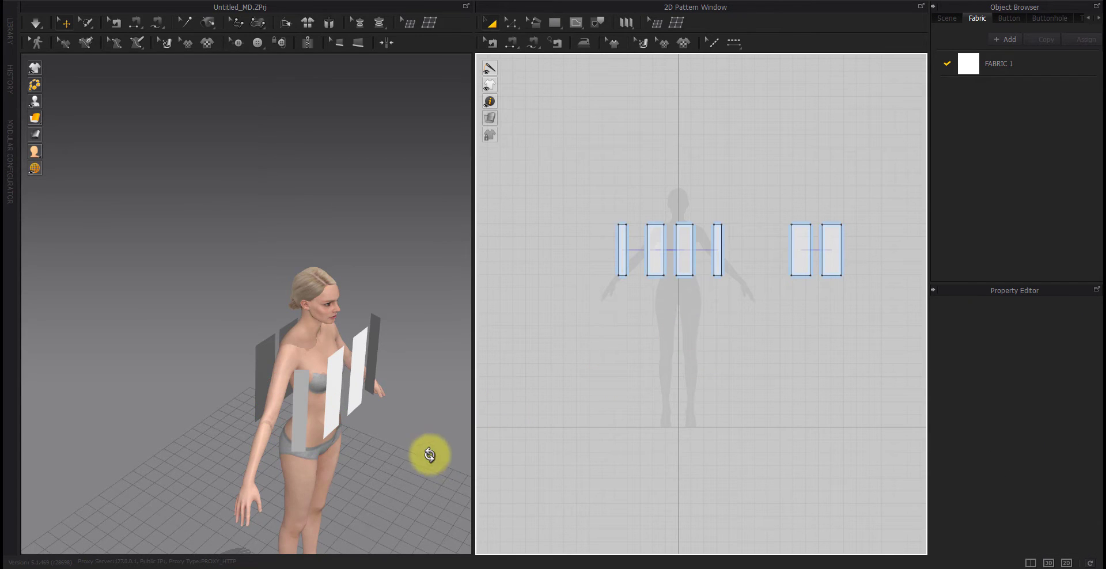
pyautogui.moveTo(430, 455); pyautogui.dragTo(346, 464, button='right')
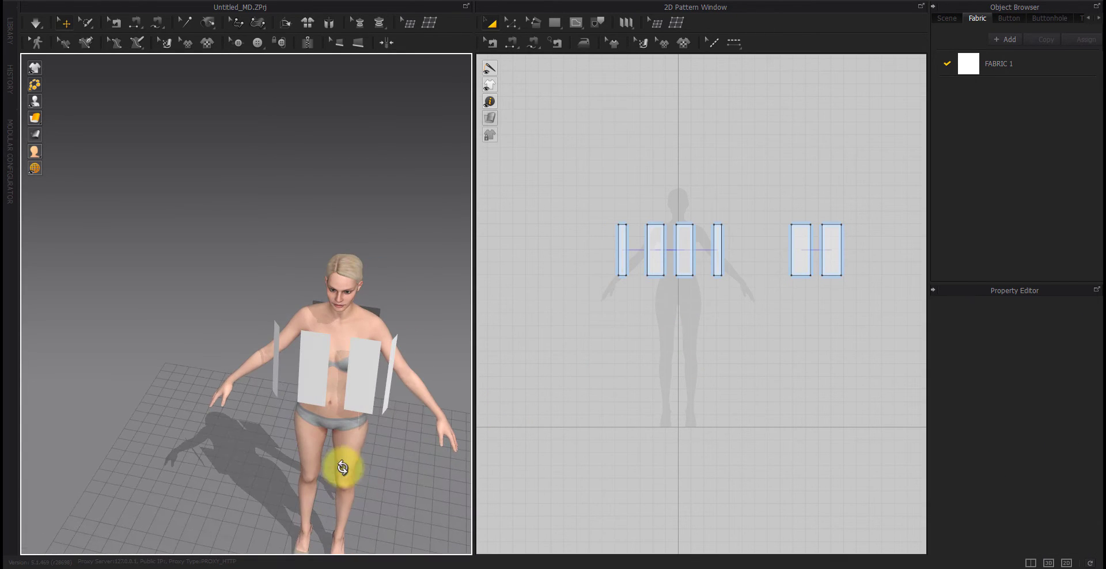
# Shift the narrow side panel at the avatar's left slightly outward, away from the torso.
pyautogui.click(397, 368)
pyautogui.click(461, 334)
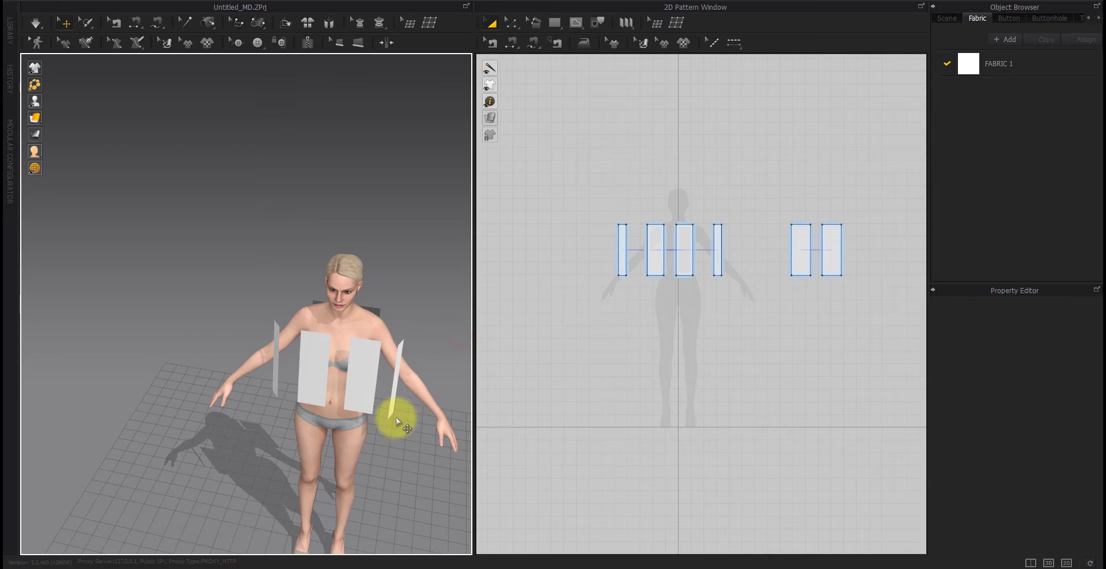
pyautogui.moveTo(396, 417); pyautogui.dragTo(383, 407, button='right')
# Split the top edge of the avatar's right front panel 35 mm from its outer corner.
pyautogui.scroll(4, 641, 229)
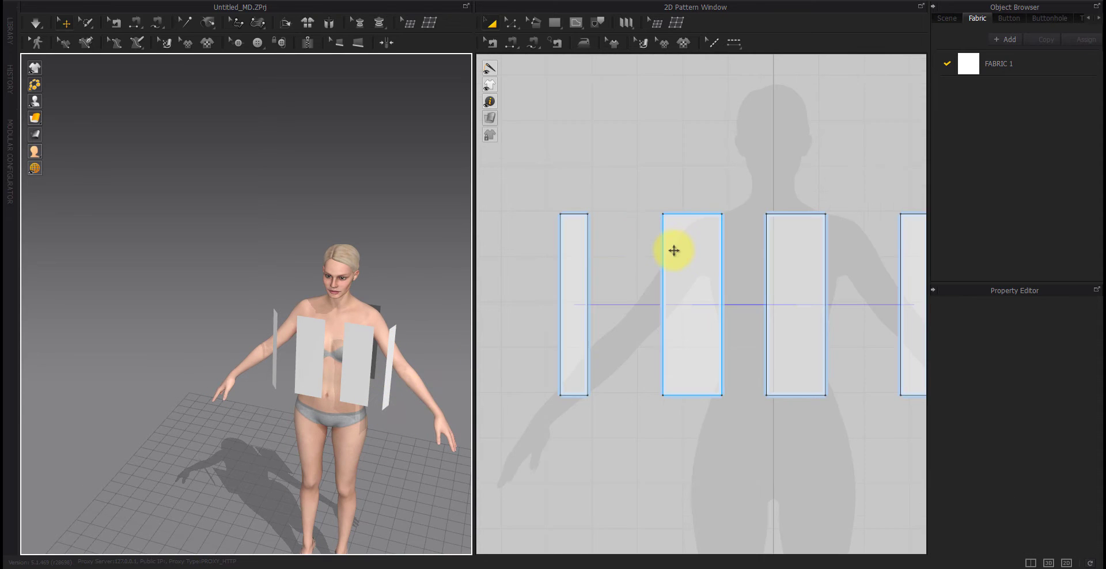
pyautogui.press('z')
pyautogui.rightClick(679, 214)
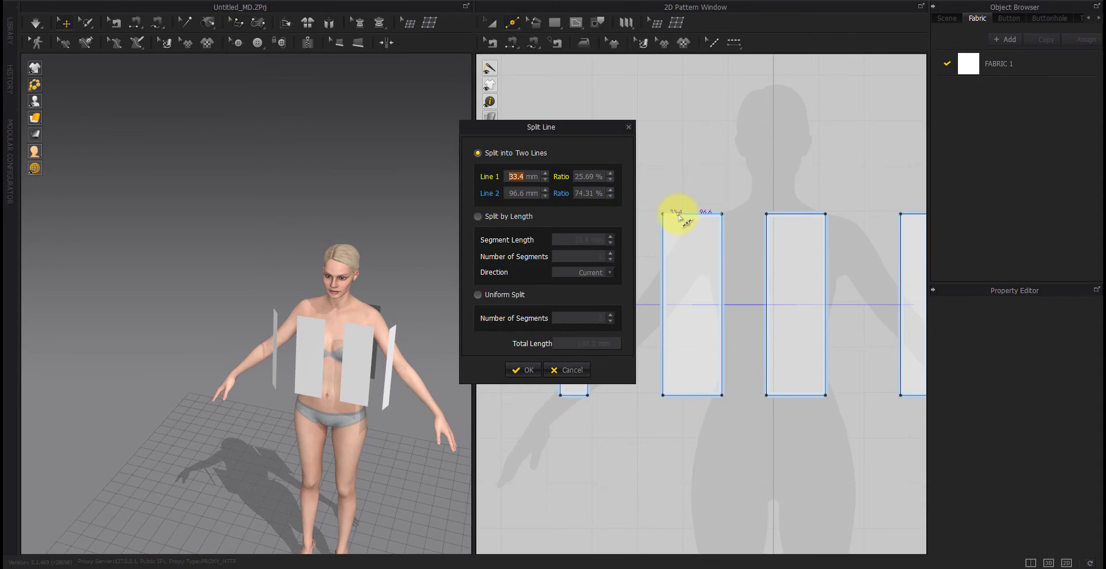
pyautogui.press('Return')
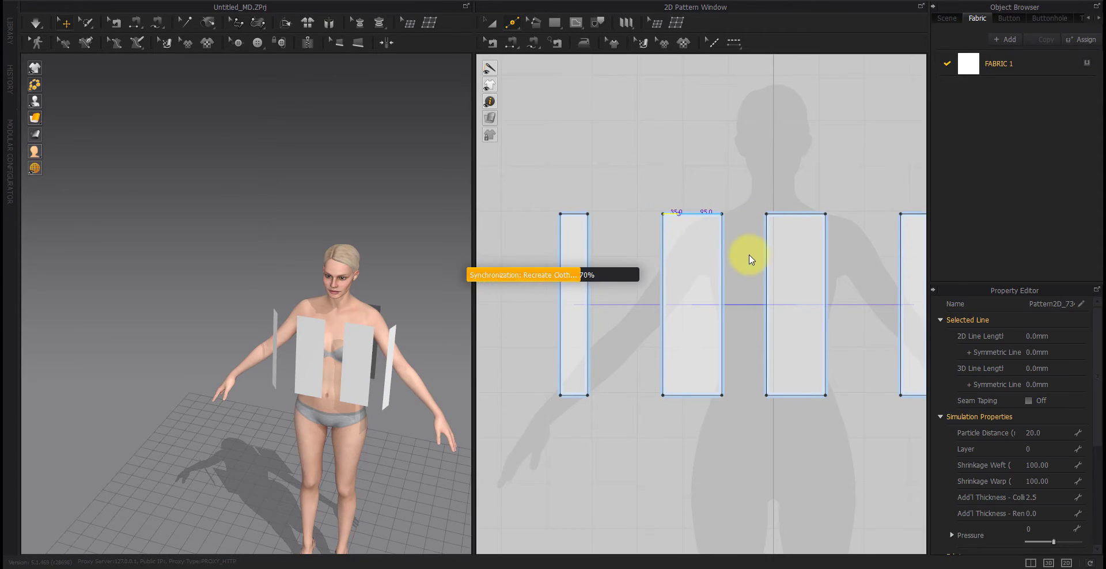
pyautogui.press('z')
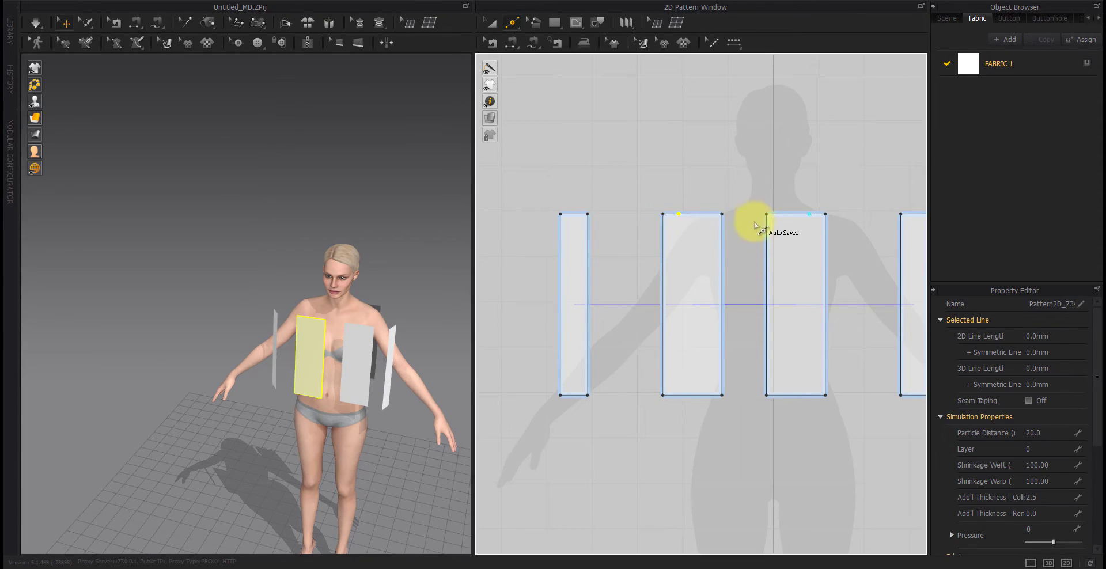
# Move the front panel's inner top corner straight down 70 mm, leaving a 330 mm centre edge and a slanted neckline.
pyautogui.moveTo(747, 243); pyautogui.dragTo(688, 244, button='middle')
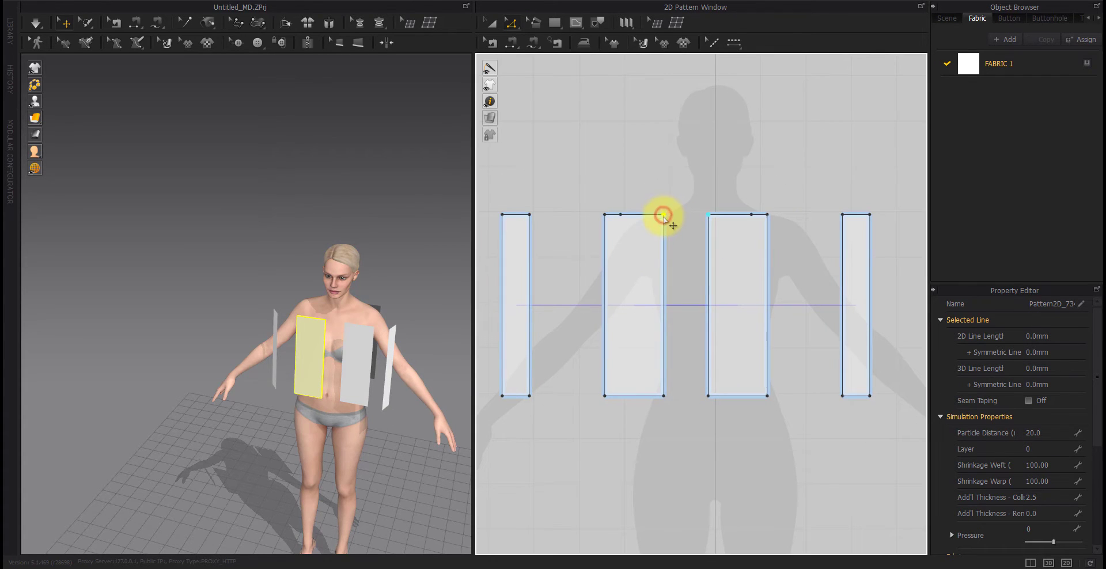
pyautogui.moveTo(663, 216); pyautogui.dragTo(666, 248)
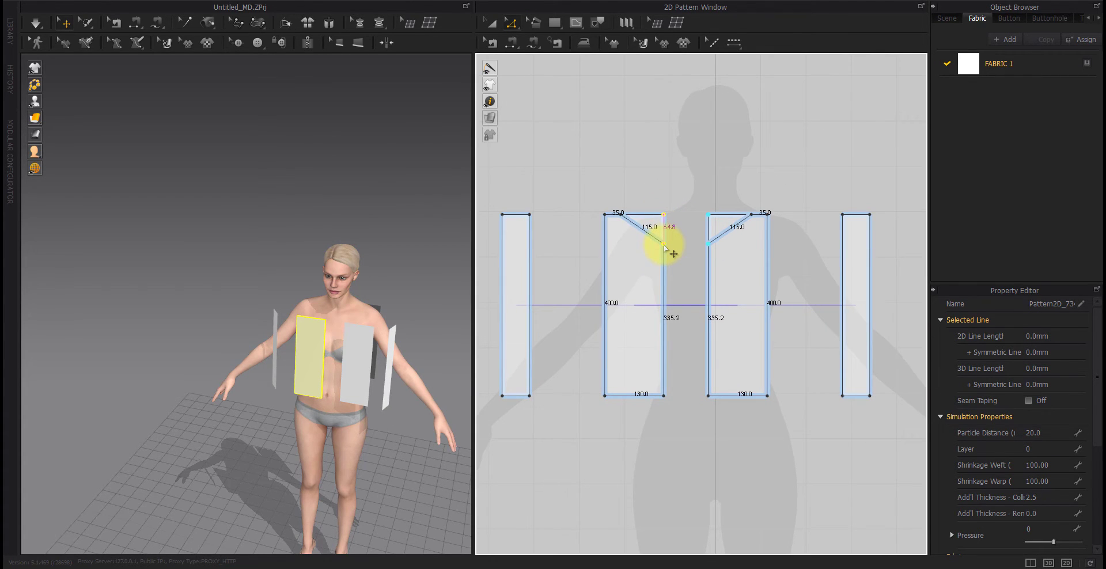
pyautogui.rightClick(664, 246)
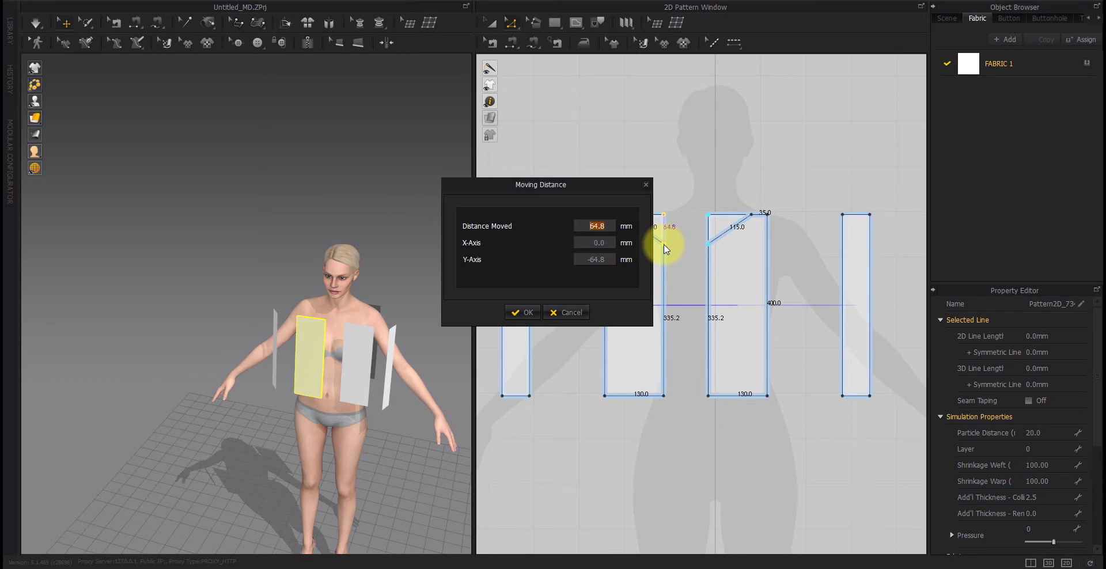
pyautogui.press('Return')
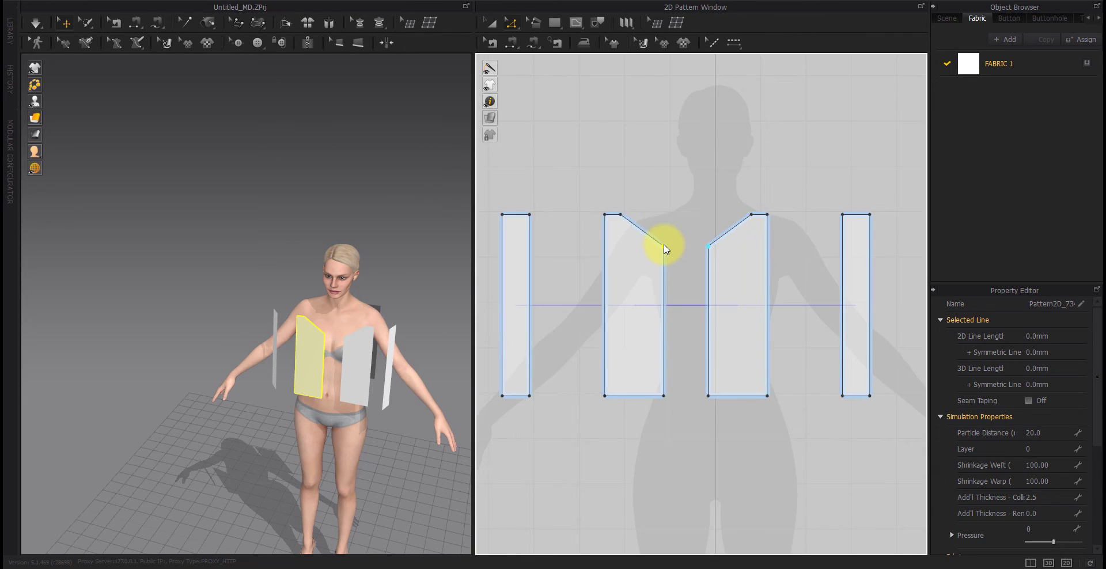
# Curve the front panel's slanted neckline edge inward into a smooth scoop about 124 mm long.
pyautogui.scroll(-3, 726, 250)
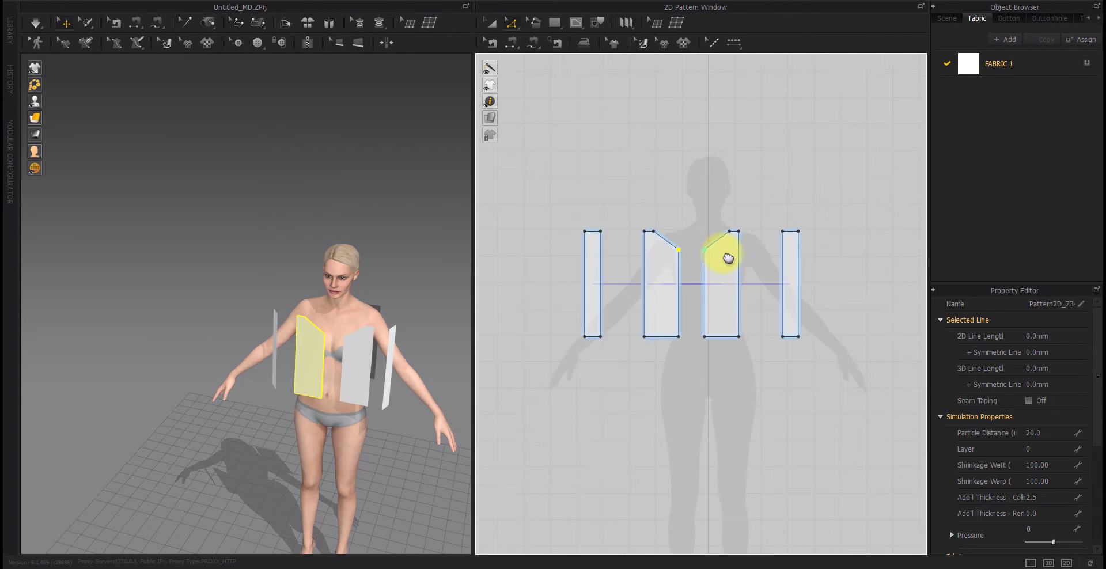
pyautogui.press('c')
pyautogui.scroll(3, 668, 257)
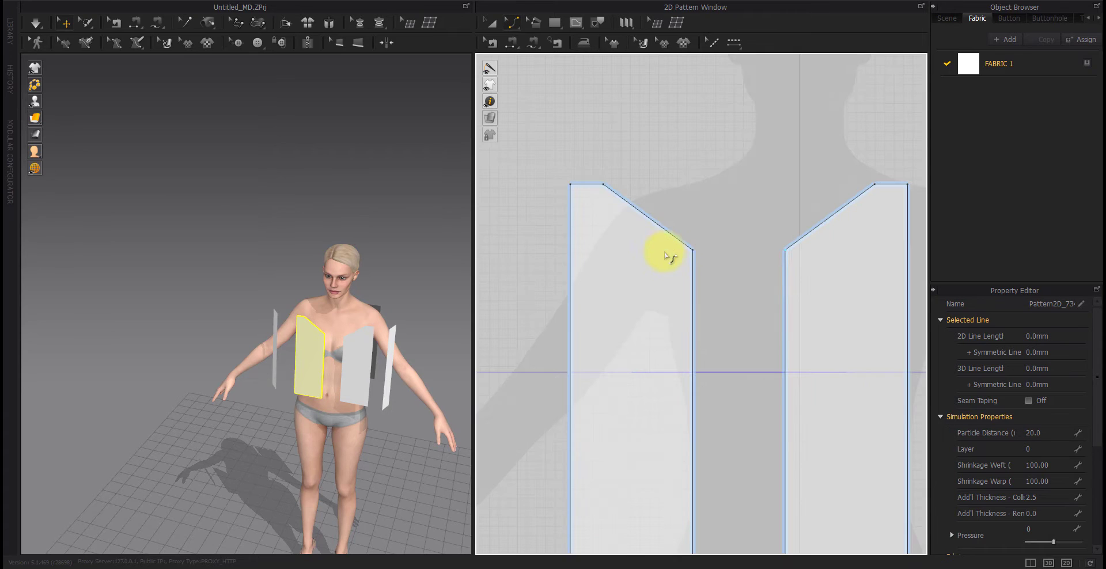
pyautogui.moveTo(665, 233); pyautogui.dragTo(654, 245)
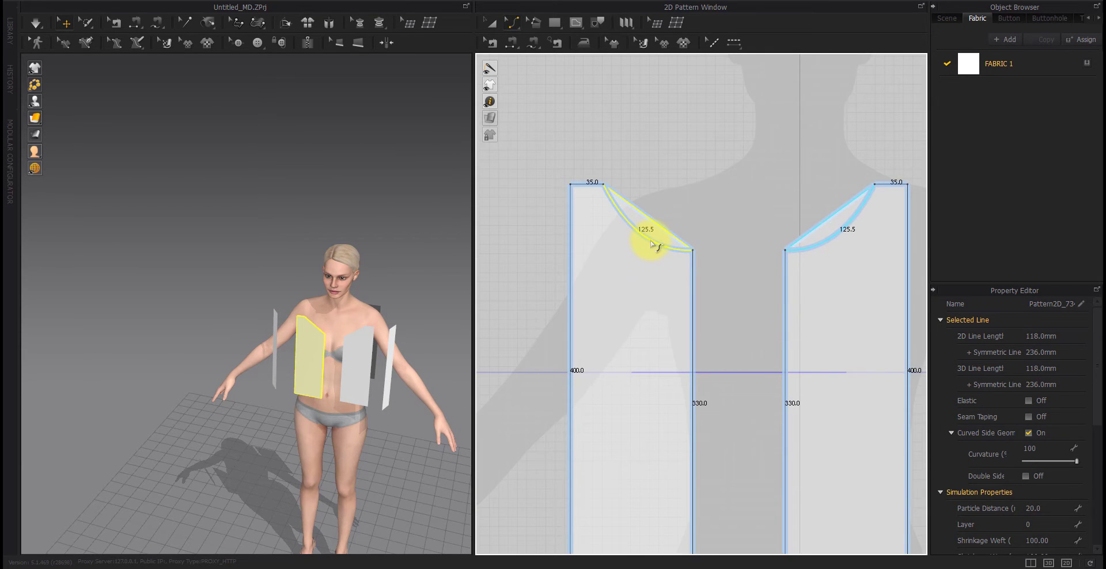
pyautogui.moveTo(666, 349); pyautogui.dragTo(662, 327)
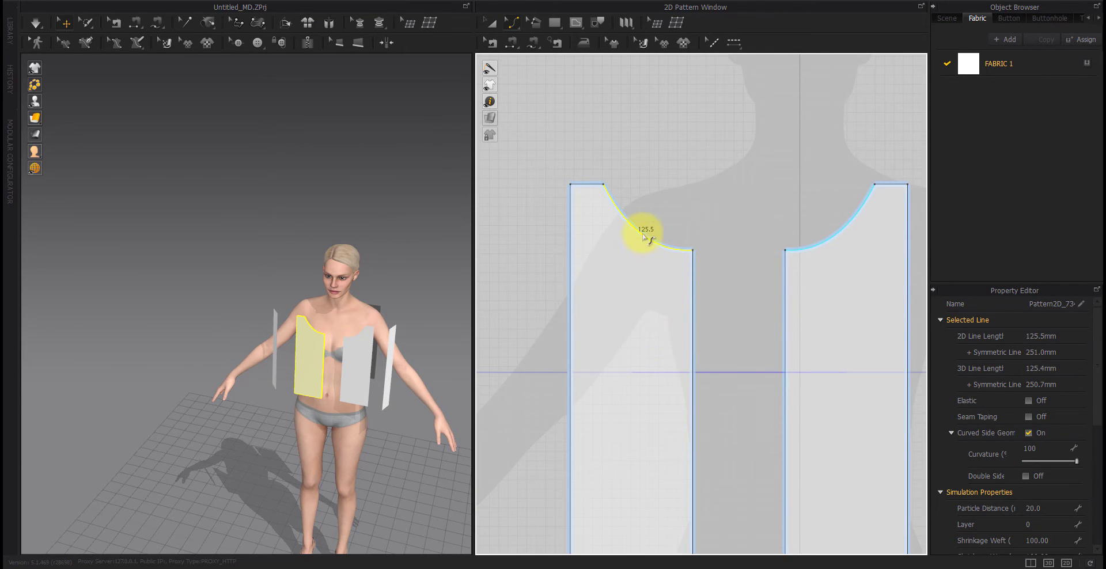
pyautogui.moveTo(643, 235); pyautogui.dragTo(645, 233)
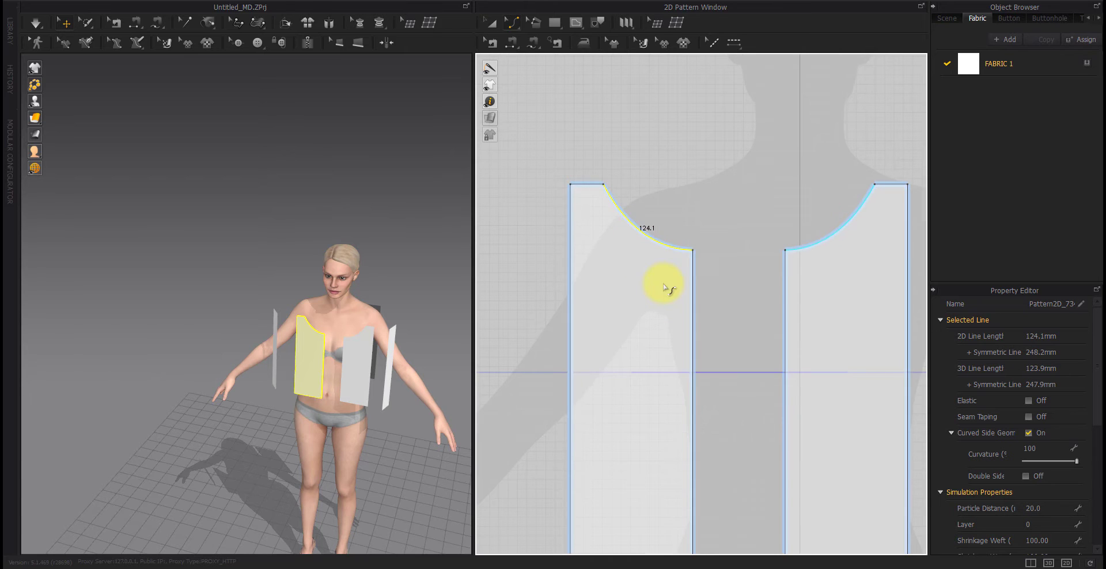
# Create a rectangular strap piece 35 mm wide and 160 mm high above the avatar's right front panel in 2D.
pyautogui.scroll(-8, 667, 287)
pyautogui.moveTo(641, 316); pyautogui.dragTo(599, 322, button='middle')
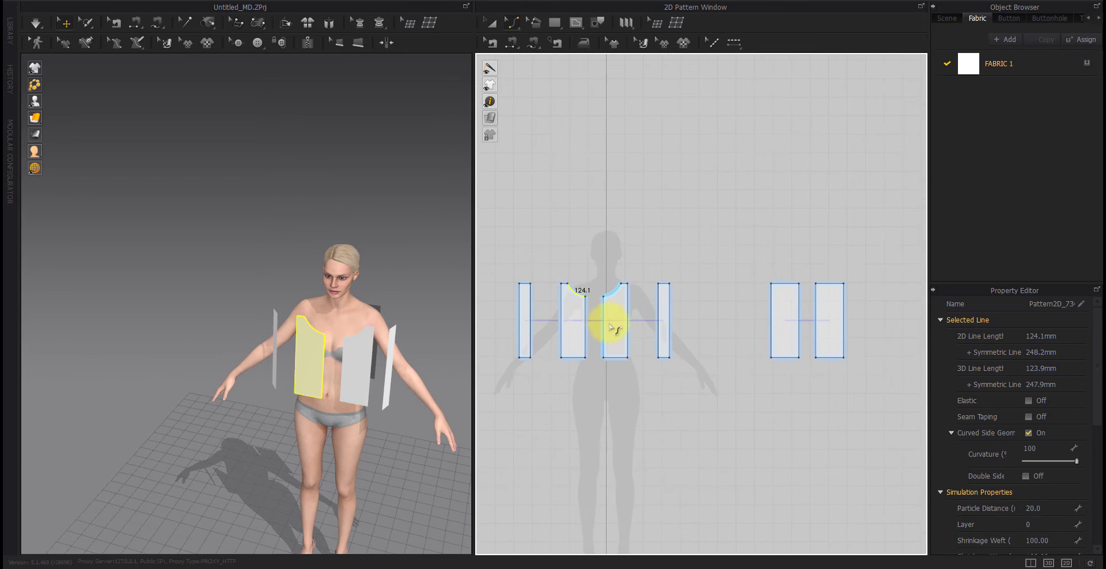
pyautogui.moveTo(348, 407); pyautogui.dragTo(300, 396, button='middle')
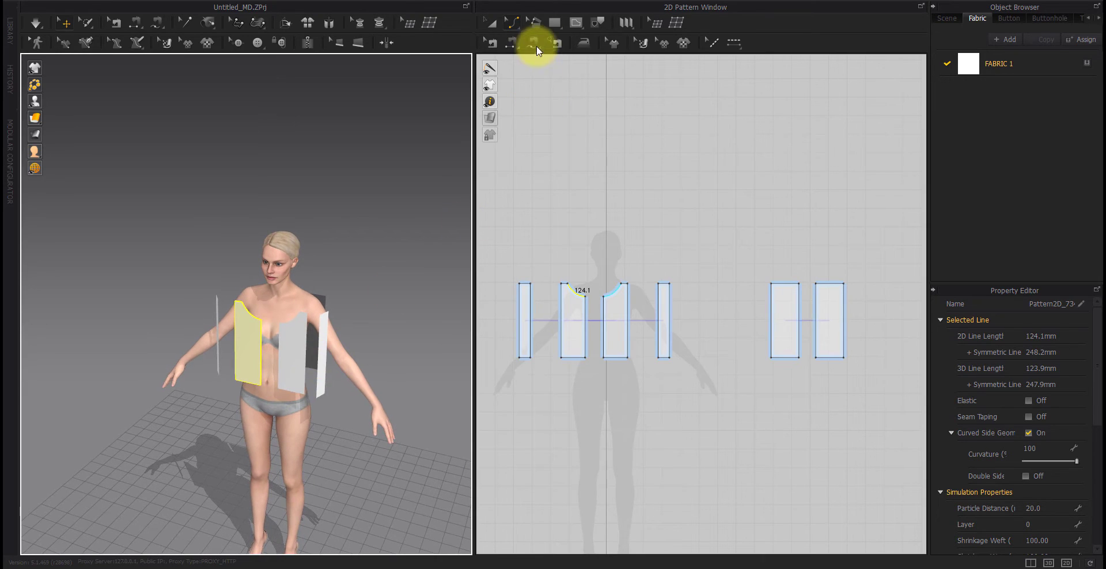
pyautogui.click(554, 23)
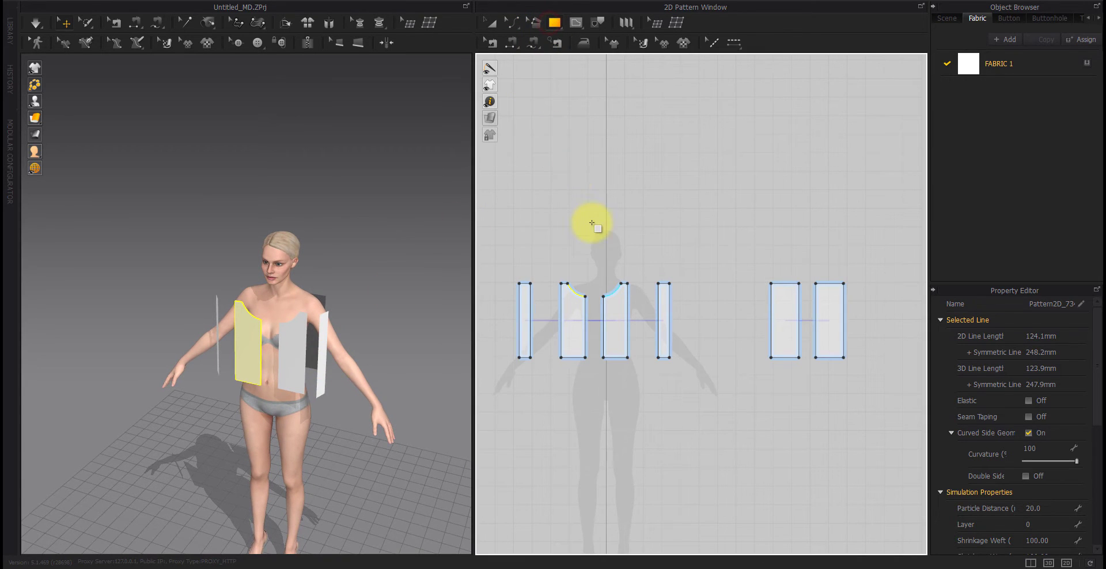
pyautogui.click(566, 253)
pyautogui.write('35')
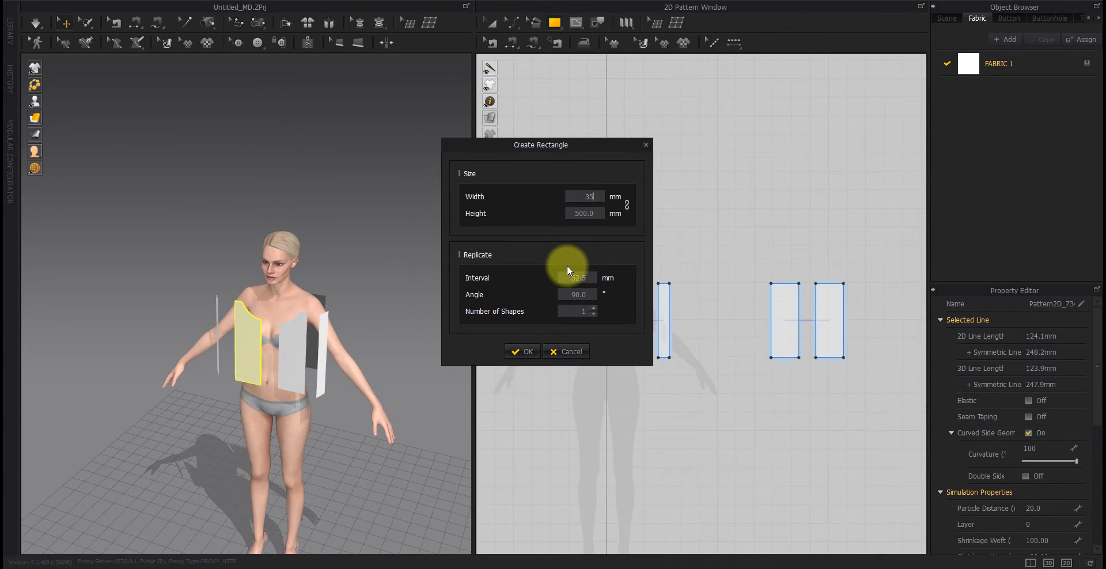
pyautogui.press('Tab')
pyautogui.write('16')
pyautogui.press('Return')
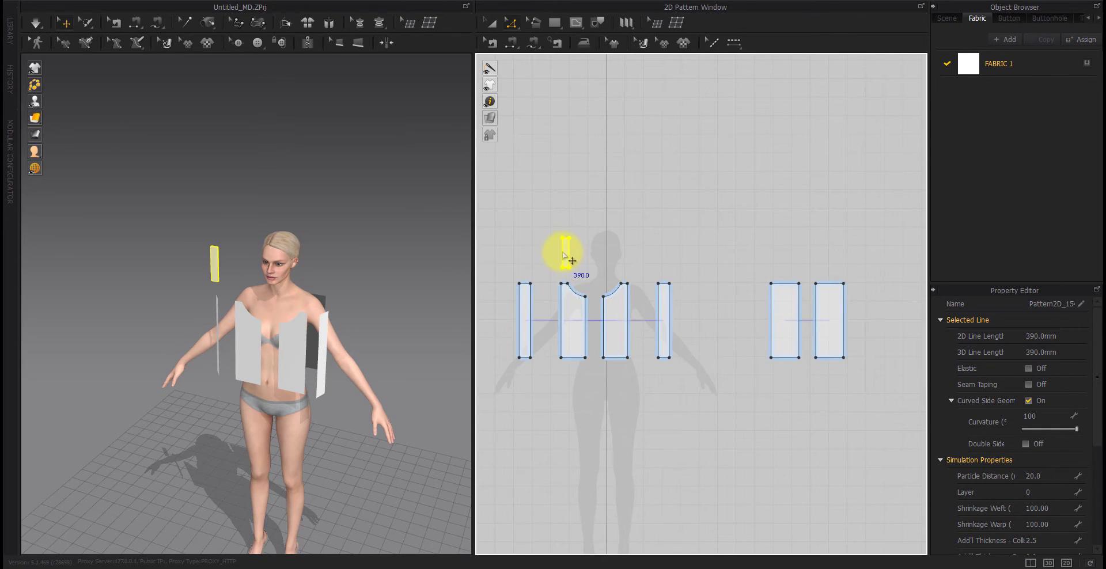
pyautogui.click(587, 251)
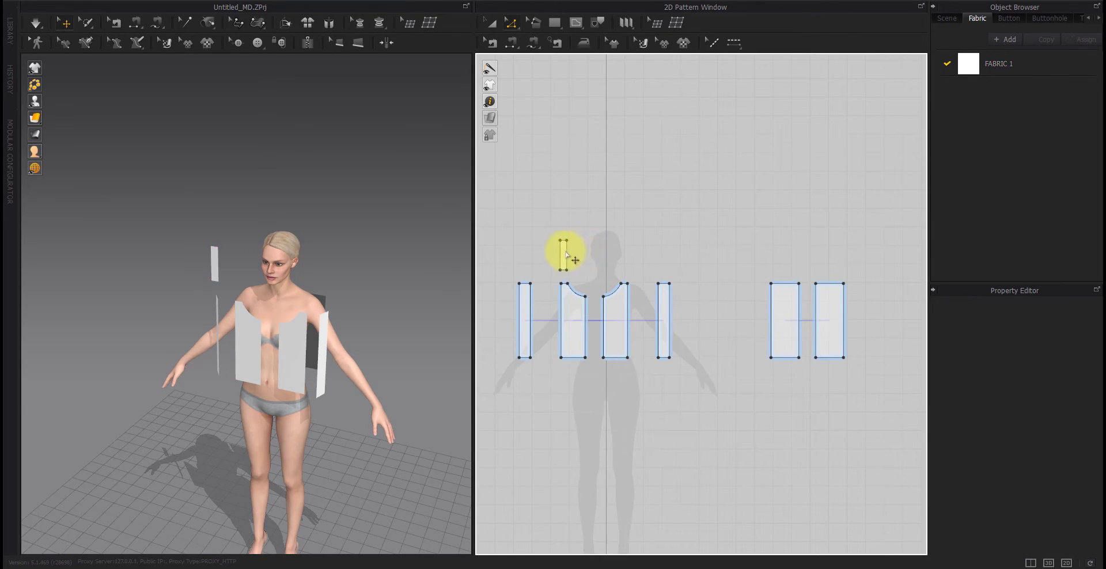
# Clone the strap as a symmetric pattern with sewing and place the copy level with it above the other front panel.
pyautogui.press('a')
pyautogui.click(562, 255)
pyautogui.rightClick(565, 261)
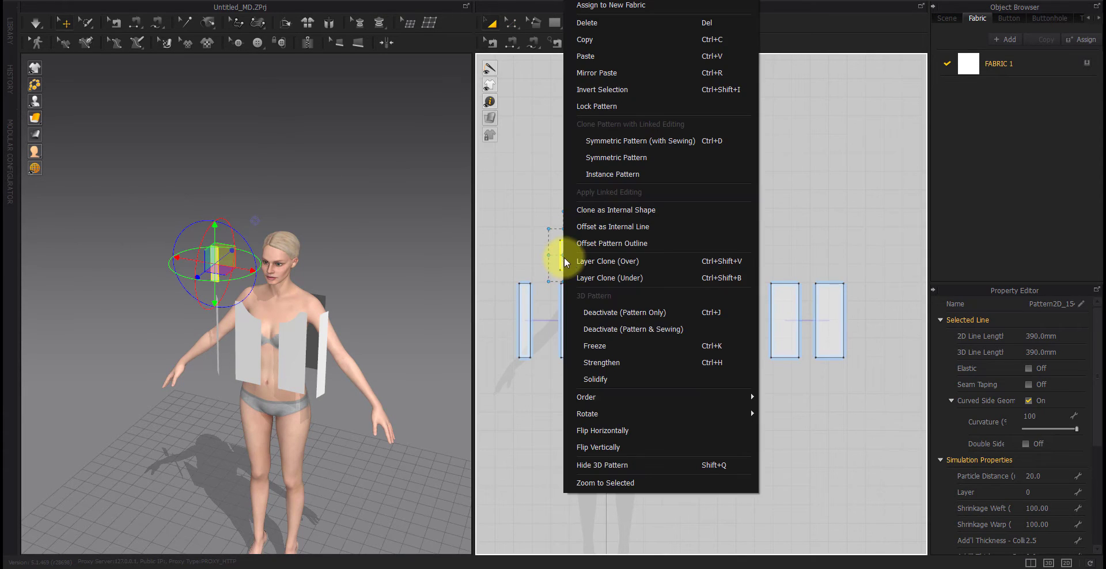
pyautogui.click(588, 142)
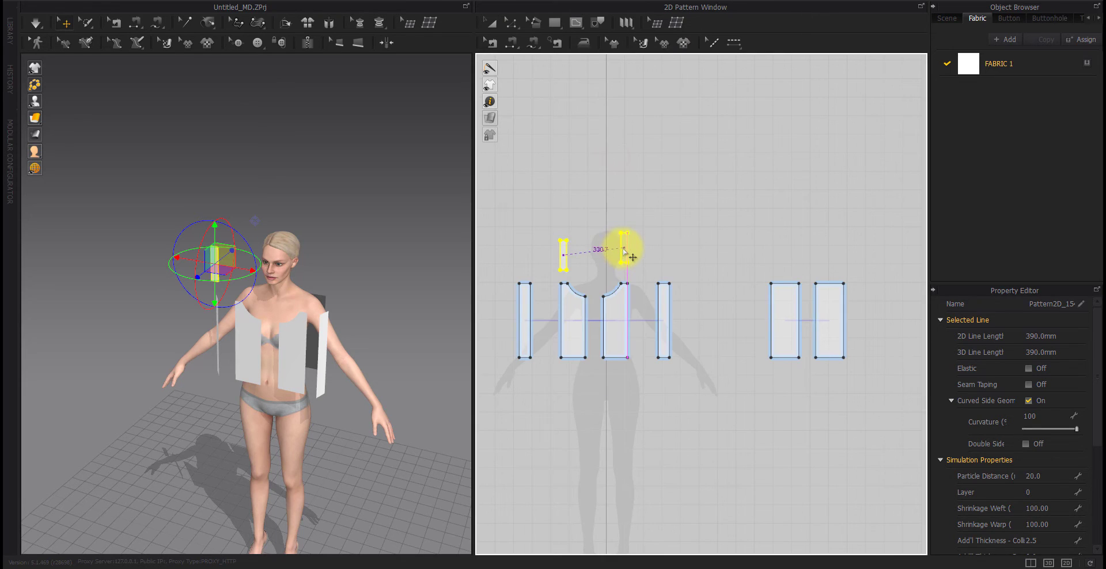
pyautogui.click(623, 256)
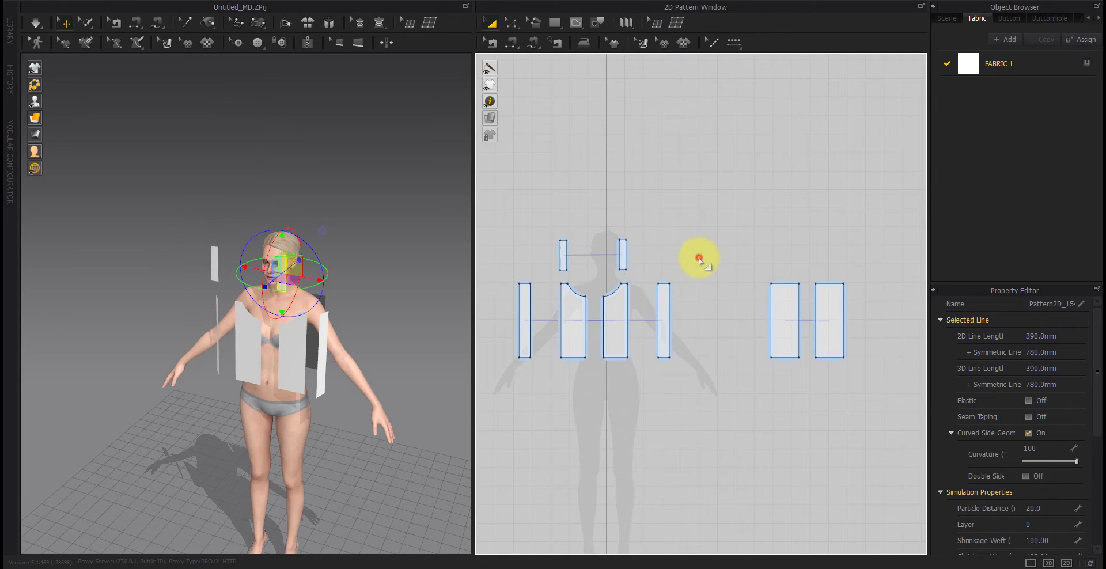
pyautogui.click(699, 259)
# Position the two strap pieces in 3D above the avatar's shoulders, one on each side of the neck.
pyautogui.moveTo(297, 316); pyautogui.dragTo(229, 321, button='right')
pyautogui.click(307, 283)
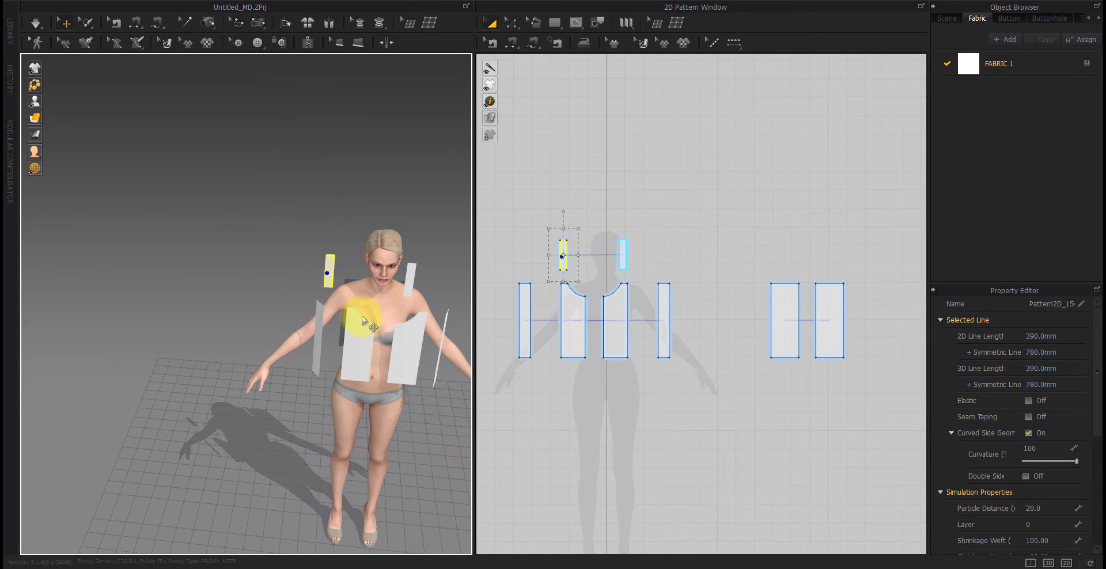
pyautogui.moveTo(363, 319); pyautogui.dragTo(234, 287, button='right')
pyautogui.moveTo(211, 281); pyautogui.dragTo(241, 284)
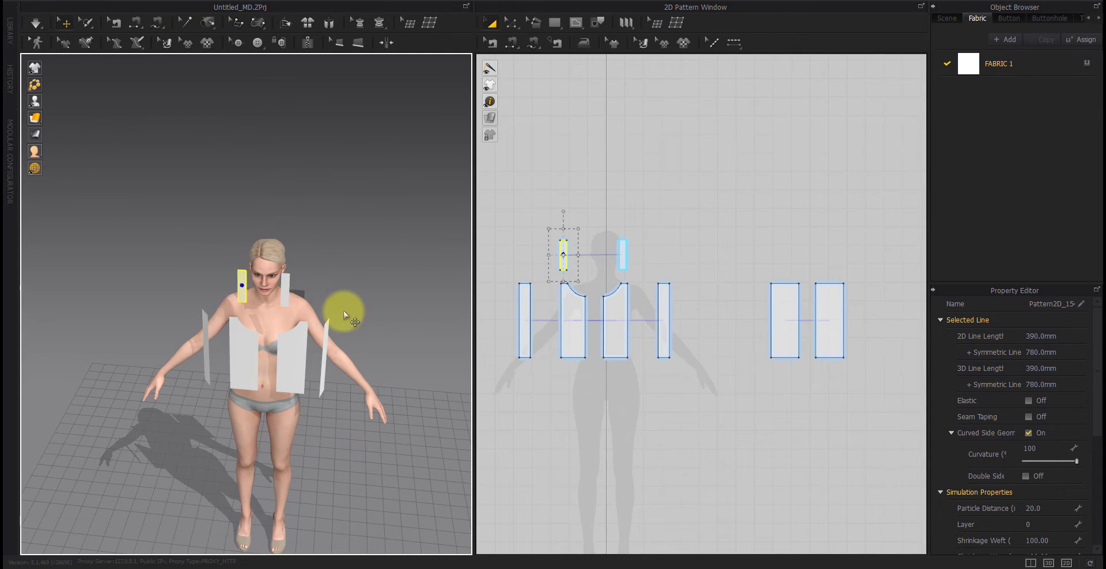
pyautogui.moveTo(345, 316); pyautogui.dragTo(229, 317, button='right')
pyautogui.moveTo(245, 317); pyautogui.dragTo(254, 325)
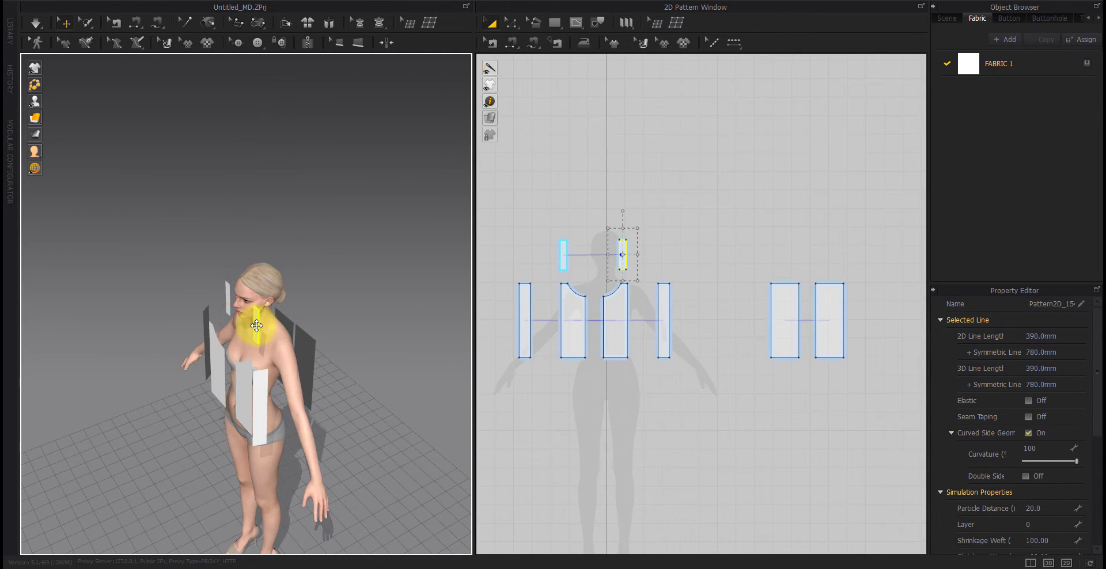
pyautogui.moveTo(306, 355); pyautogui.dragTo(378, 334, button='right')
pyautogui.moveTo(252, 319); pyautogui.dragTo(244, 321)
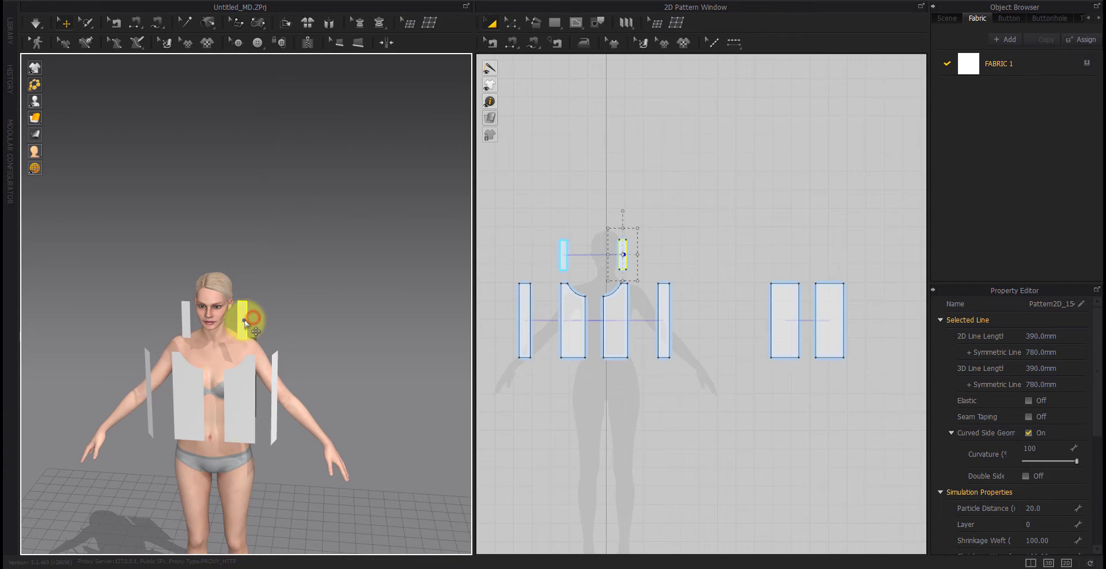
pyautogui.click(704, 222)
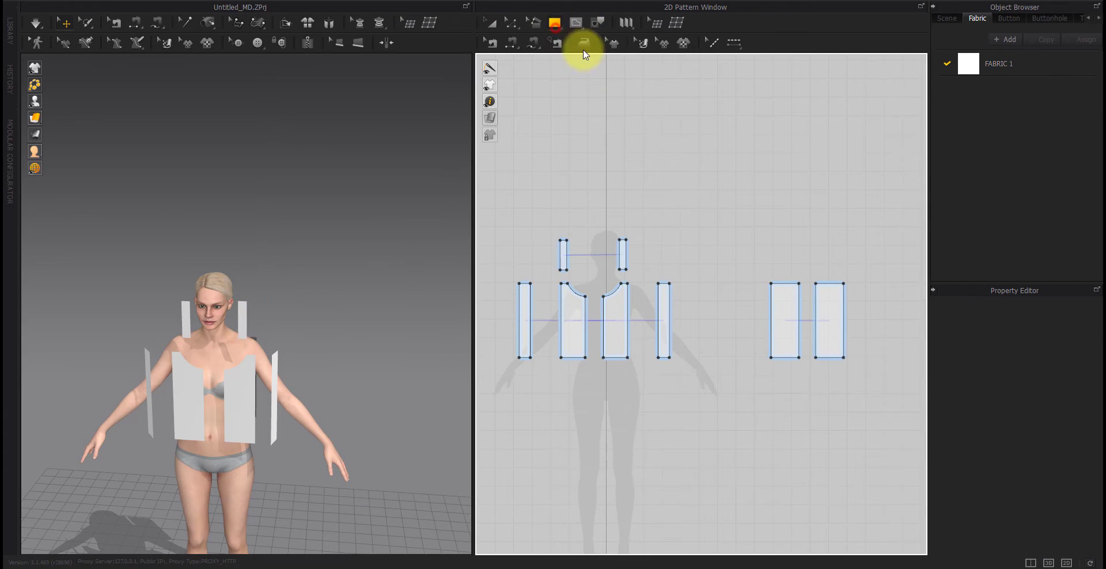
# Create a rectangular back strap 35 mm wide and 300 mm high and place it above the first back panel in 2D.
pyautogui.click(778, 225)
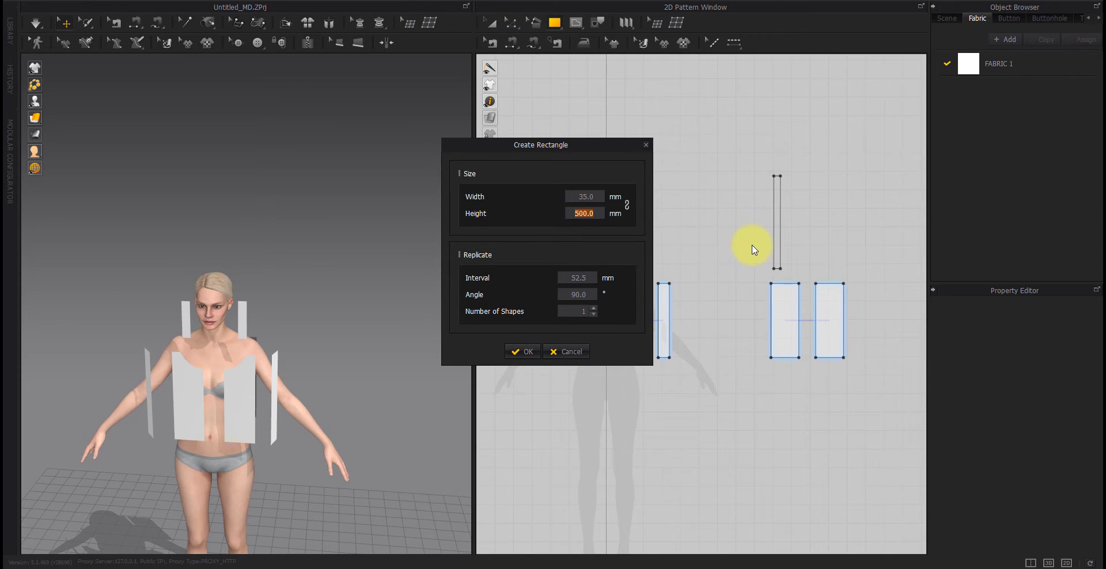
pyautogui.press('Return')
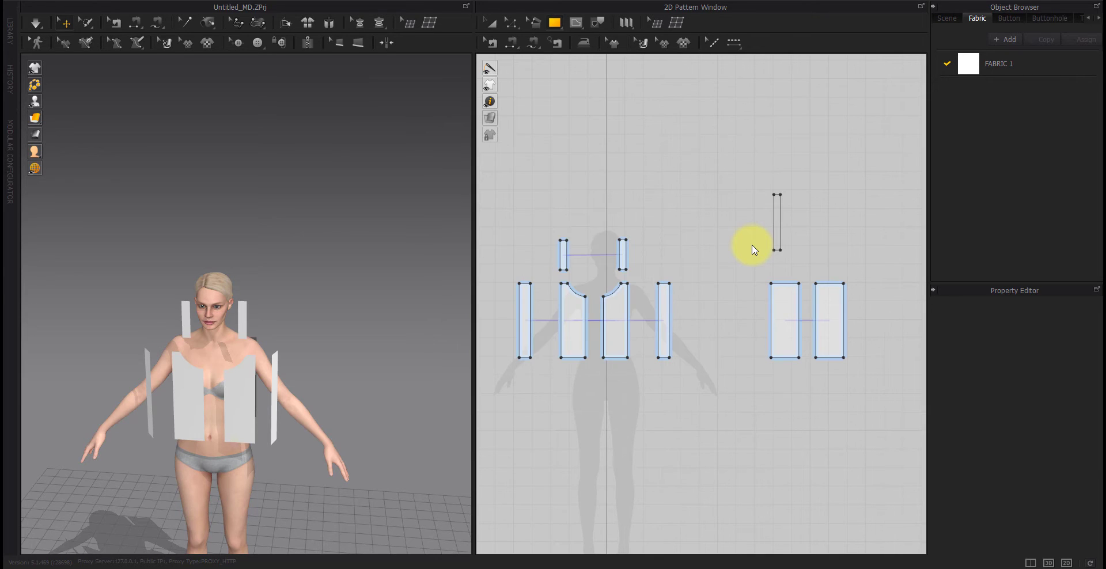
pyautogui.moveTo(768, 268); pyautogui.dragTo(712, 266, button='right')
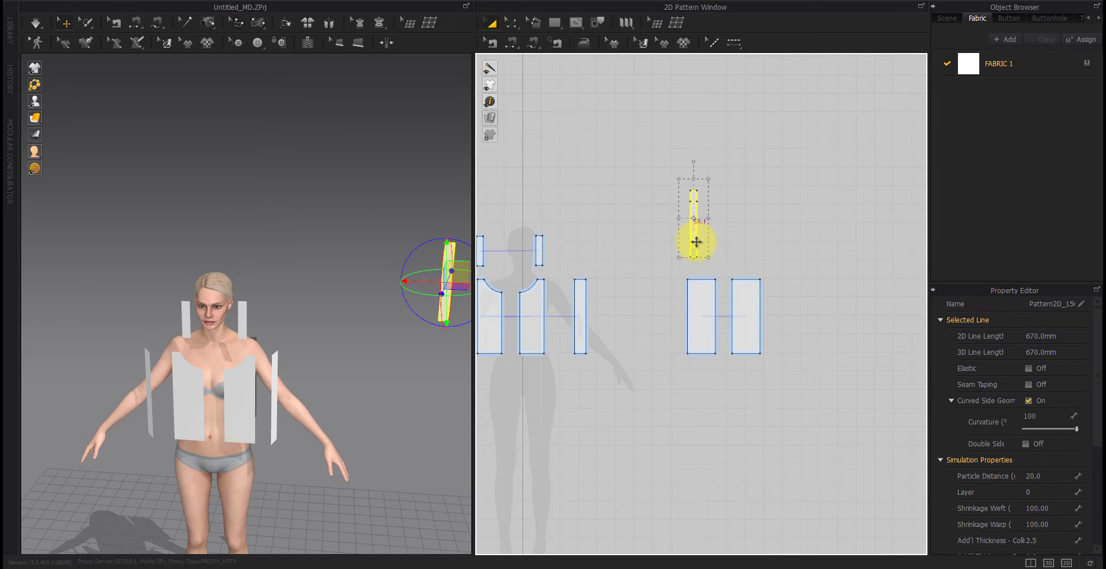
pyautogui.scroll(5, 720, 245)
pyautogui.scroll(-2, 716, 240)
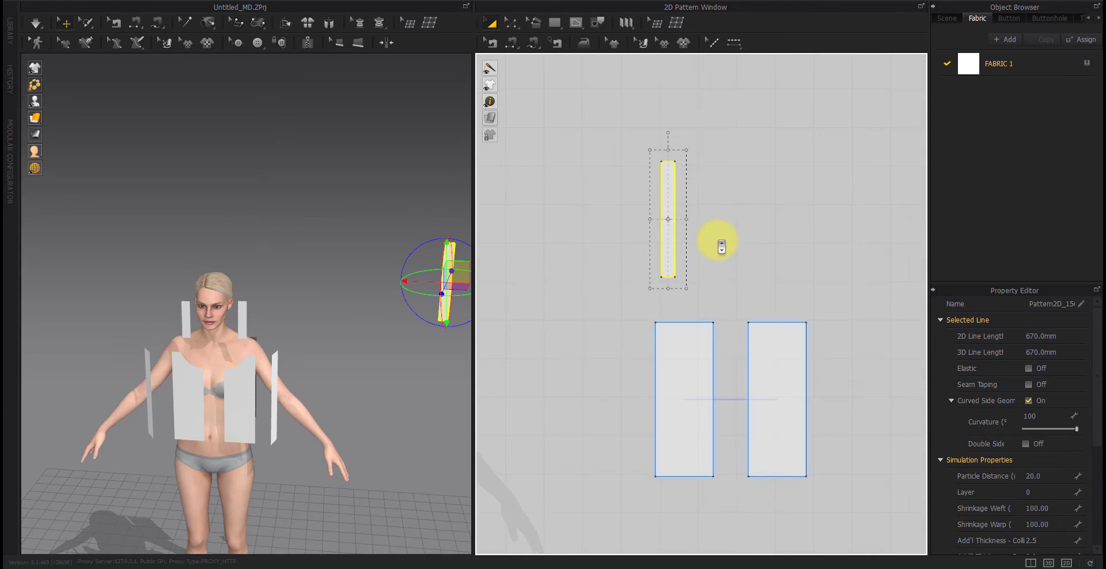
# Move the long back strap in 3D behind the avatar's upper back.
pyautogui.moveTo(378, 370); pyautogui.dragTo(113, 333, button='right')
pyautogui.moveTo(114, 337); pyautogui.dragTo(374, 343)
pyautogui.moveTo(370, 339); pyautogui.dragTo(356, 416)
pyautogui.moveTo(357, 416); pyautogui.dragTo(276, 400, button='right')
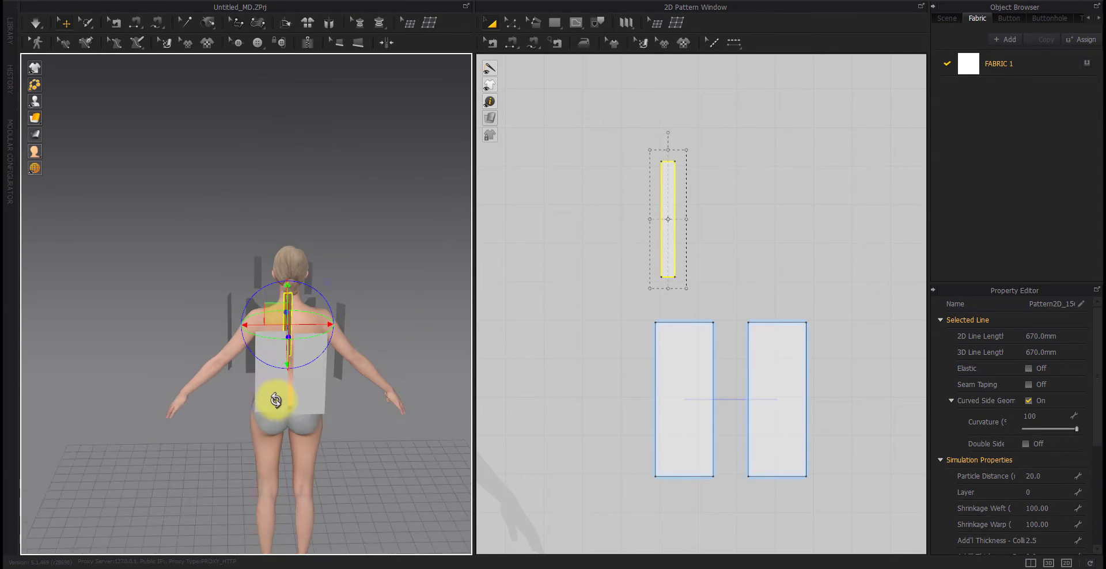
# Shift the long back strap upward and sideways so it stands above the back panel at the avatar's left.
pyautogui.moveTo(277, 334); pyautogui.dragTo(333, 370, button='right')
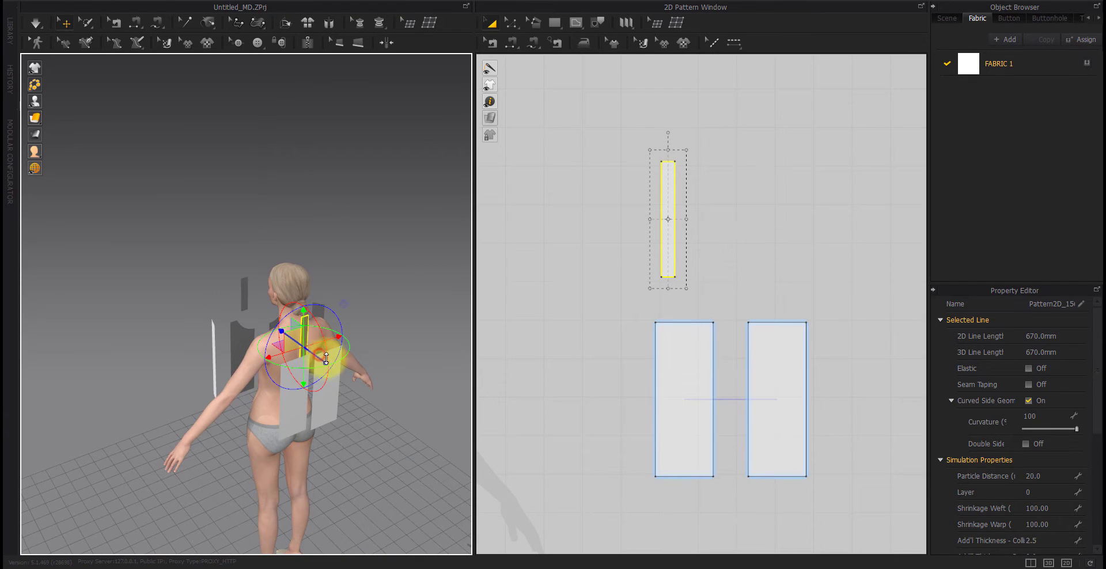
pyautogui.moveTo(326, 358); pyautogui.dragTo(288, 324)
pyautogui.click(310, 339)
pyautogui.click(413, 308)
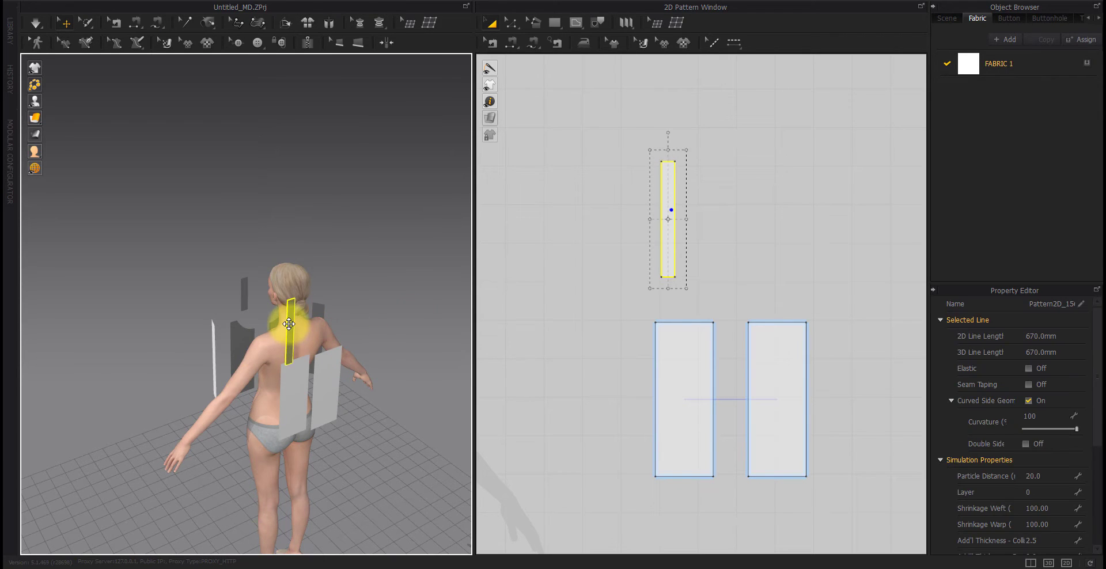
# Flip the long back strap horizontally in 3D so its outer side faces away from the avatar.
pyautogui.moveTo(327, 378); pyautogui.dragTo(298, 357, button='right')
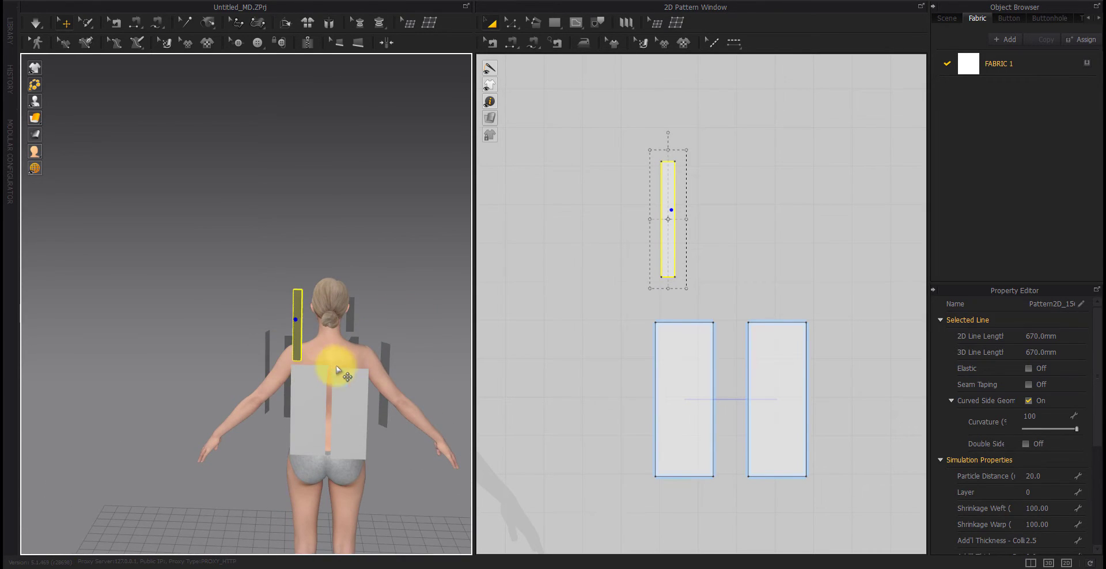
pyautogui.scroll(-3, 337, 369)
pyautogui.moveTo(332, 370); pyautogui.dragTo(187, 331, button='middle')
pyautogui.moveTo(186, 331); pyautogui.dragTo(211, 337, button='right')
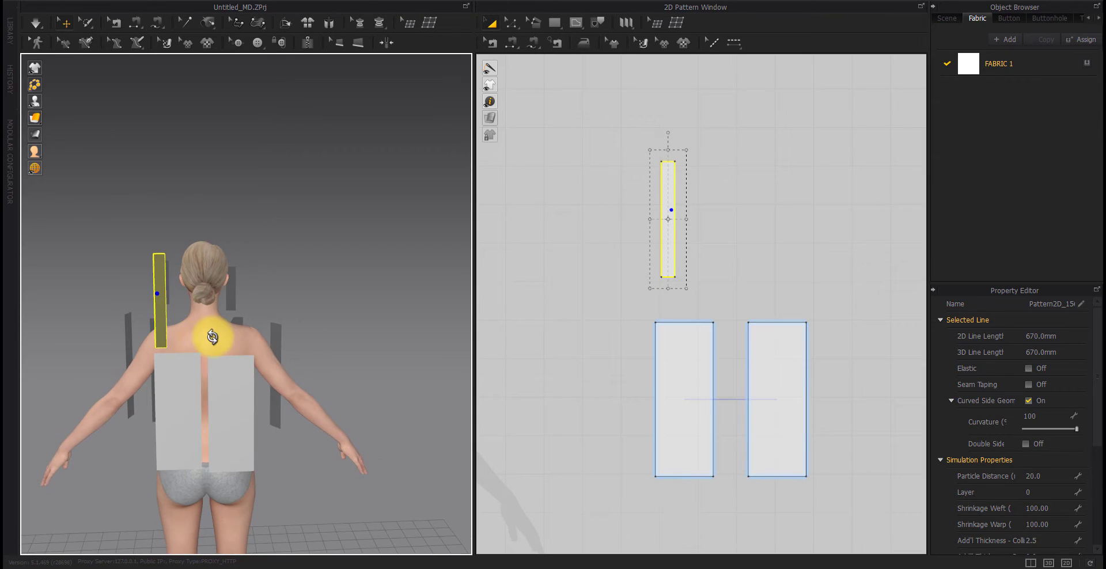
pyautogui.rightClick(152, 283)
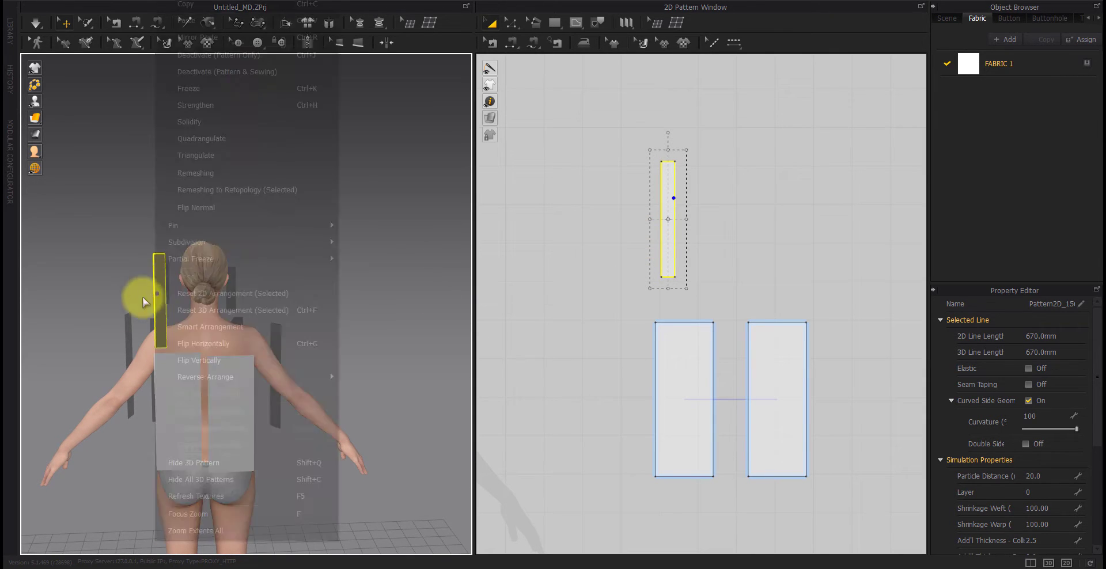
pyautogui.click(199, 345)
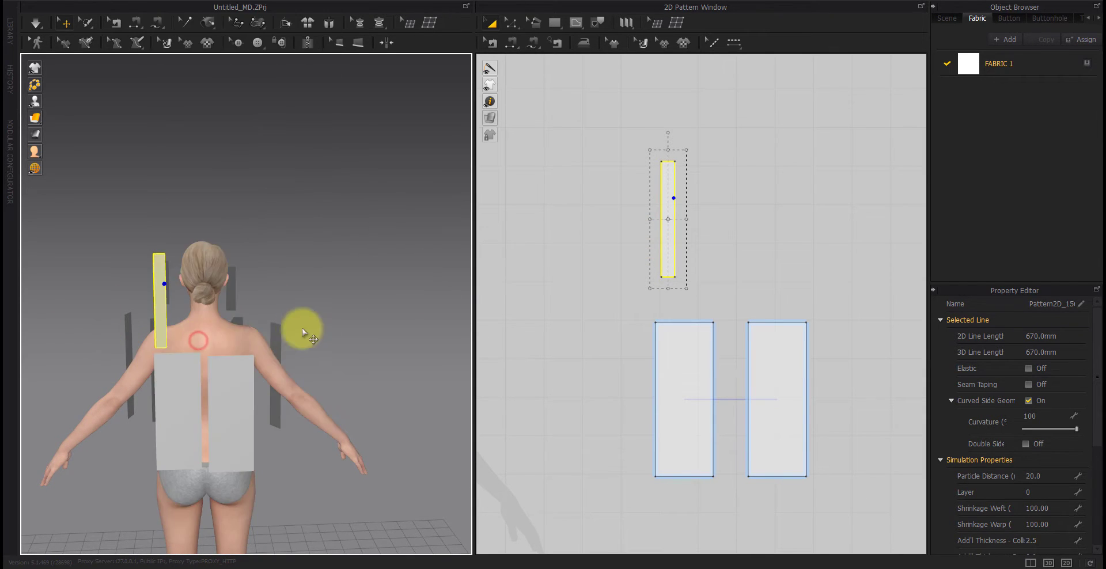
pyautogui.click(563, 222)
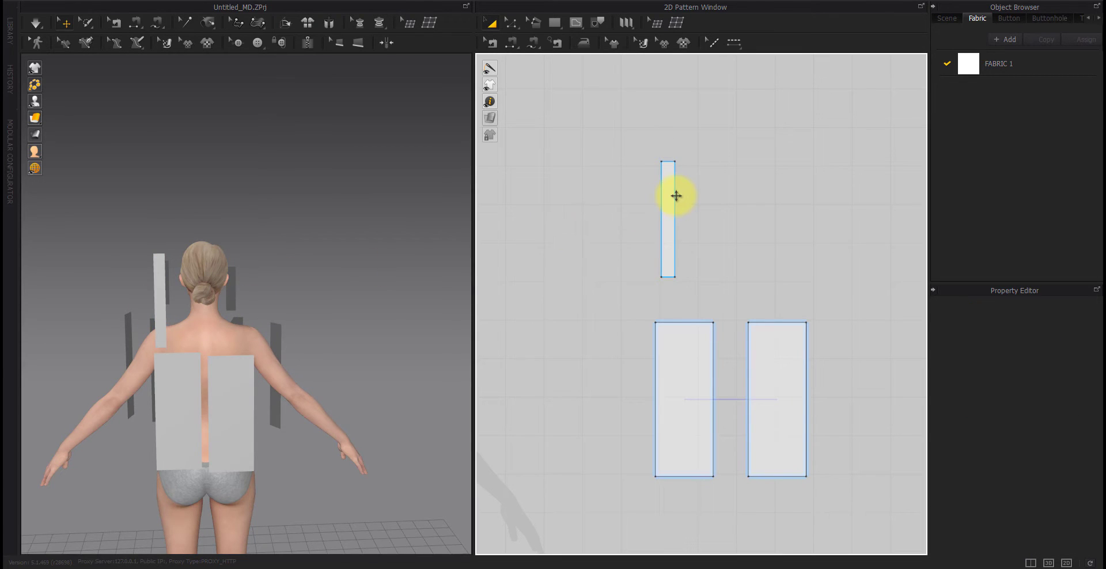
# Slant the long back strap diagonally in 2D by moving its top edge sideways toward the second back panel.
pyautogui.moveTo(695, 140); pyautogui.dragTo(759, 164)
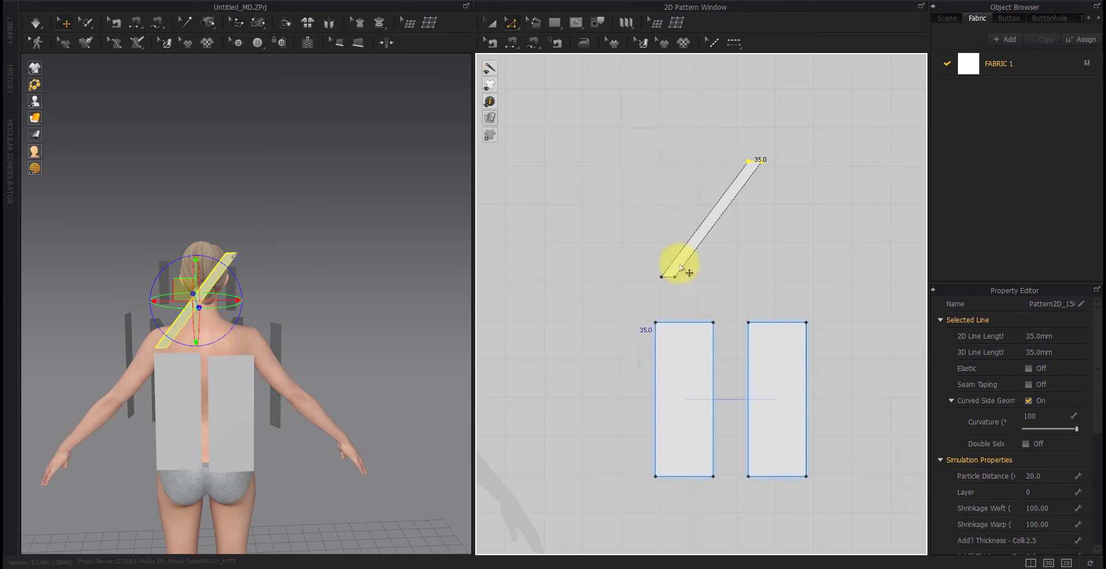
pyautogui.moveTo(761, 164); pyautogui.dragTo(787, 162)
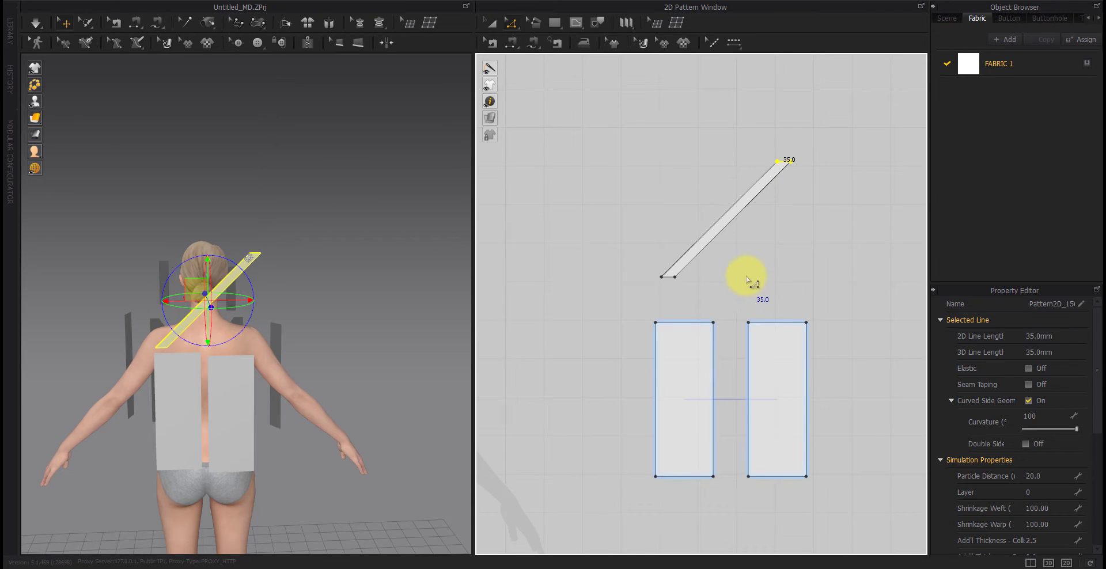
pyautogui.click(746, 277)
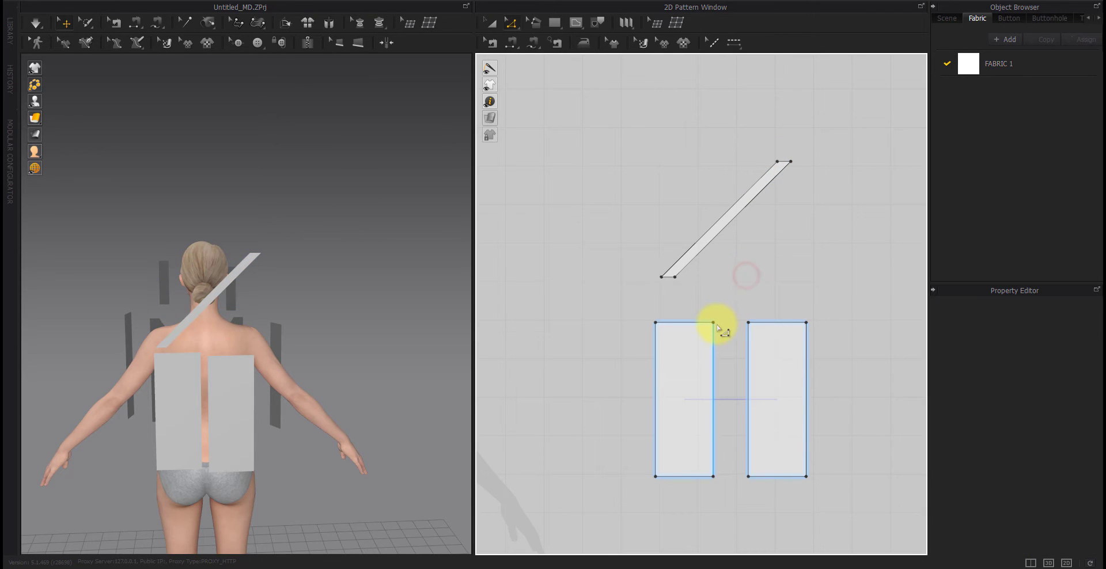
# Widen the slanted strap's lower end to 80 mm by moving its inner bottom corner horizontally.
pyautogui.click(233, 280)
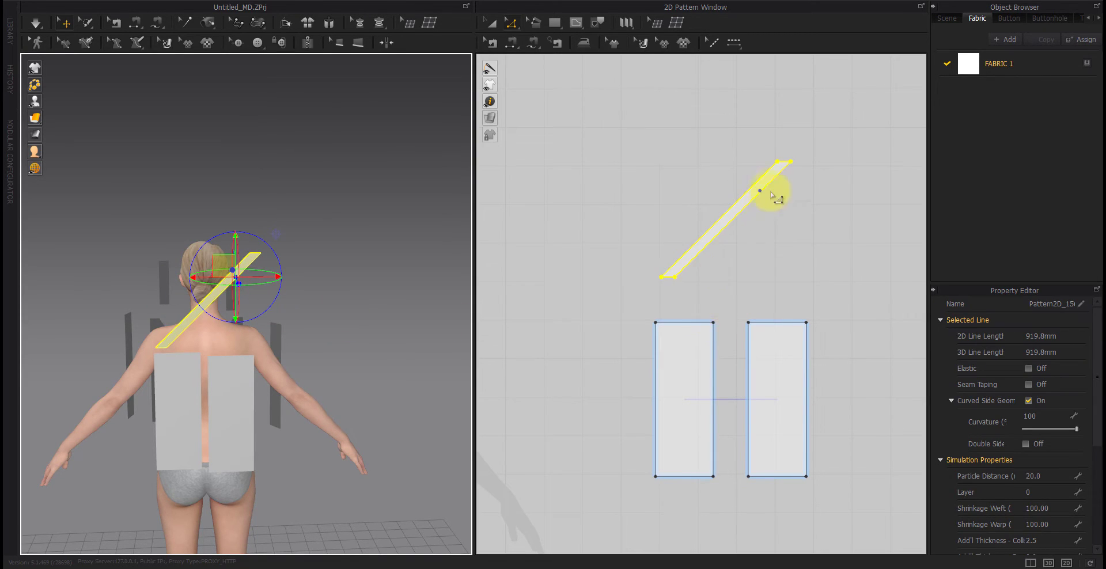
pyautogui.click(781, 166)
pyautogui.keyDown('shift'); pyautogui.click(659, 278); pyautogui.keyUp('shift')
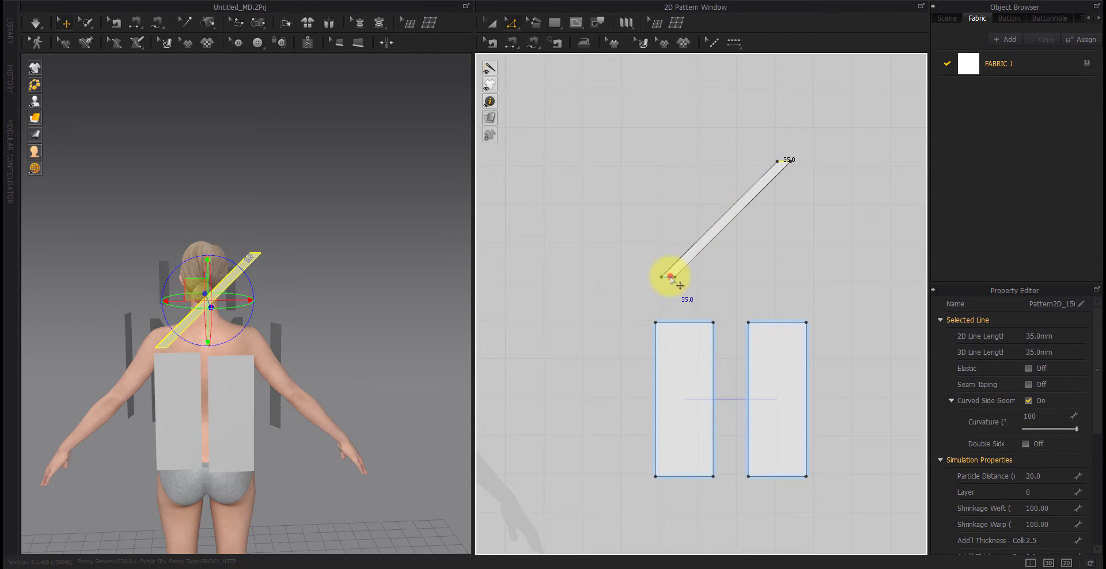
pyautogui.click(688, 278)
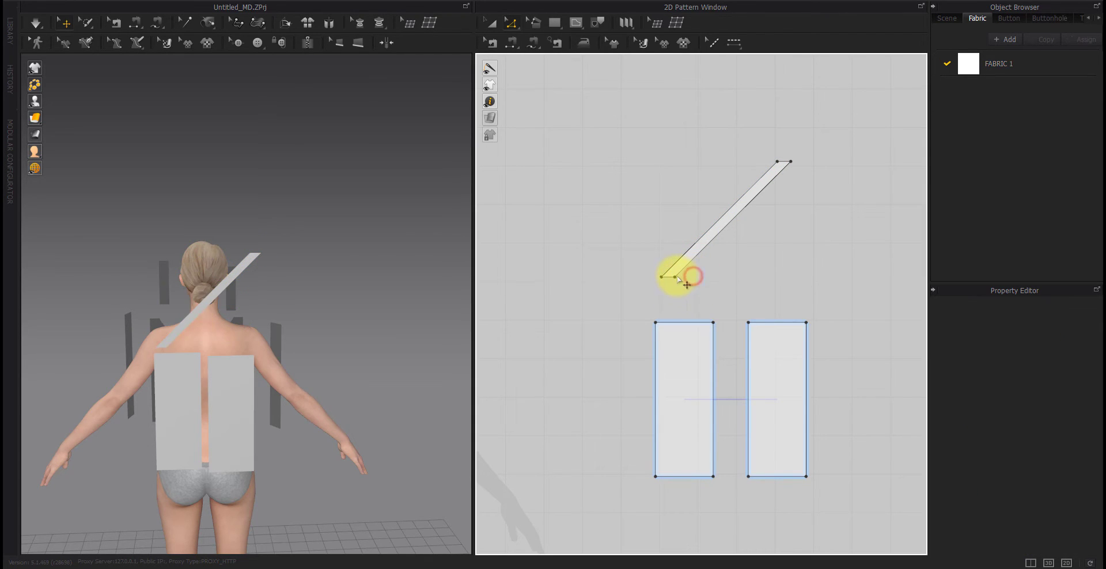
pyautogui.click(682, 277)
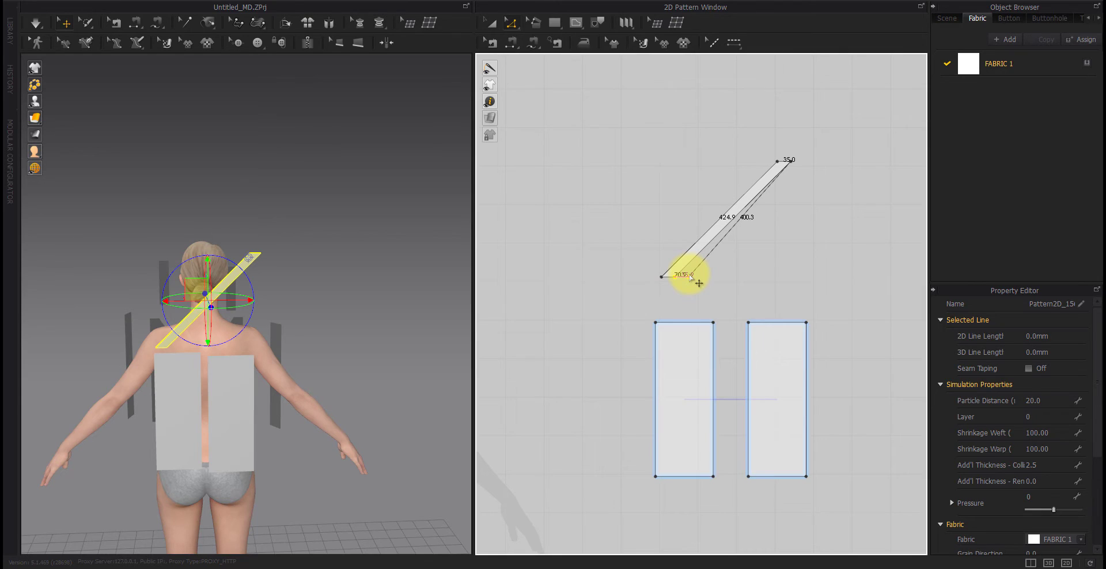
pyautogui.rightClick(690, 278)
pyautogui.press('Return')
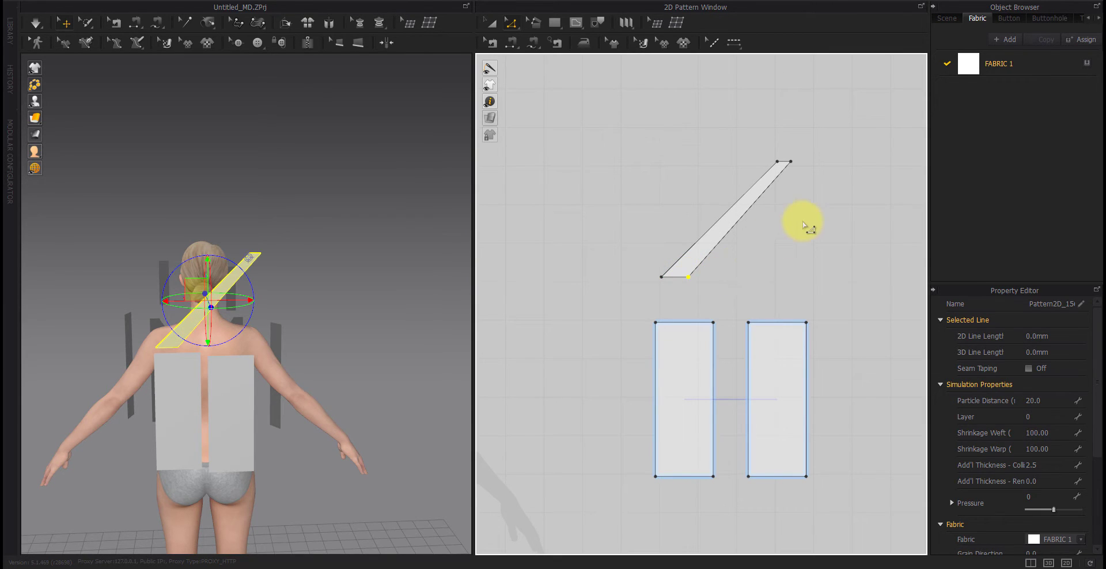
pyautogui.scroll(4, 772, 185)
pyautogui.moveTo(714, 285); pyautogui.dragTo(730, 277, button='middle')
pyautogui.moveTo(578, 367); pyautogui.dragTo(590, 370)
pyautogui.rightClick(591, 370)
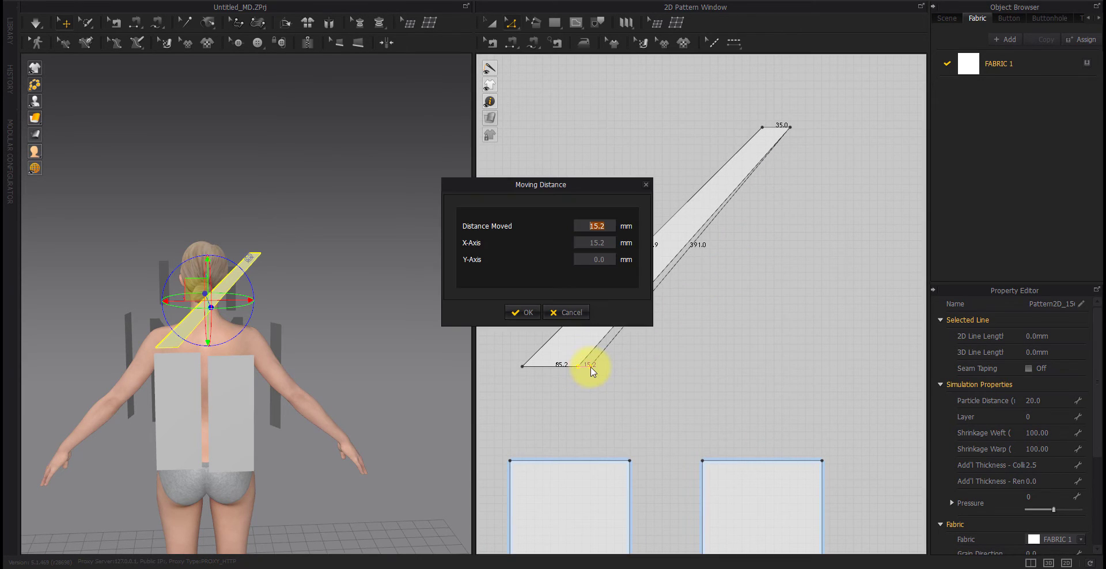
pyautogui.press('Return')
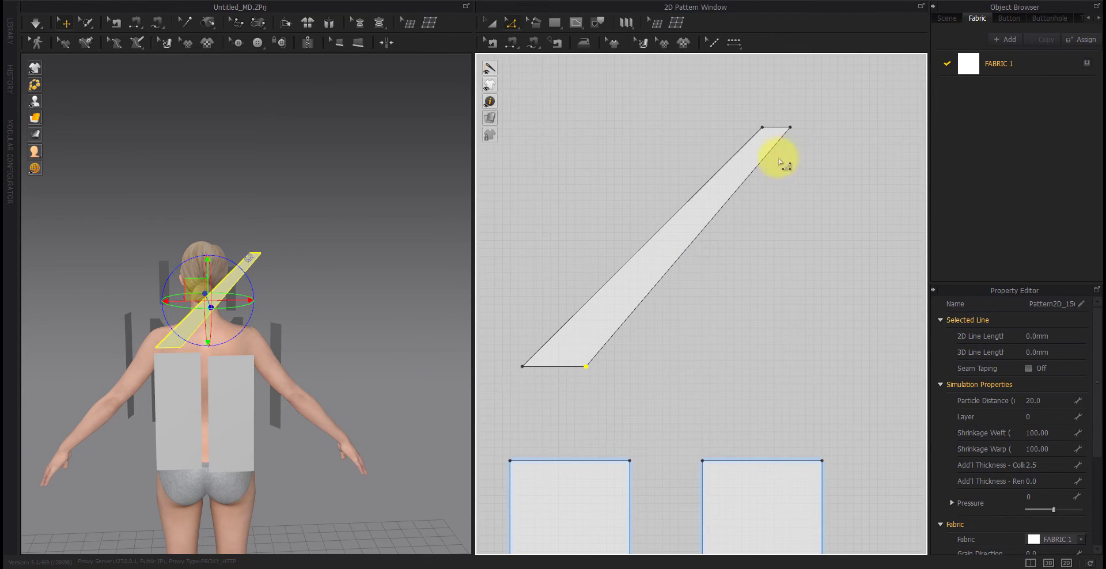
# Move the strap's outer top corner directly below the other top corner to form a vertical end about 40 mm long.
pyautogui.moveTo(790, 128); pyautogui.dragTo(778, 144)
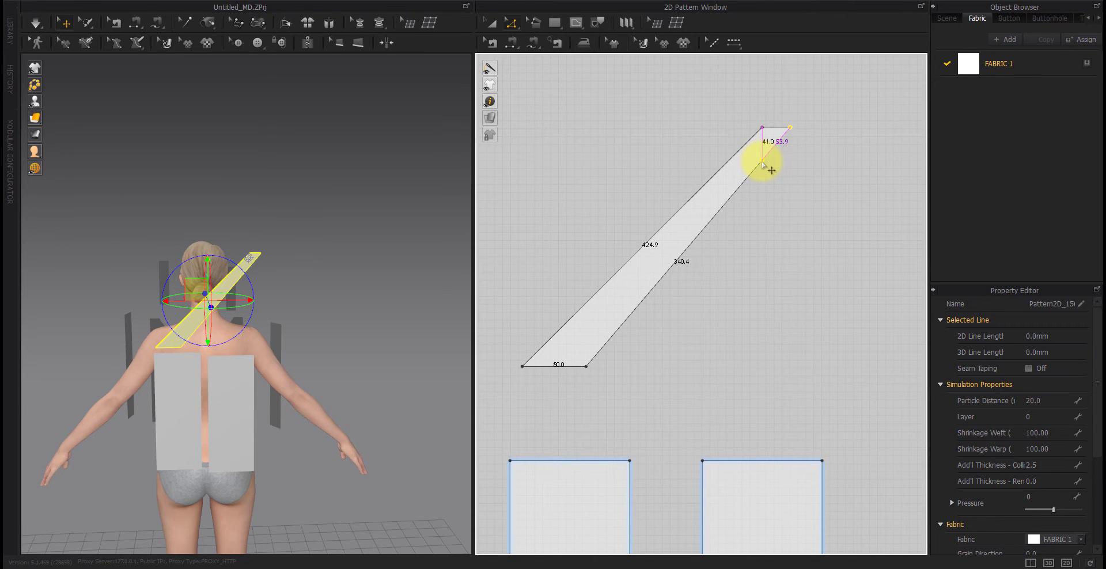
pyautogui.moveTo(764, 163); pyautogui.dragTo(763, 160)
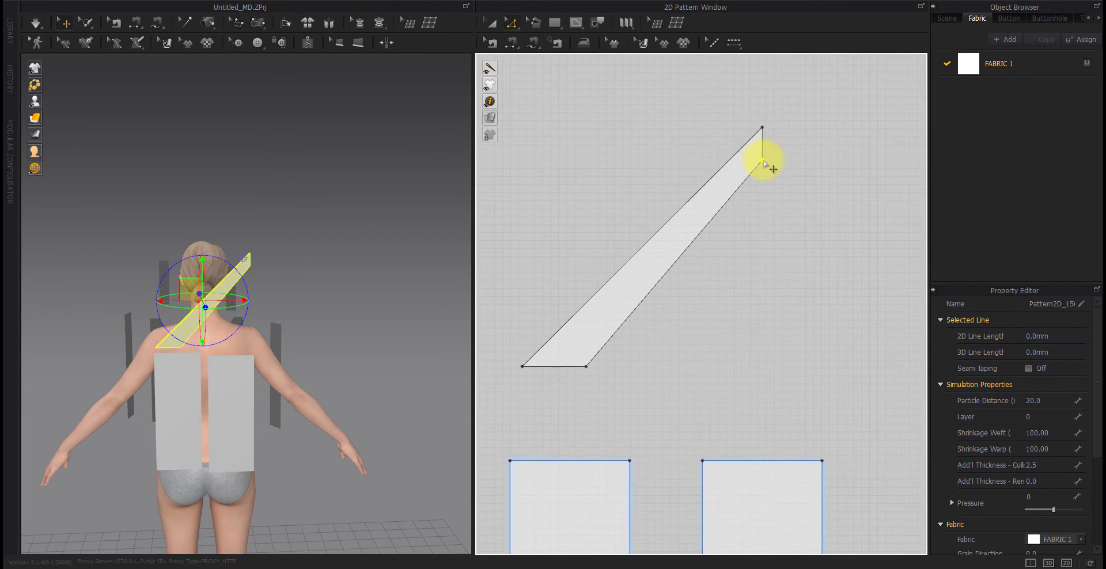
pyautogui.click(760, 213)
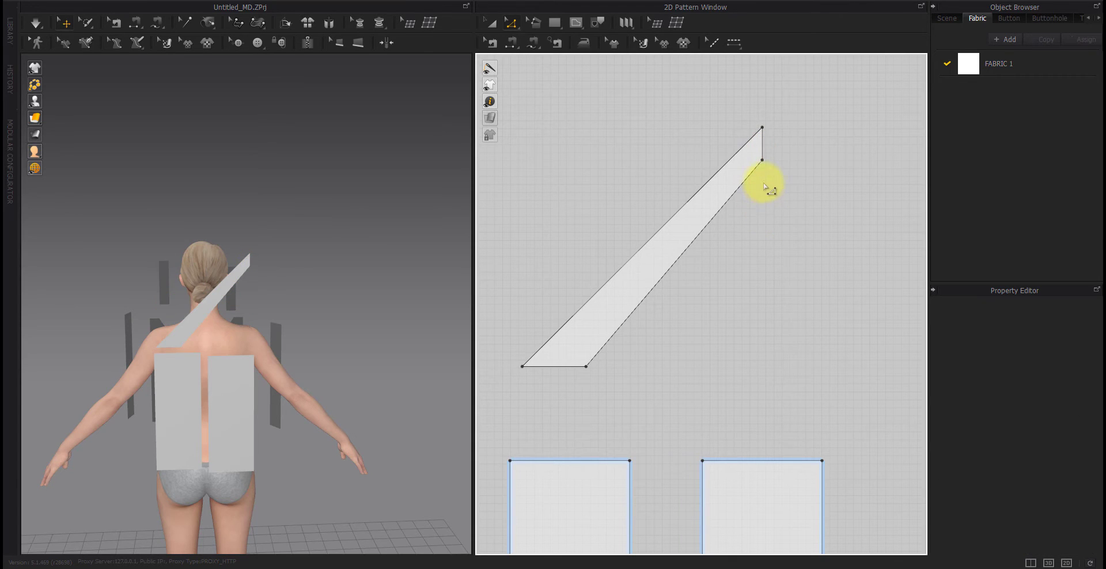
pyautogui.click(764, 165)
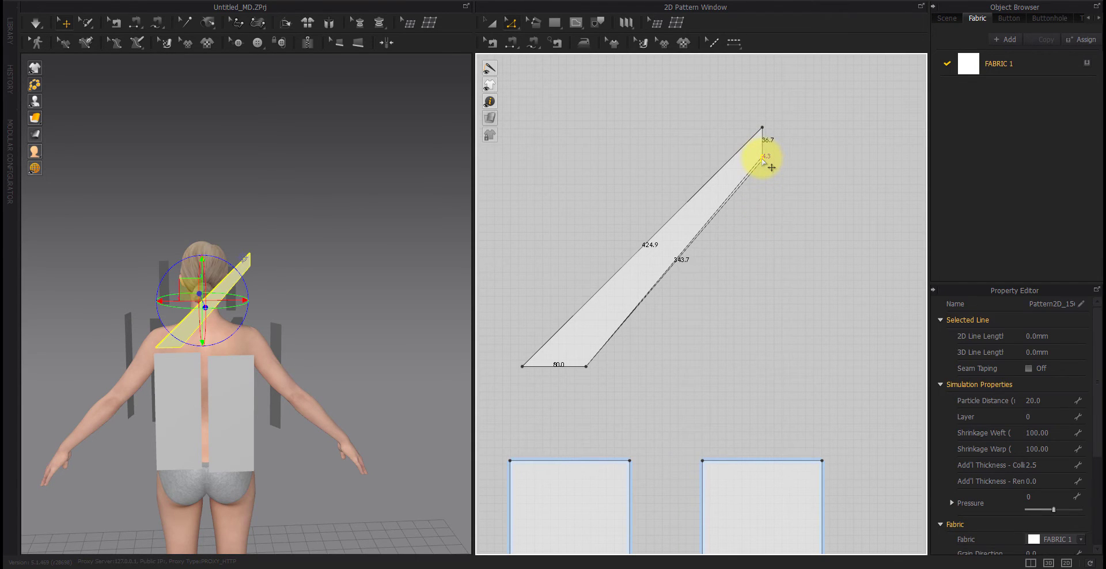
pyautogui.rightClick(763, 156)
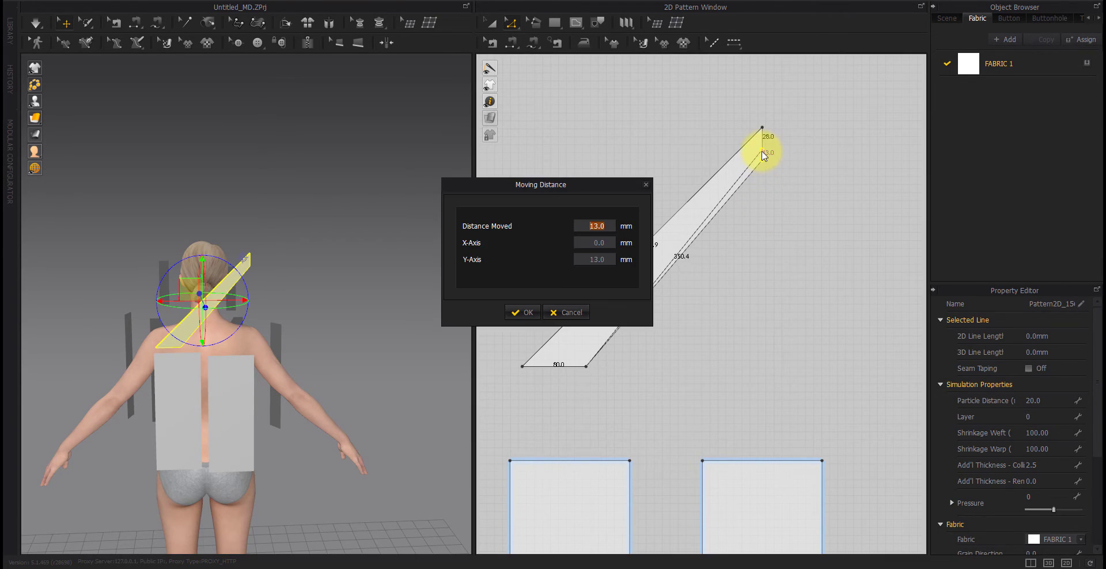
pyautogui.press('Return')
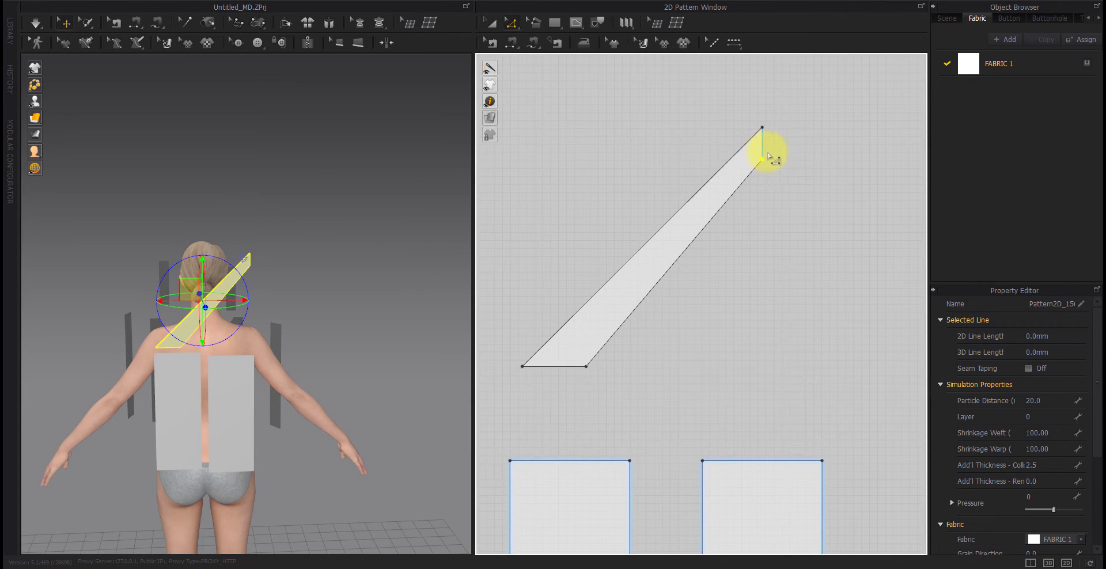
pyautogui.click(769, 152)
pyautogui.click(764, 144)
pyautogui.click(766, 222)
# Create a symmetric copy of the slanted strap and place it at the same height, crossing the original in an X in 2D.
pyautogui.scroll(-3, 722, 247)
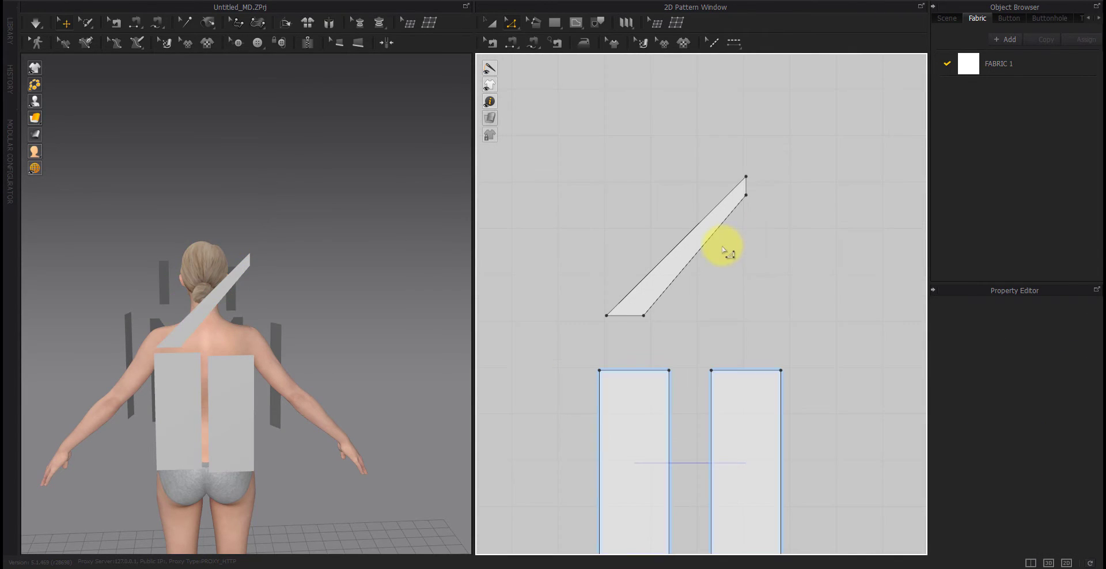
pyautogui.moveTo(724, 247); pyautogui.dragTo(724, 276, button='middle')
pyautogui.rightClick(680, 236)
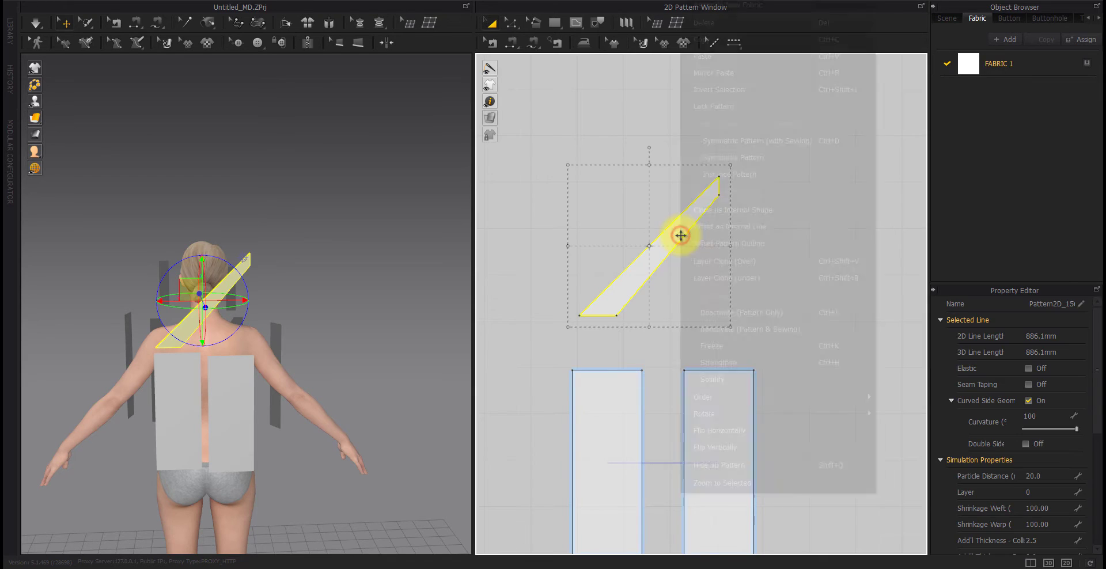
pyautogui.click(711, 159)
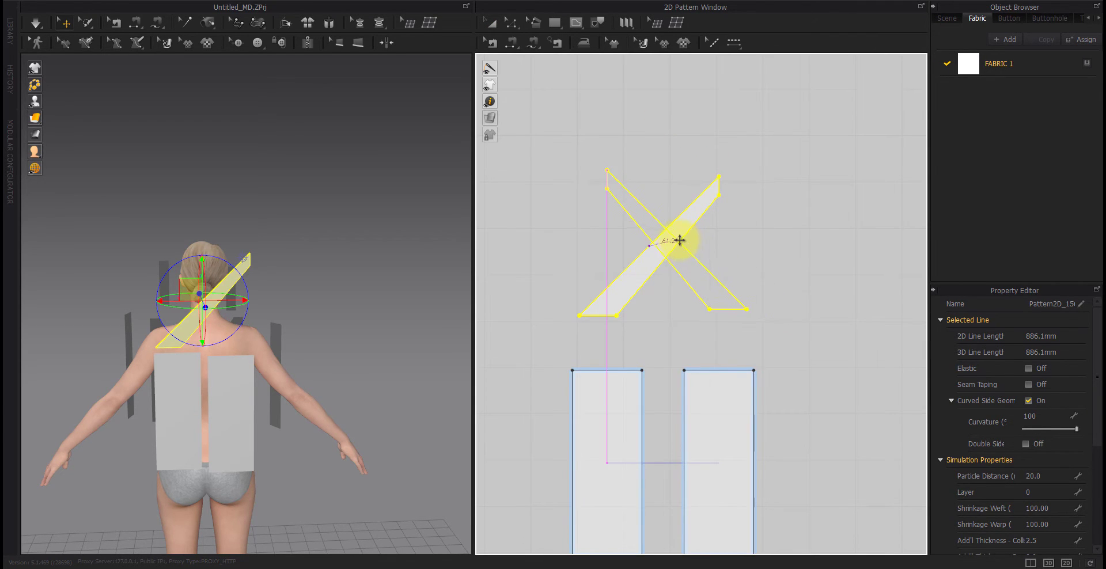
pyautogui.click(680, 245)
# Move the mirrored strap in 3D to cross the original behind the neck, and shift a back panel slightly toward the avatar.
pyautogui.click(425, 279)
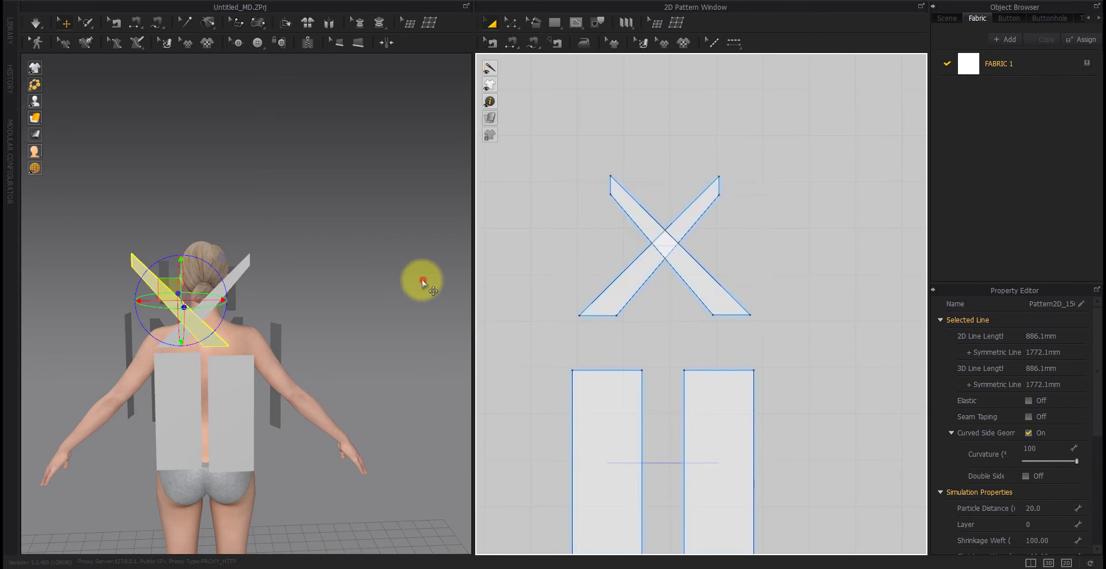
pyautogui.click(171, 299)
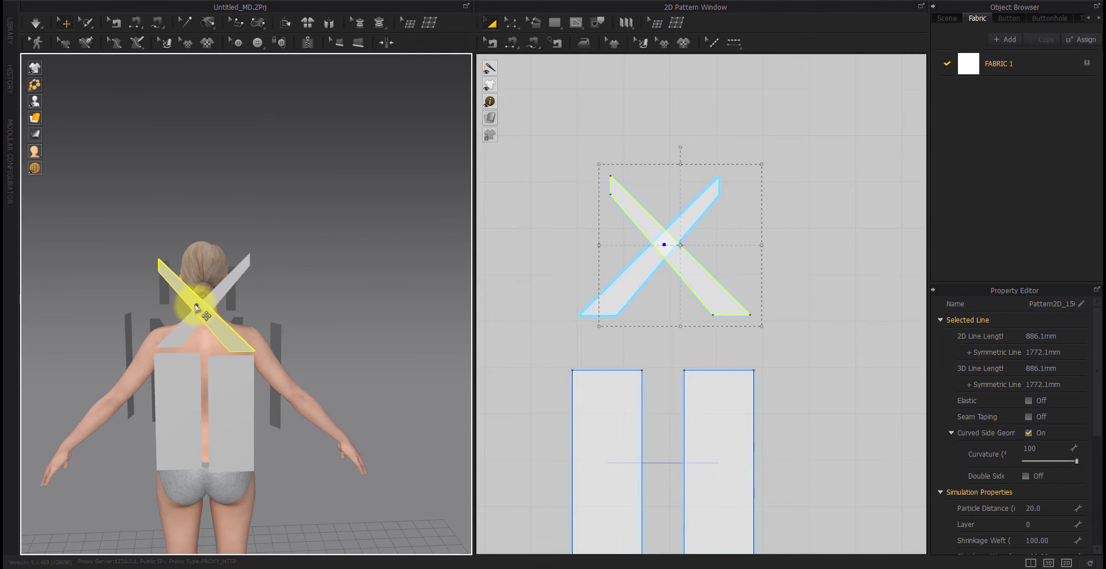
pyautogui.moveTo(192, 303); pyautogui.dragTo(195, 344, button='right')
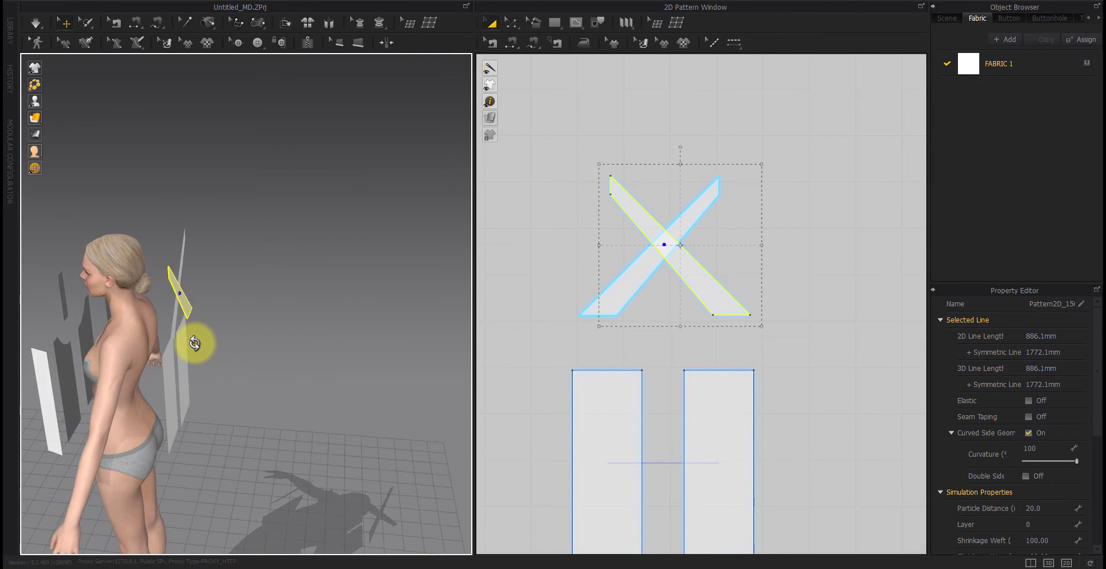
pyautogui.moveTo(175, 383); pyautogui.dragTo(166, 371)
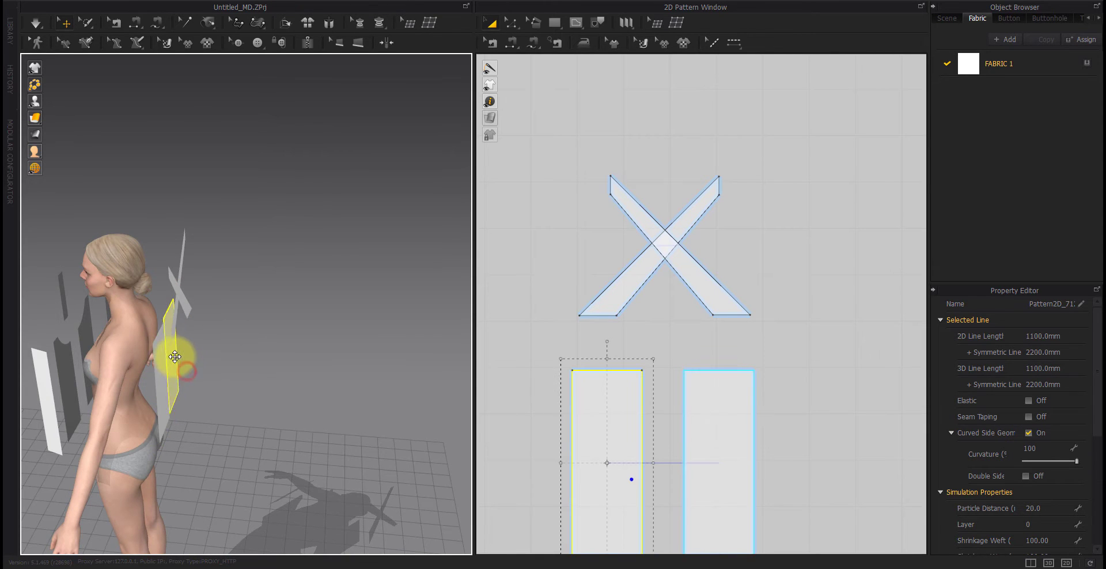
pyautogui.click(224, 365)
# Sew the two front panels together along their centre-front edges with segment sewing.
pyautogui.moveTo(111, 397); pyautogui.dragTo(498, 30, button='right')
pyautogui.click(513, 45)
pyautogui.scroll(-5, 629, 358)
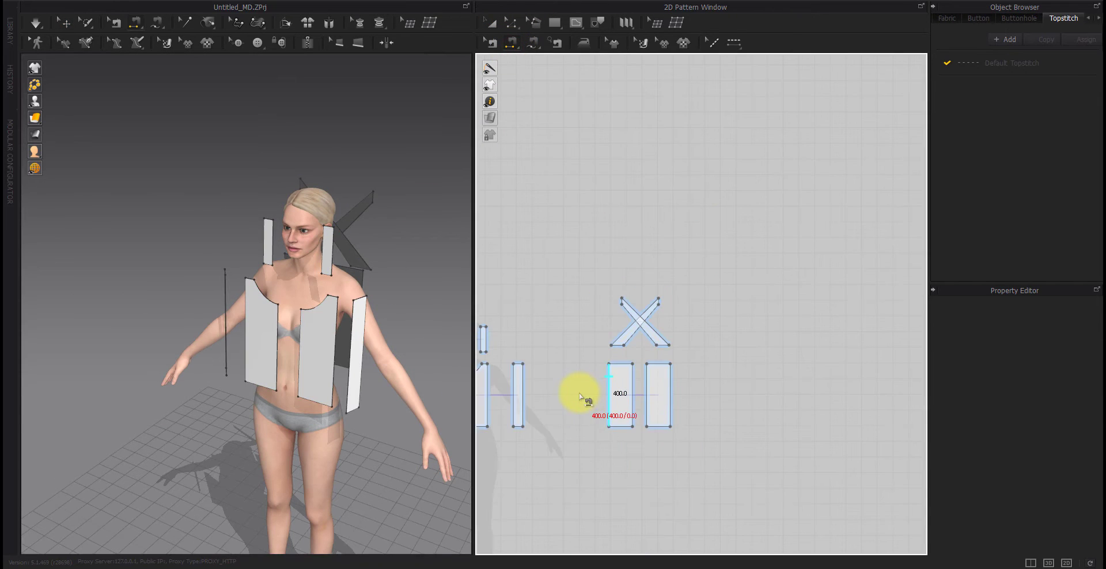
pyautogui.scroll(3, 674, 365)
pyautogui.moveTo(567, 404); pyautogui.dragTo(632, 383, button='right')
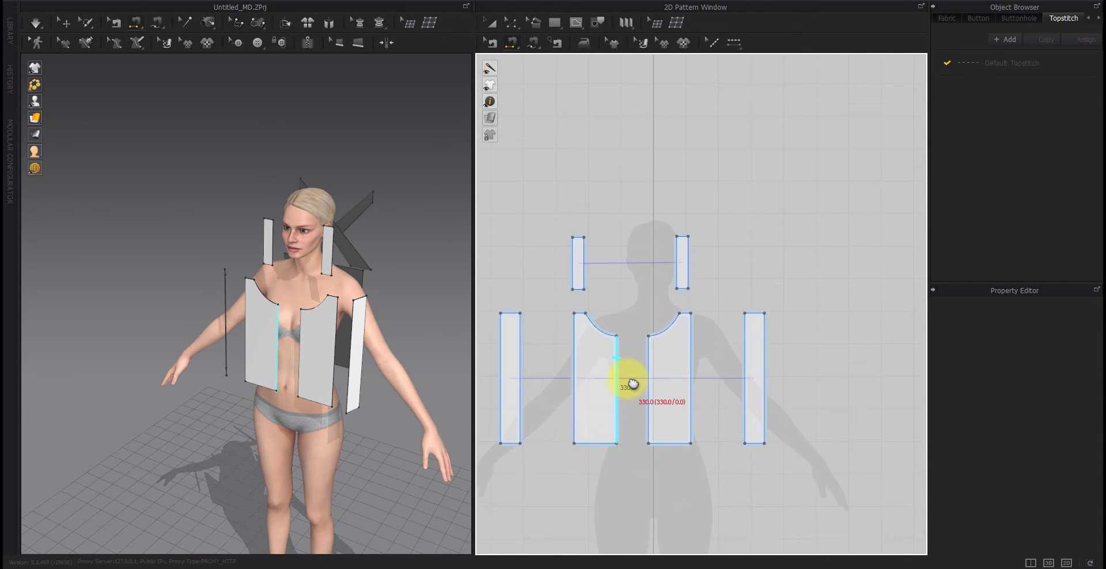
pyautogui.click(617, 365)
pyautogui.click(649, 368)
pyautogui.scroll(-3, 686, 382)
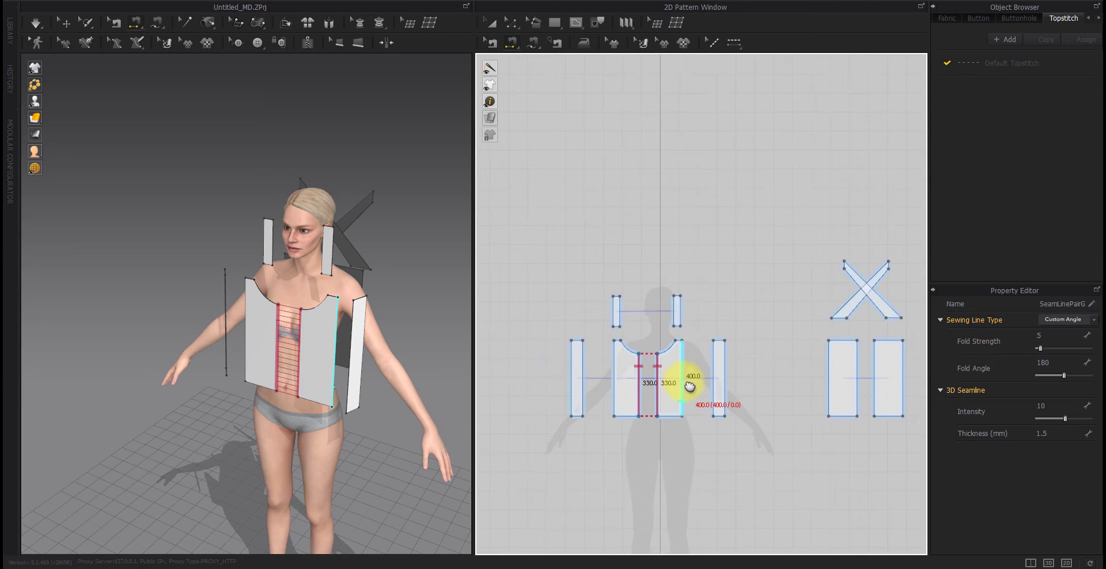
pyautogui.click(857, 365)
pyautogui.click(874, 366)
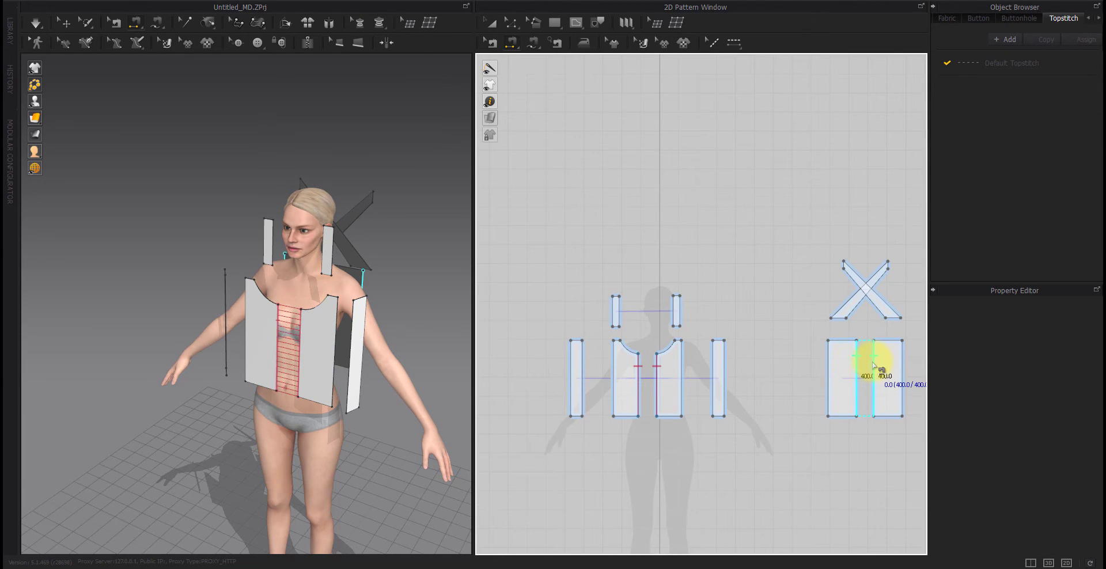
# Sew the two back panels together along their outer 2D edges, which meet at the centre back in 3D.
pyautogui.moveTo(363, 370); pyautogui.dragTo(230, 370, button='right')
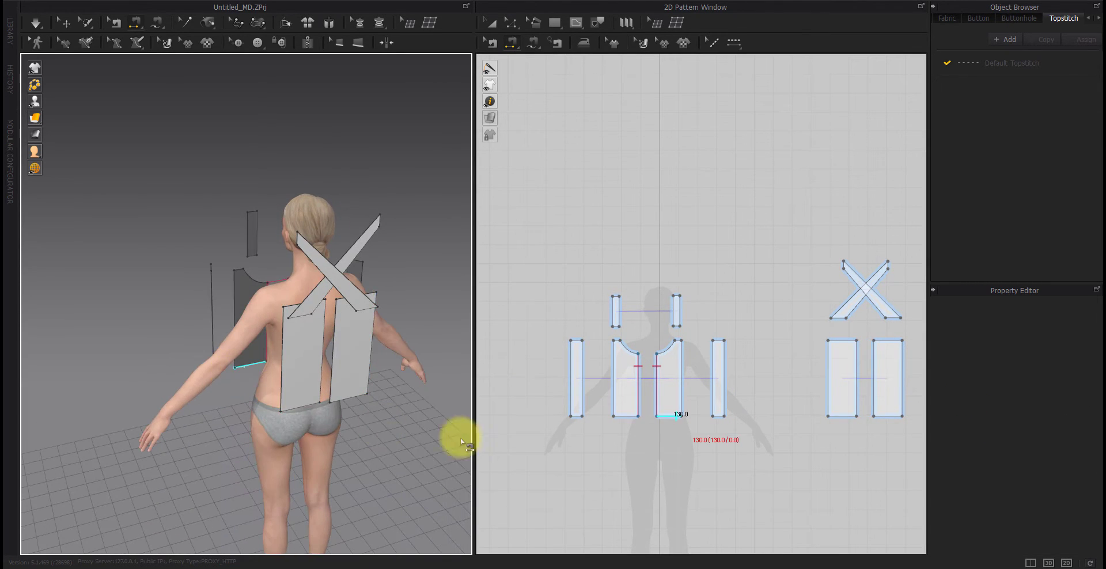
pyautogui.click(826, 359)
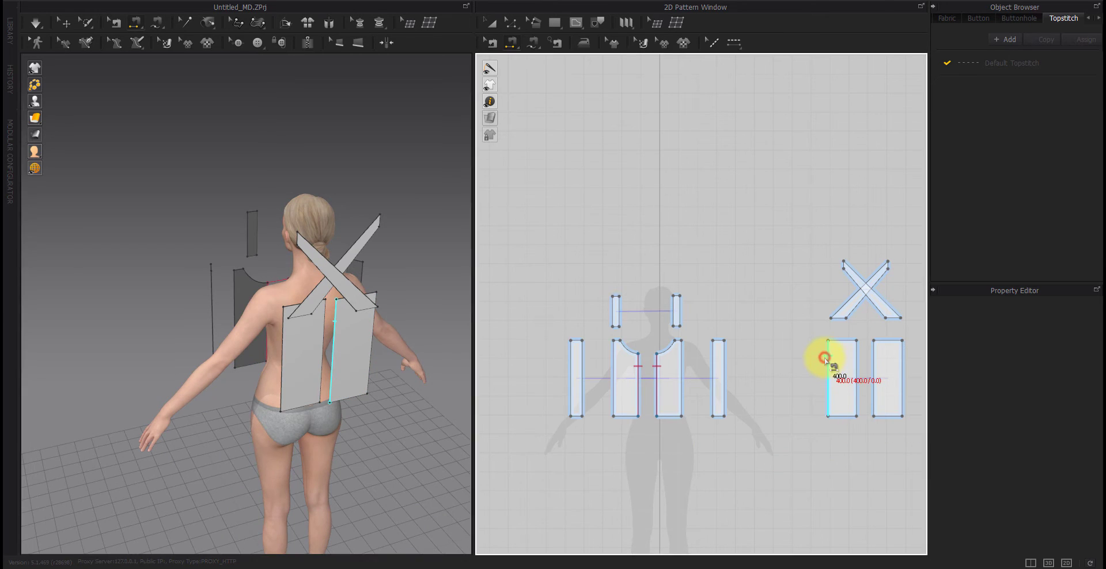
pyautogui.click(909, 360)
pyautogui.click(618, 414)
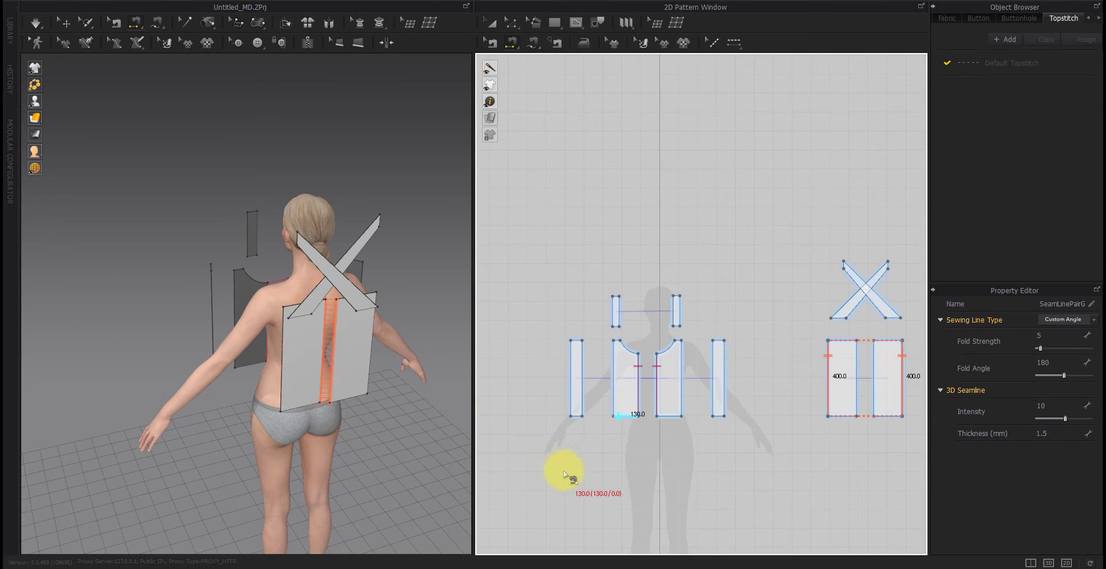
# Sew the outer long edge of the side panel on the avatar's right to the side edge of the adjacent back panel.
pyautogui.click(568, 362)
pyautogui.moveTo(314, 381); pyautogui.dragTo(257, 381, button='right')
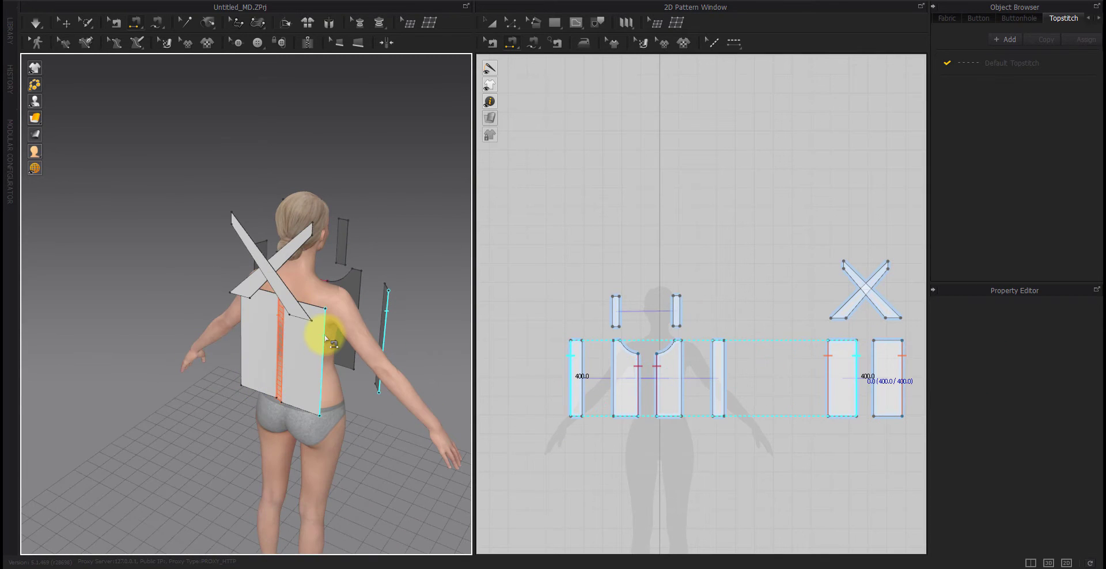
pyautogui.click(268, 400)
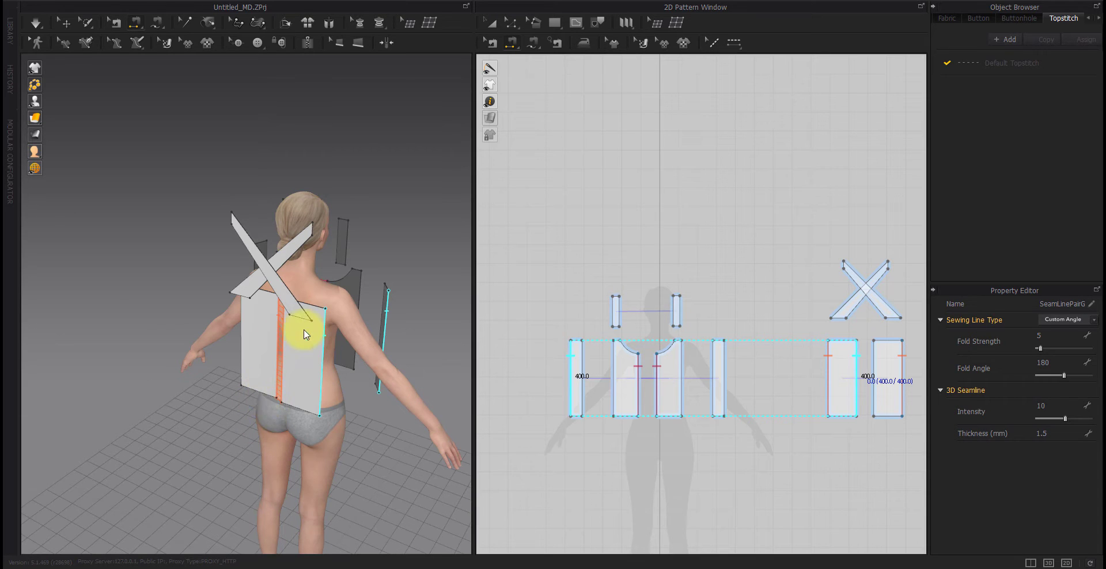
# Sew the side panel on the avatar's left to the front panel along one long edge and to the back panel along the other.
pyautogui.scroll(5, 323, 340)
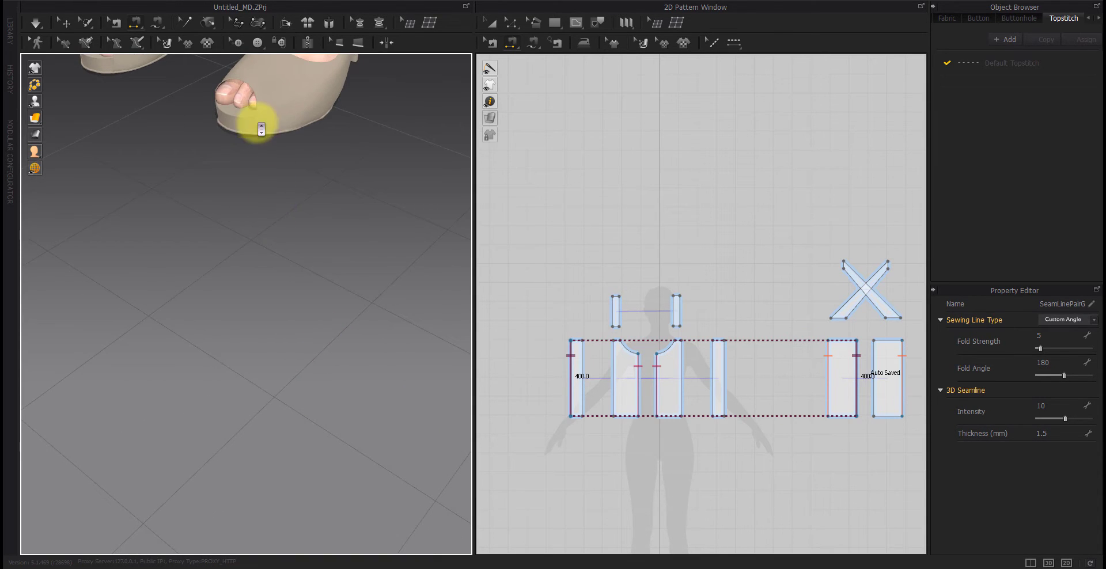
pyautogui.scroll(-8, 261, 129)
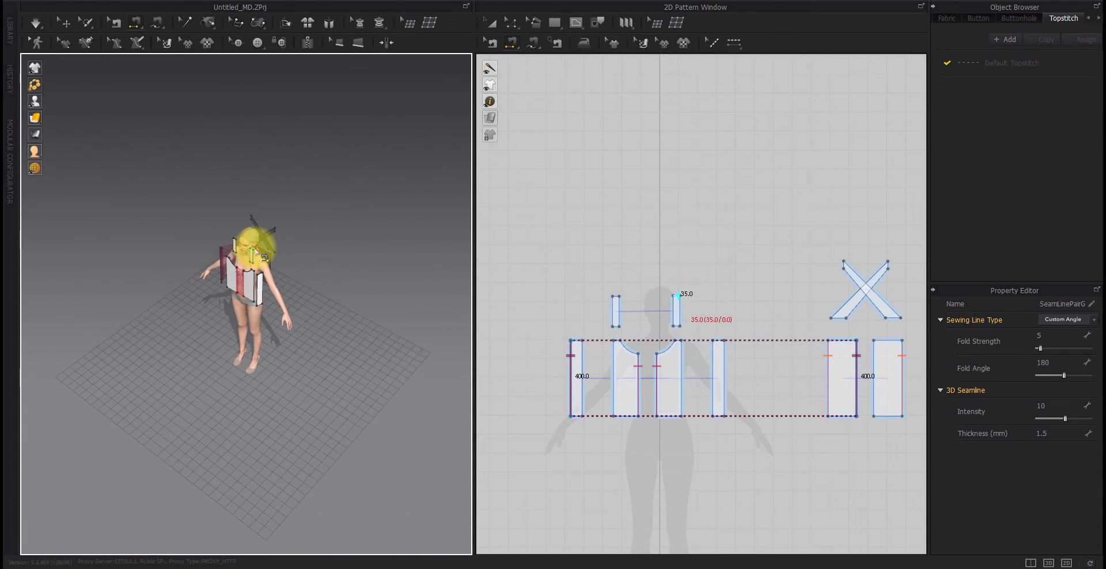
pyautogui.scroll(5, 255, 252)
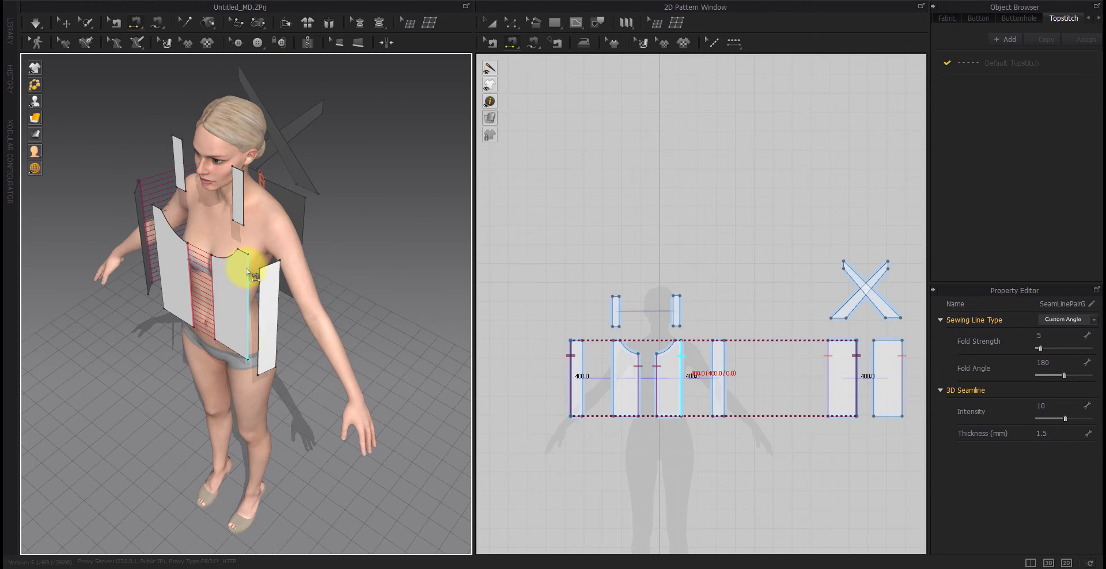
pyautogui.click(247, 269)
pyautogui.click(282, 301)
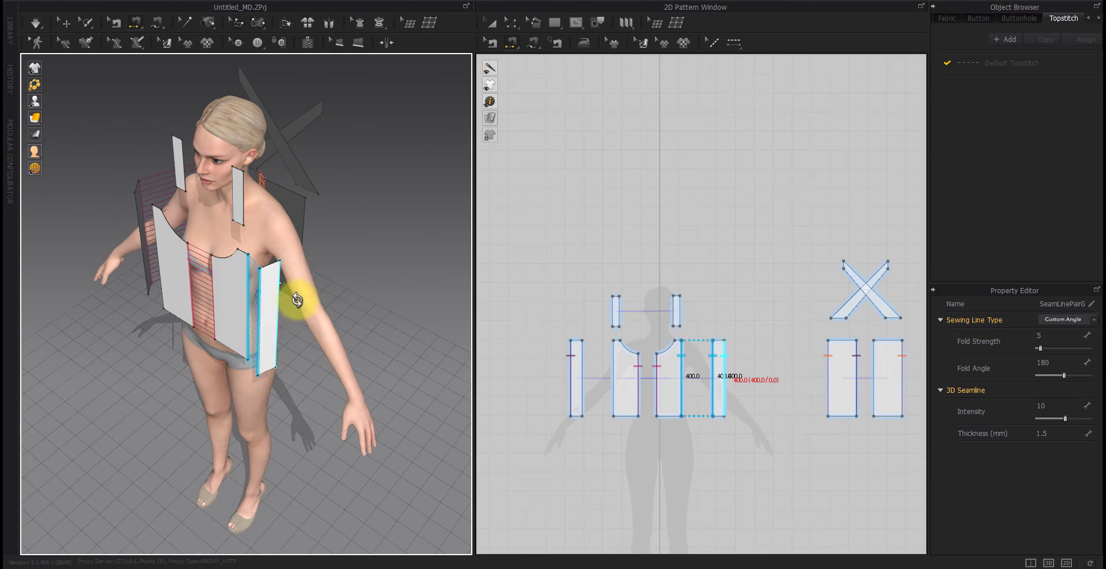
pyautogui.moveTo(282, 301); pyautogui.dragTo(217, 229, button='right')
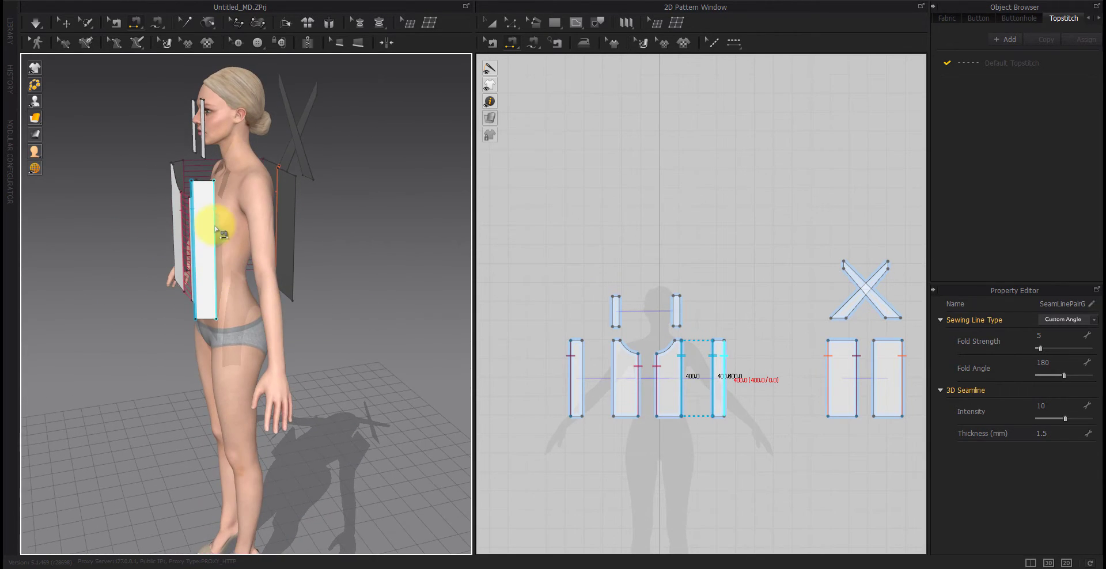
pyautogui.click(295, 197)
# Sew the front edge of the side panel on the avatar's right to the side edge of the neighbouring front panel.
pyautogui.moveTo(295, 198); pyautogui.dragTo(126, 237, button='right')
pyautogui.click(173, 228)
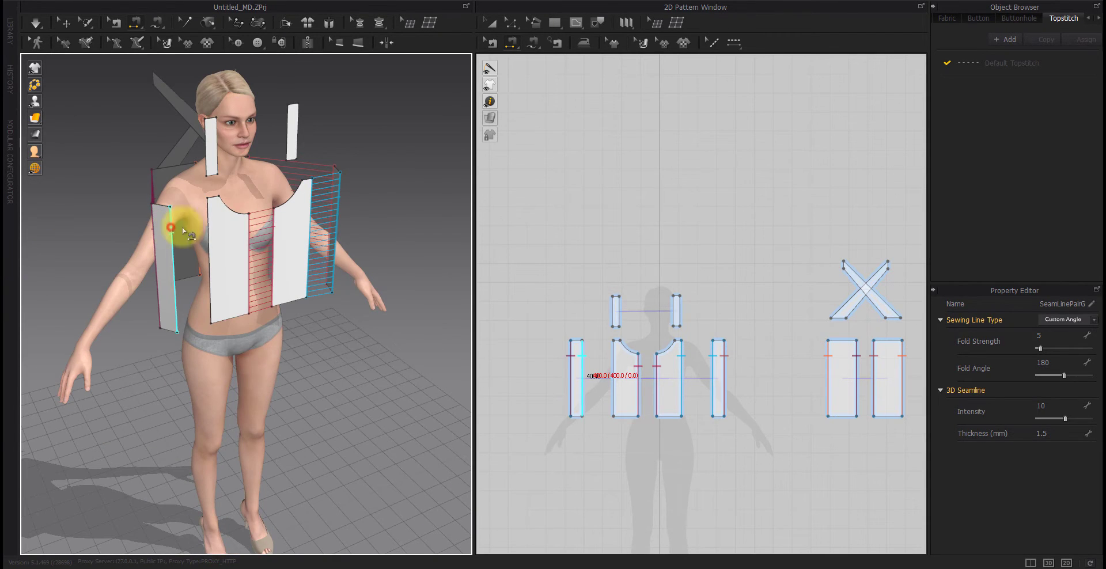
pyautogui.click(210, 227)
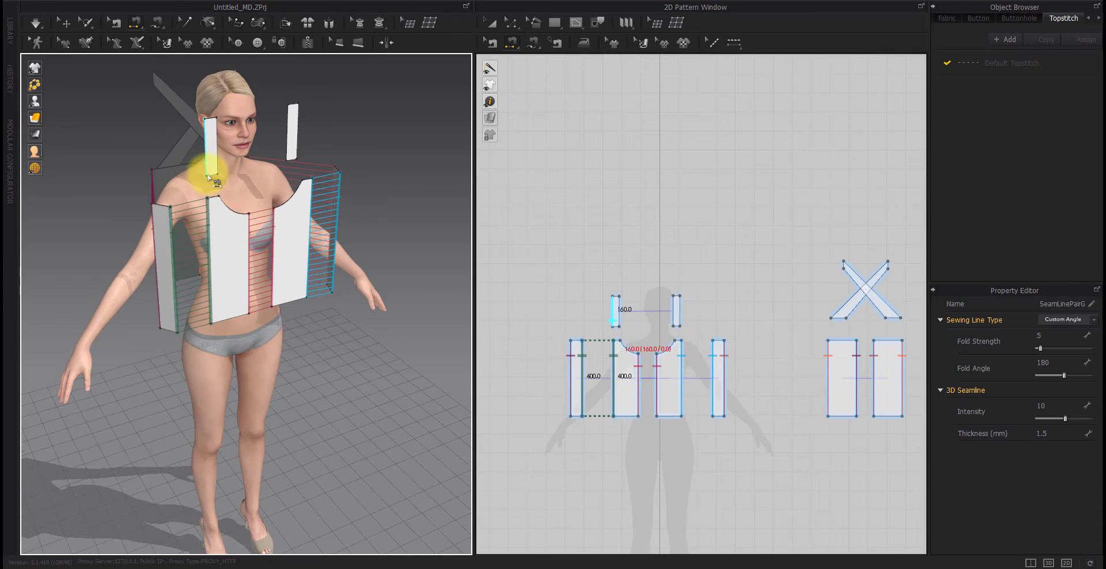
pyautogui.click(208, 172)
pyautogui.click(211, 199)
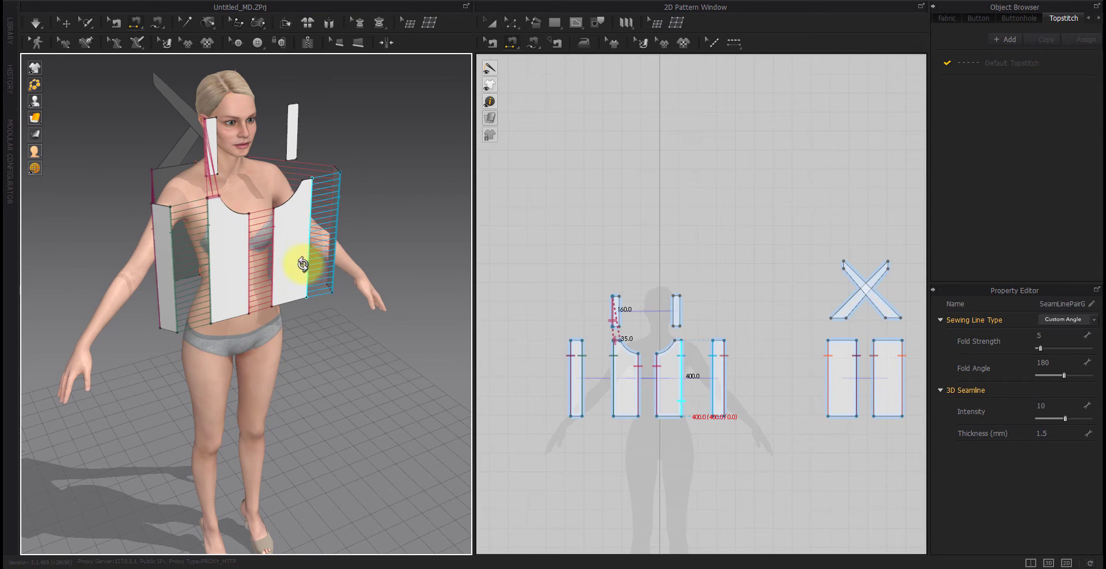
pyautogui.moveTo(302, 264); pyautogui.dragTo(302, 269, button='right')
pyautogui.hotkey('ctrl', 'z')
# Sew the lower short ends of both front straps to the short top edges of the front panels below them.
pyautogui.scroll(3, 196, 171)
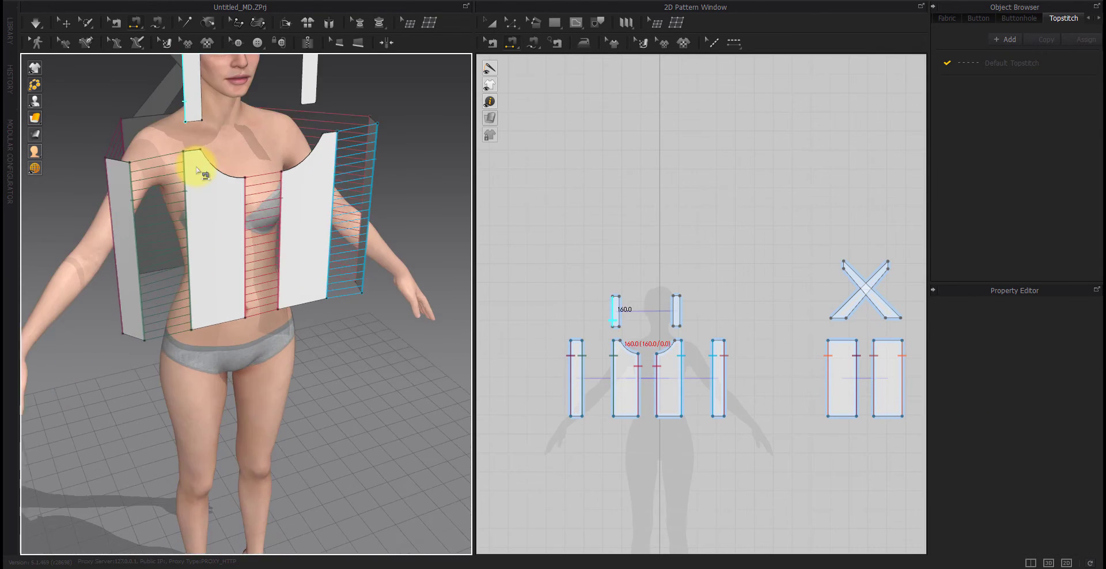
pyautogui.scroll(-3, 195, 149)
pyautogui.scroll(4, 621, 333)
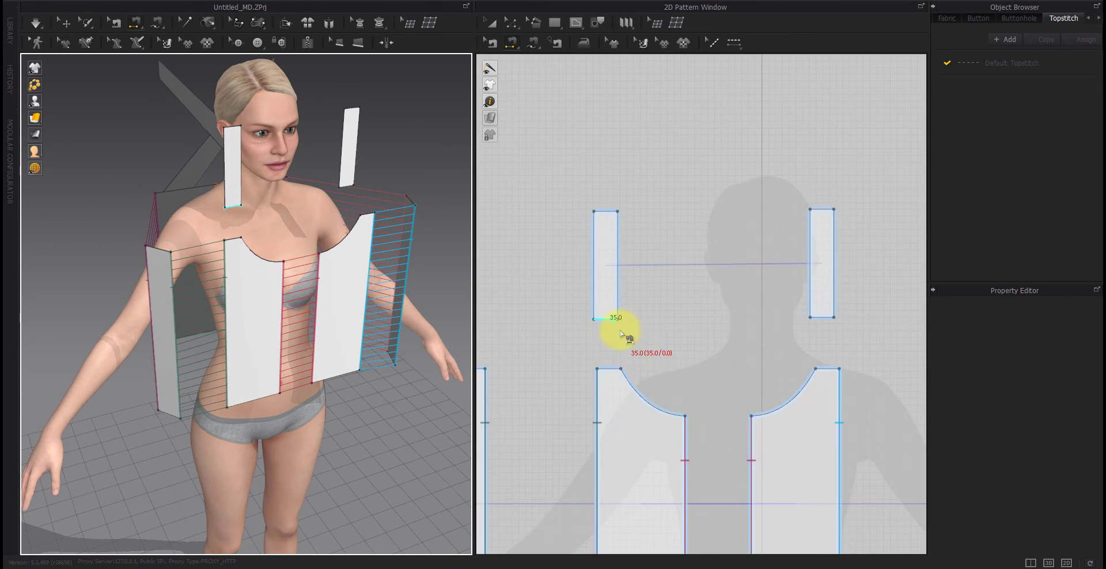
pyautogui.click(604, 320)
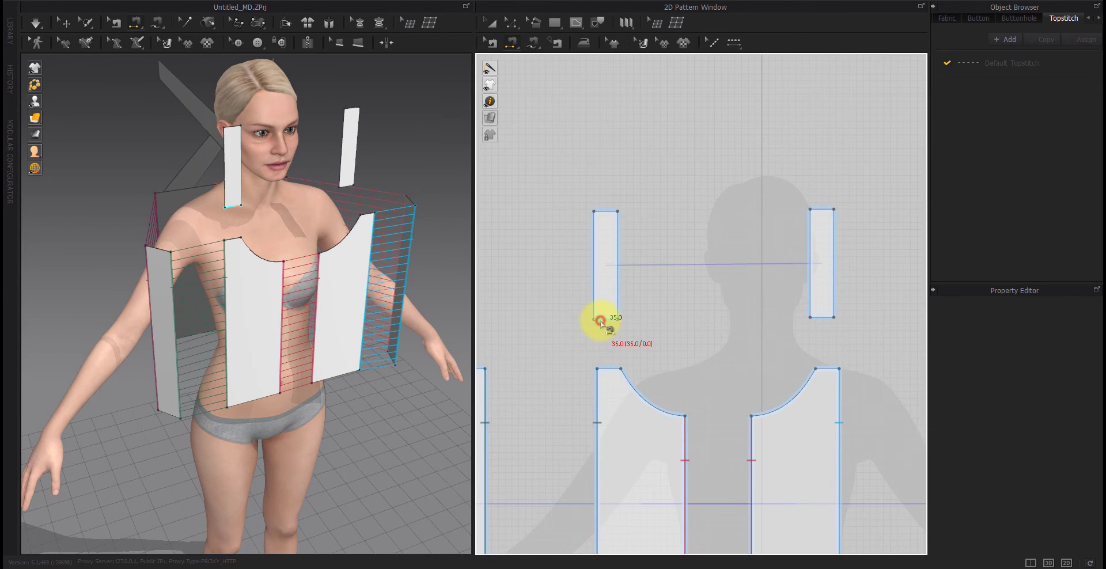
pyautogui.click(603, 366)
pyautogui.moveTo(355, 320); pyautogui.dragTo(329, 312, button='right')
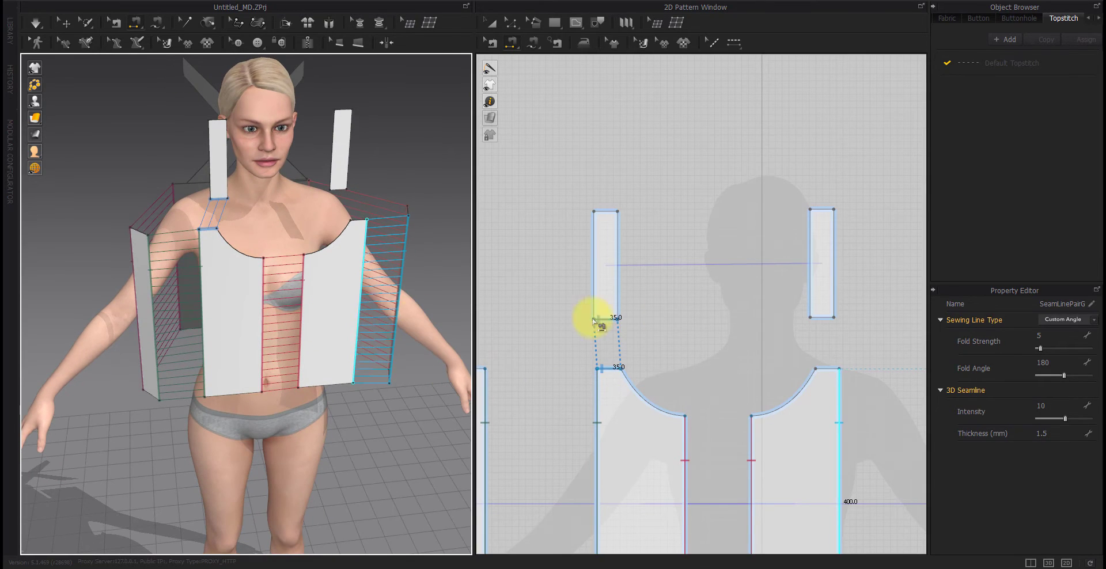
pyautogui.click(830, 322)
pyautogui.click(833, 367)
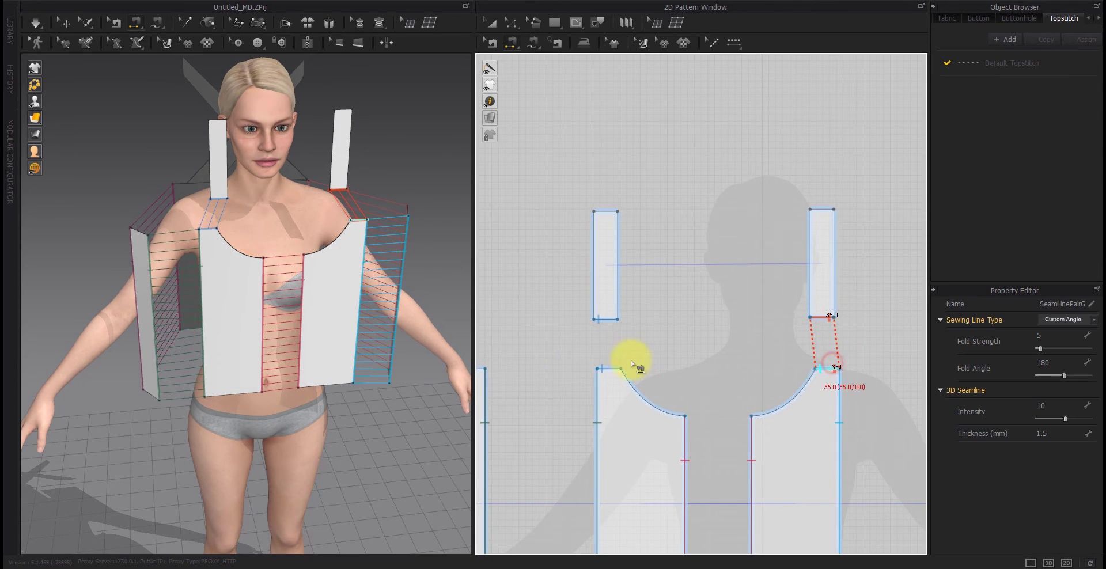
# Free-sew the left foot of the crossed straps in 2D to 80 mm of the right back panel's top edge, starting at its inner corner.
pyautogui.moveTo(395, 305); pyautogui.dragTo(141, 289, button='right')
pyautogui.moveTo(219, 276); pyautogui.dragTo(271, 289, button='right')
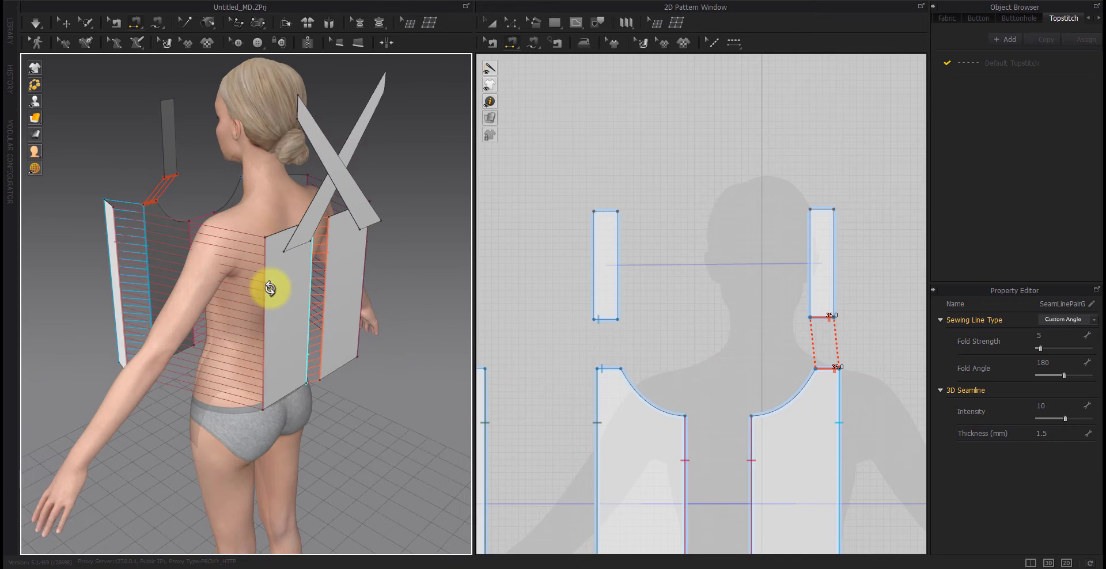
pyautogui.scroll(-5, 707, 367)
pyautogui.moveTo(786, 366); pyautogui.dragTo(715, 381, button='middle')
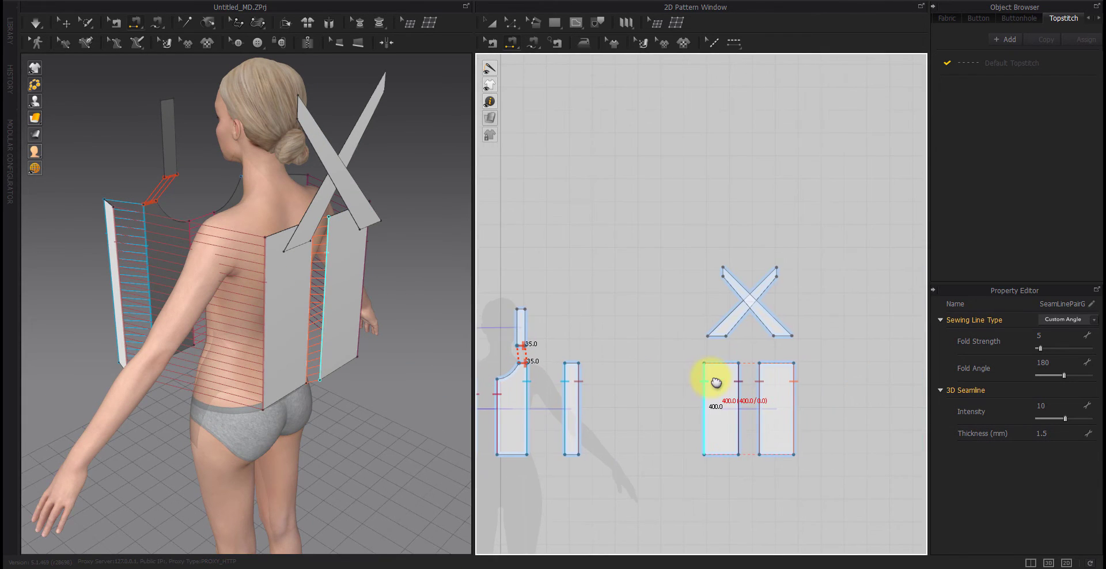
pyautogui.scroll(5, 727, 362)
pyautogui.moveTo(800, 368); pyautogui.dragTo(748, 371, button='middle')
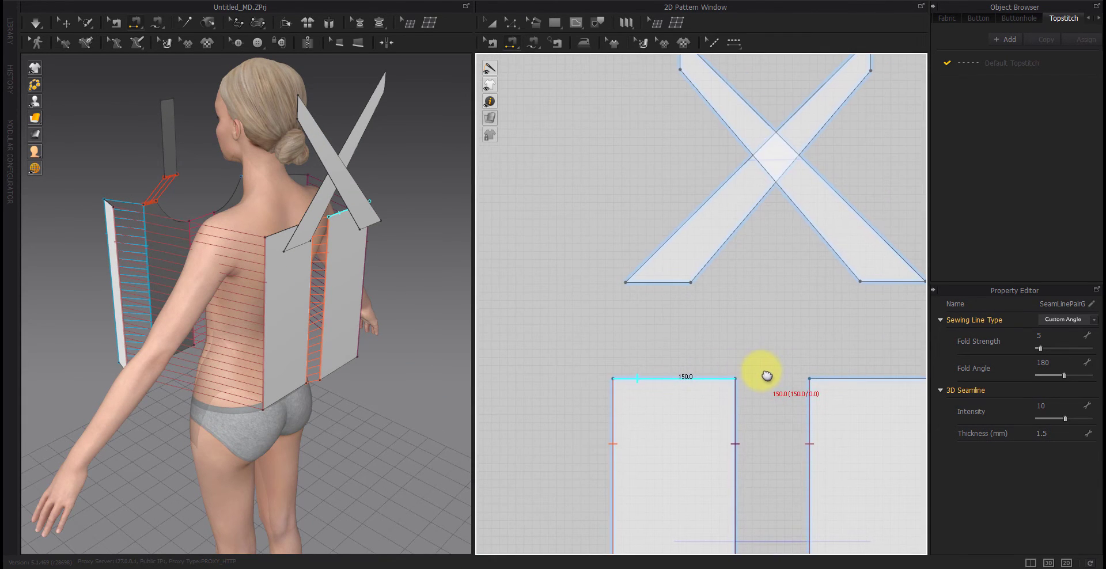
pyautogui.click(627, 285)
pyautogui.click(692, 284)
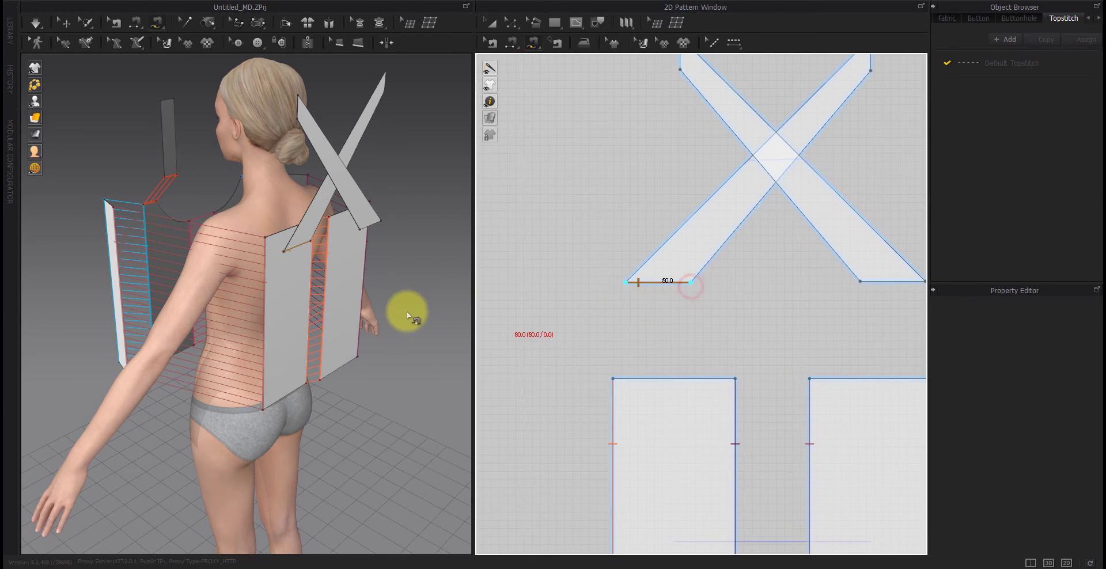
pyautogui.moveTo(395, 307); pyautogui.dragTo(371, 298, button='right')
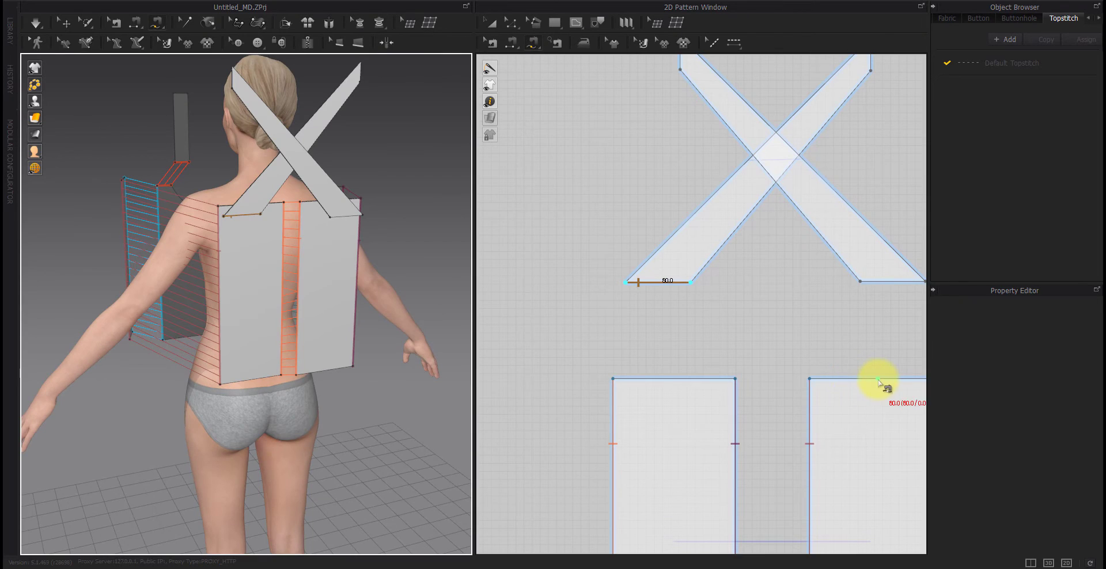
pyautogui.moveTo(879, 382); pyautogui.dragTo(795, 383, button='right')
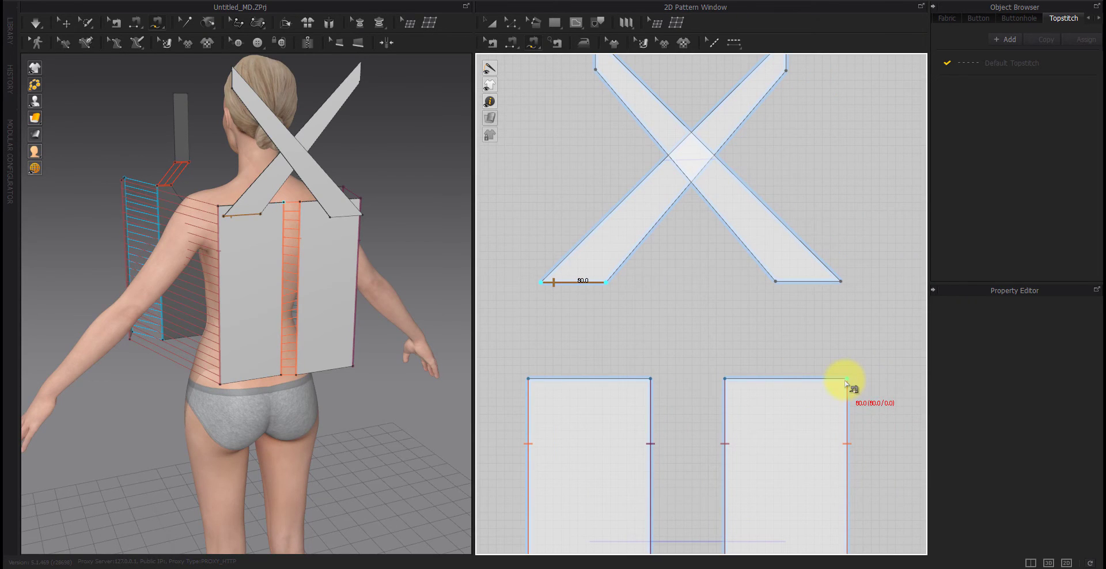
pyautogui.click(726, 379)
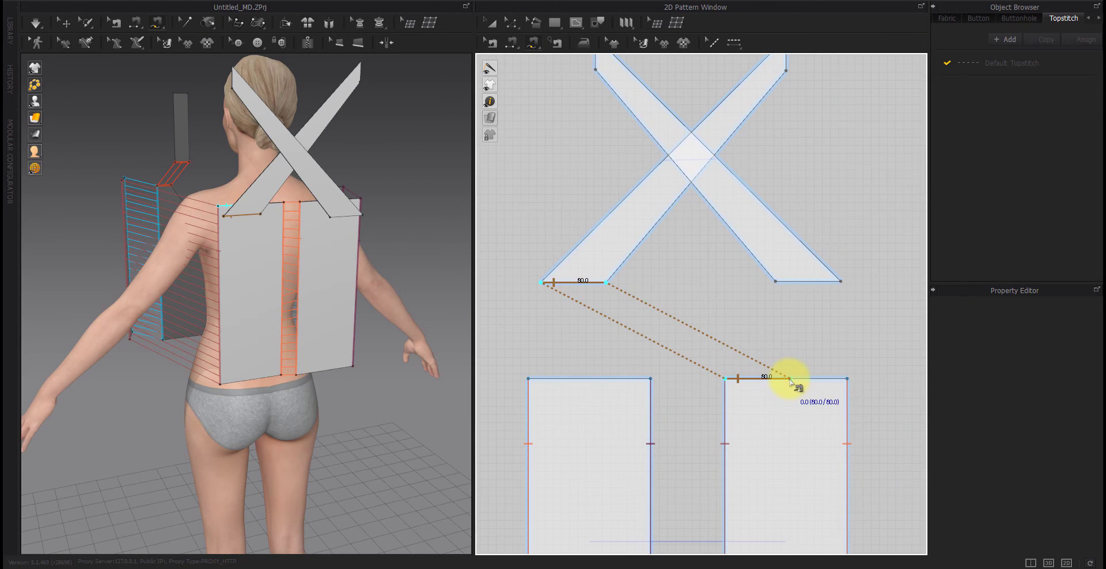
pyautogui.click(789, 379)
# Free-sew the right foot of the crossed straps in 2D to 80 mm of the left back panel's top edge, starting at its inner corner.
pyautogui.moveTo(216, 312)
pyautogui.mouseDown(button='right')
pyautogui.moveTo(235, 347)
pyautogui.moveTo(234, 305)
pyautogui.mouseUp(button='right')
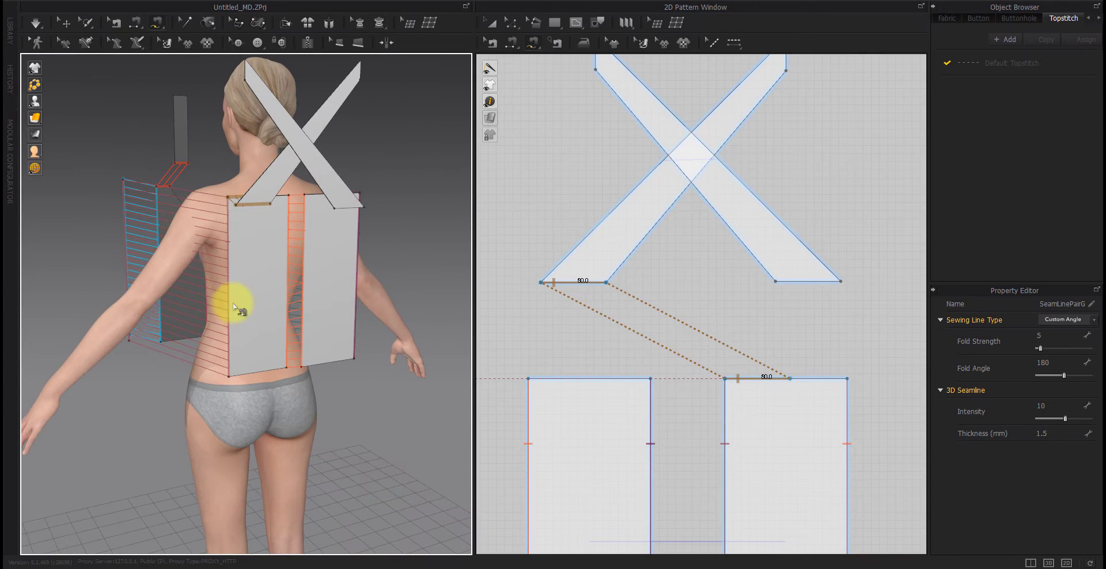
pyautogui.click(840, 281)
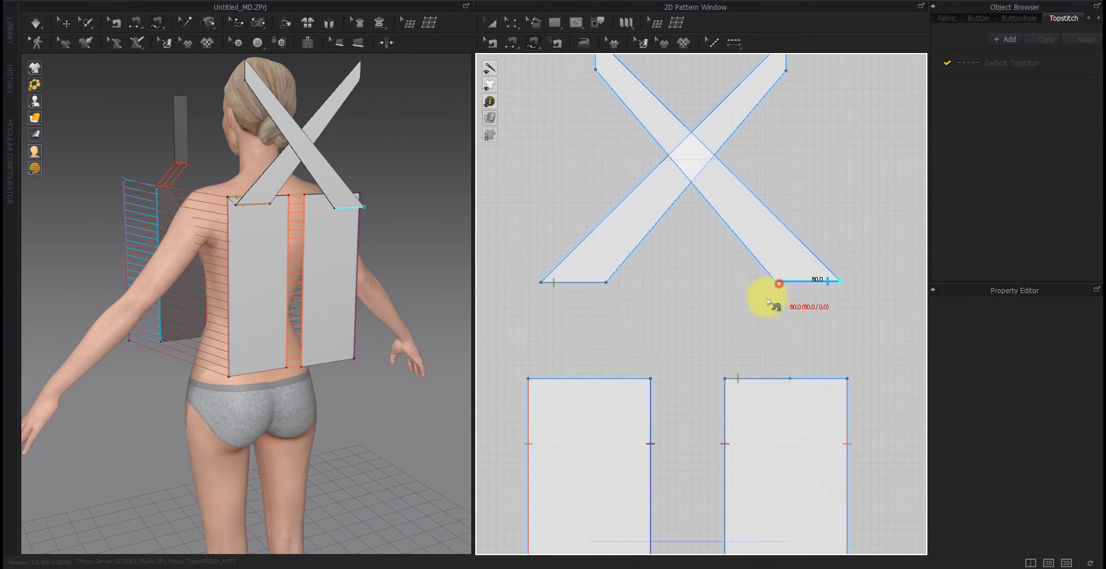
pyautogui.click(774, 285)
pyautogui.click(654, 377)
pyautogui.click(585, 378)
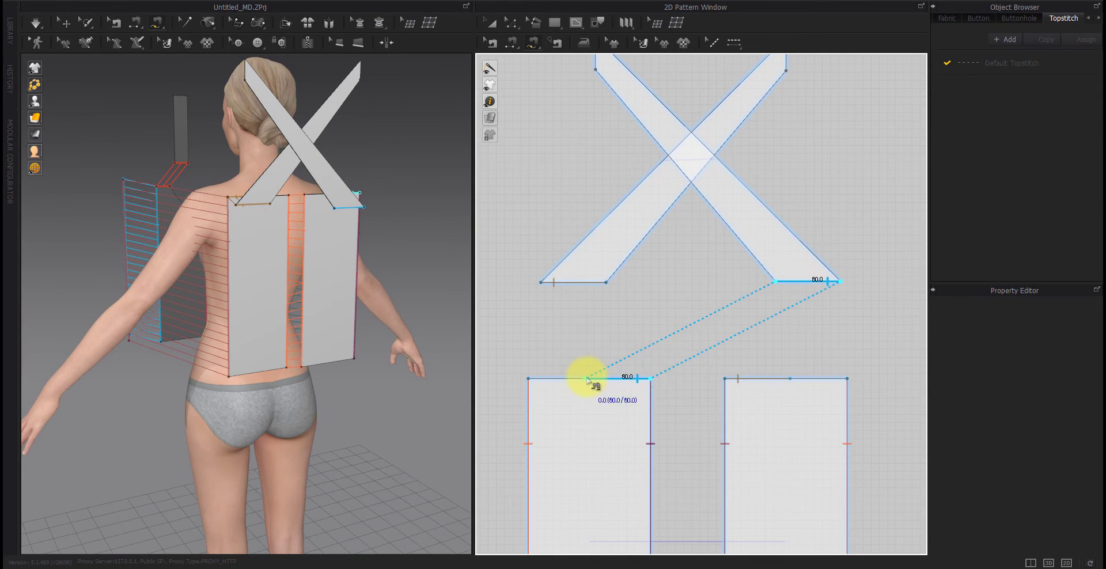
# Sew the top end of each front strap to the upper end of the back strap on the same side with segment sewing.
pyautogui.moveTo(387, 345); pyautogui.dragTo(435, 325, button='right')
pyautogui.moveTo(394, 293); pyautogui.dragTo(350, 366, button='middle')
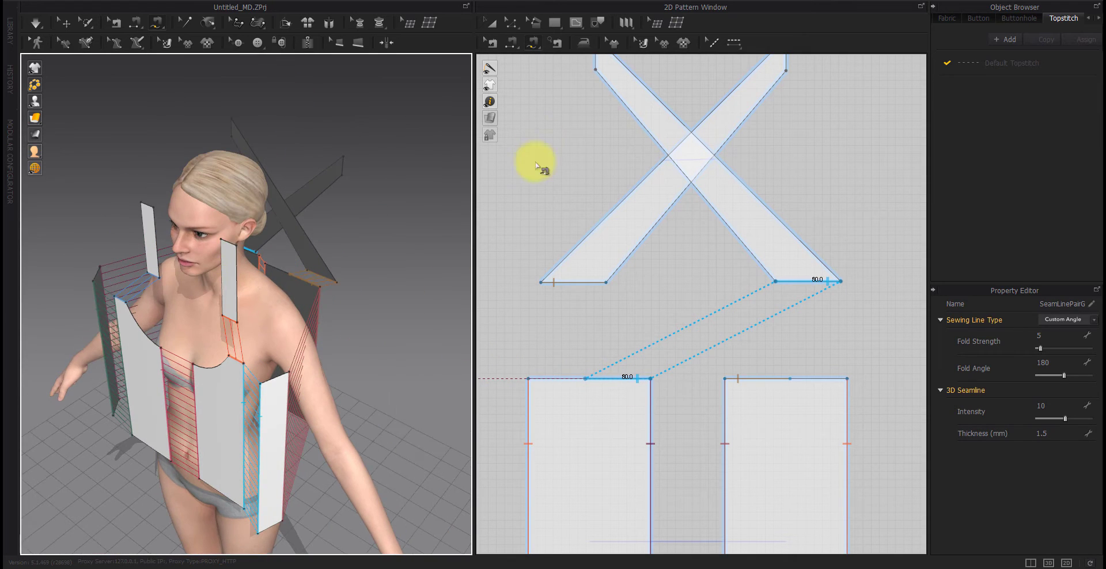
pyautogui.click(512, 42)
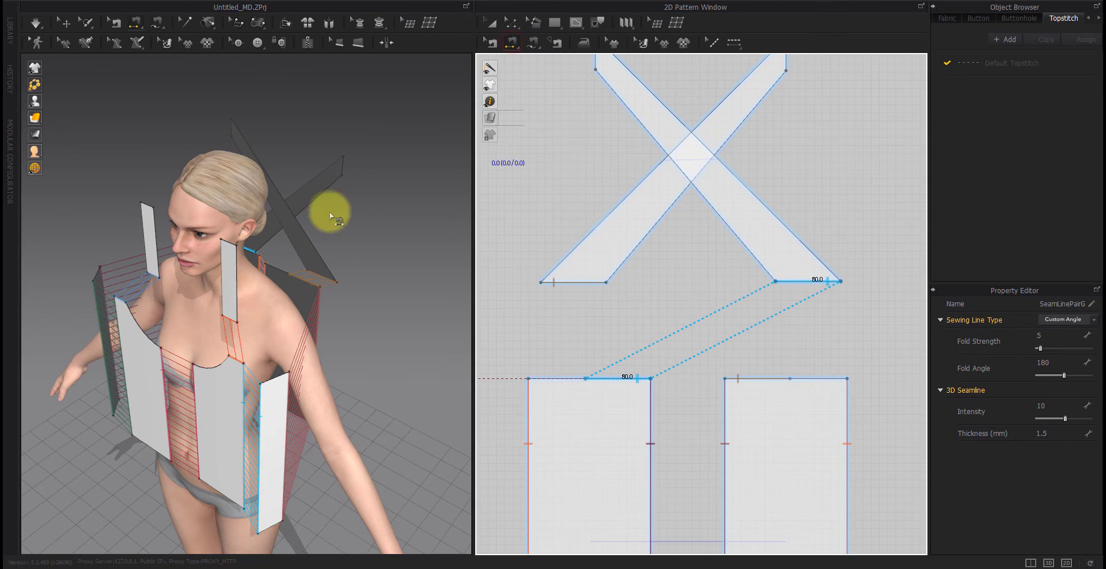
pyautogui.click(246, 248)
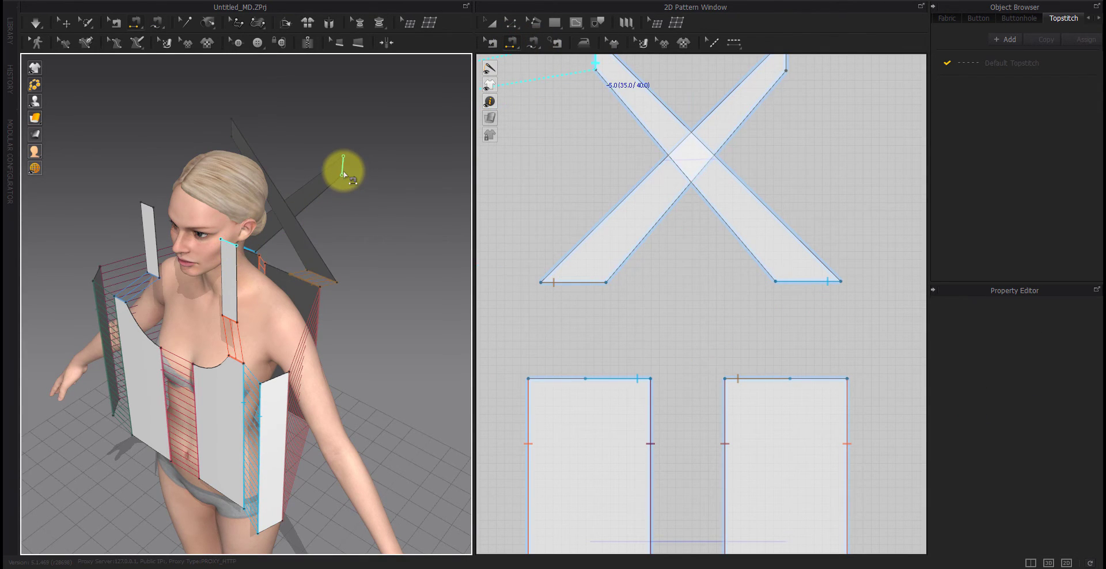
pyautogui.click(343, 170)
pyautogui.moveTo(280, 229); pyautogui.dragTo(362, 234, button='right')
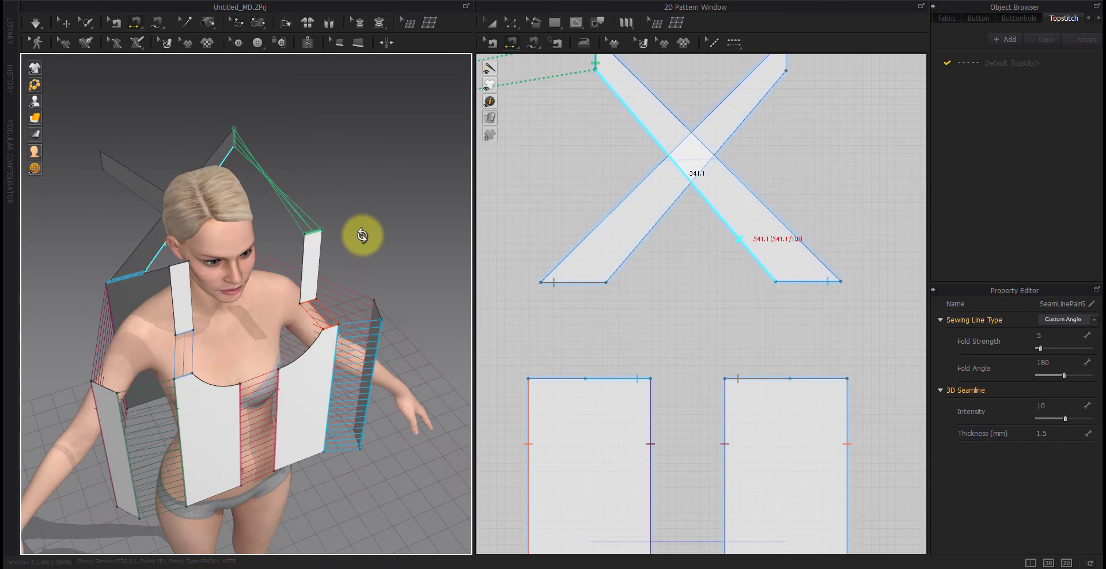
pyautogui.click(172, 265)
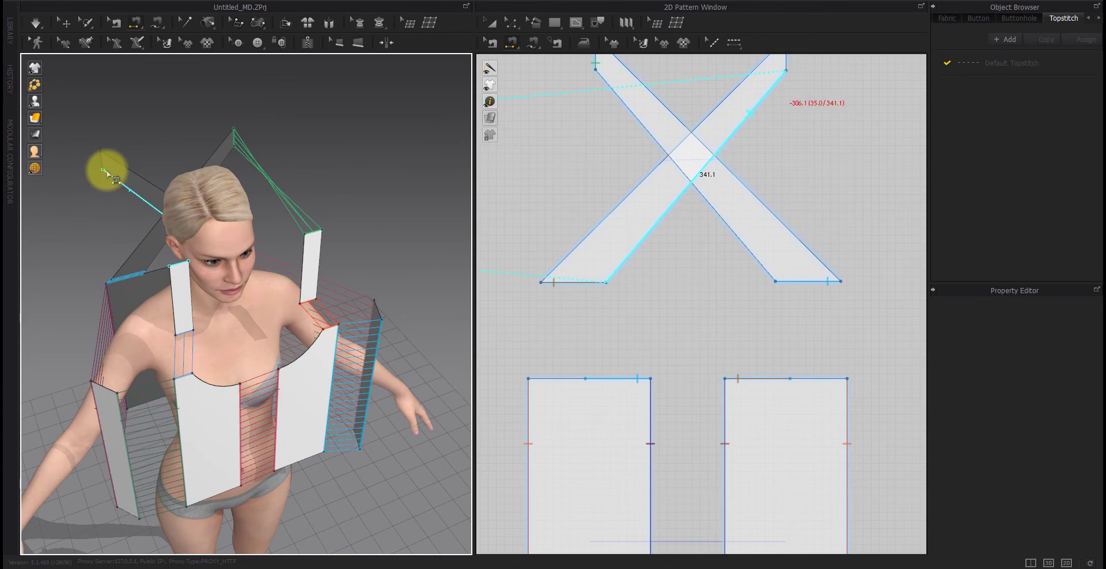
pyautogui.click(102, 163)
# Simulate the sewn top on the avatar to test its drape, and undo the simulation.
pyautogui.moveTo(90, 258); pyautogui.dragTo(28, 266, button='right')
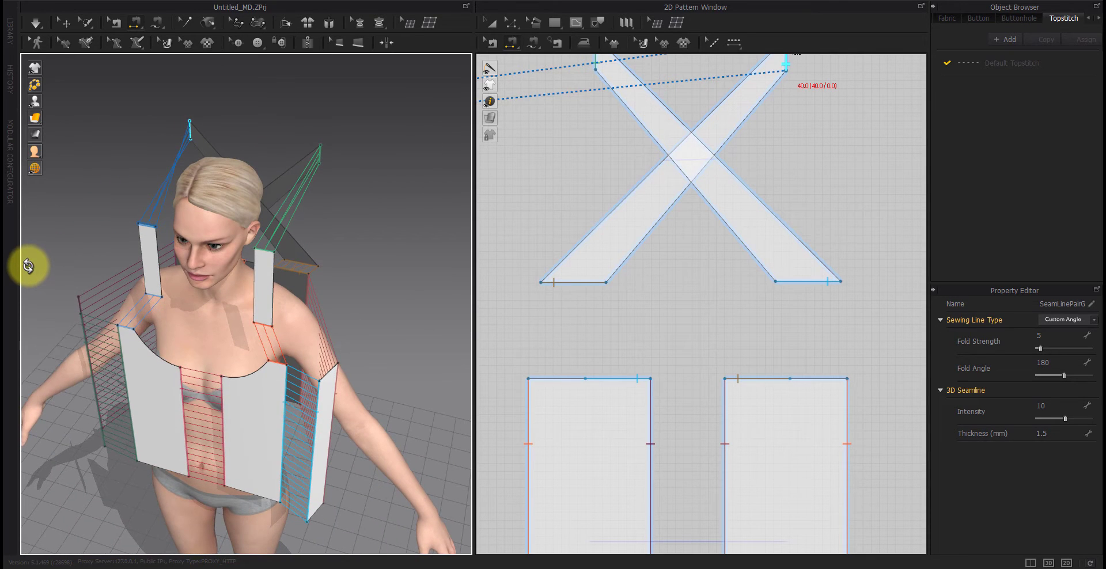
pyautogui.scroll(-5, 176, 280)
pyautogui.moveTo(183, 300); pyautogui.dragTo(176, 272, button='middle')
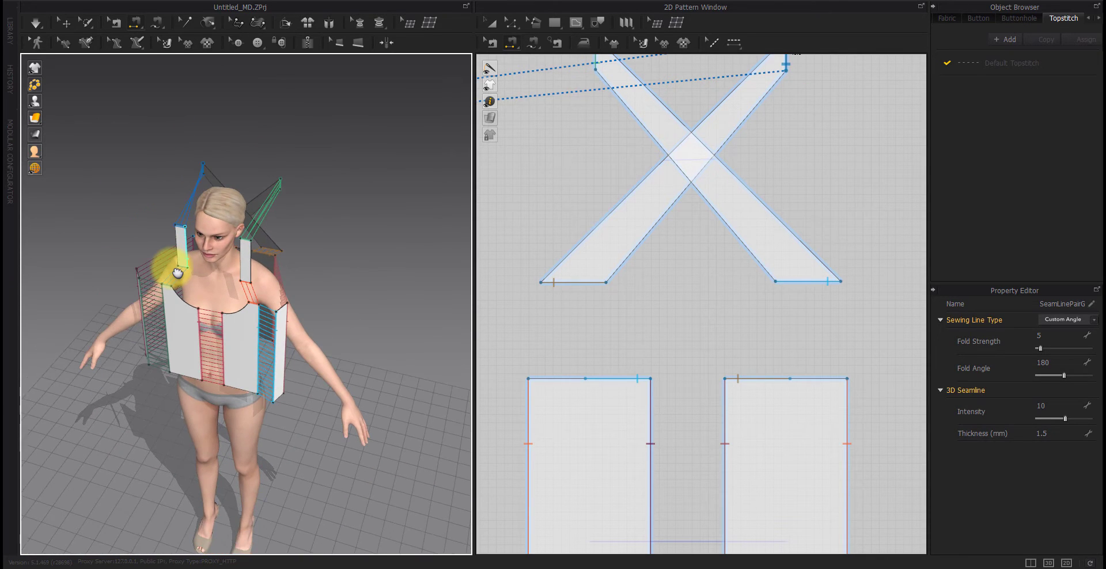
pyautogui.press('space')
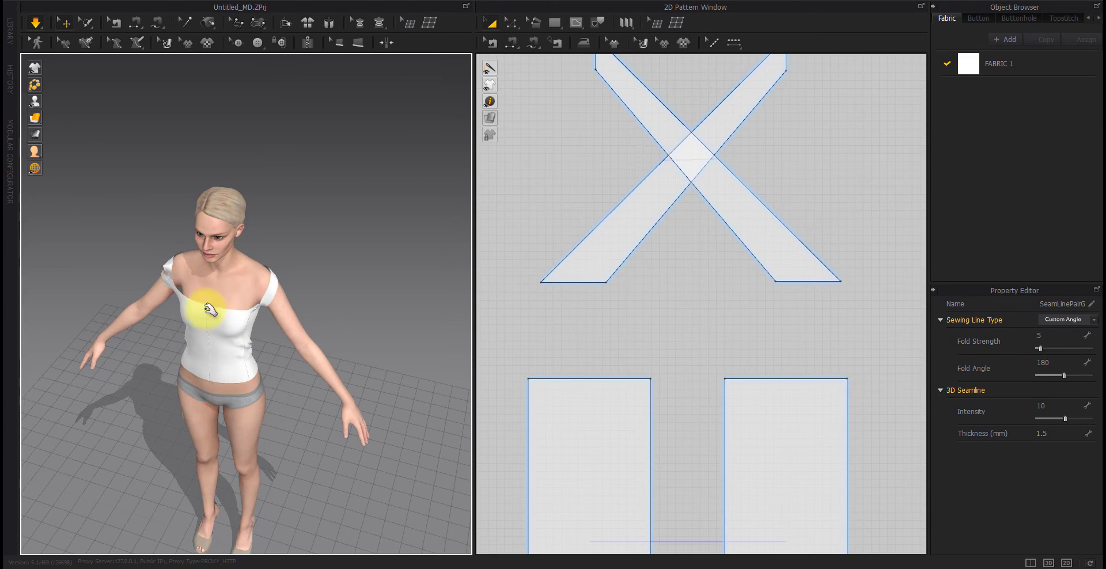
pyautogui.moveTo(350, 367); pyautogui.dragTo(317, 334, button='right')
pyautogui.hotkey('ctrl', 'z')
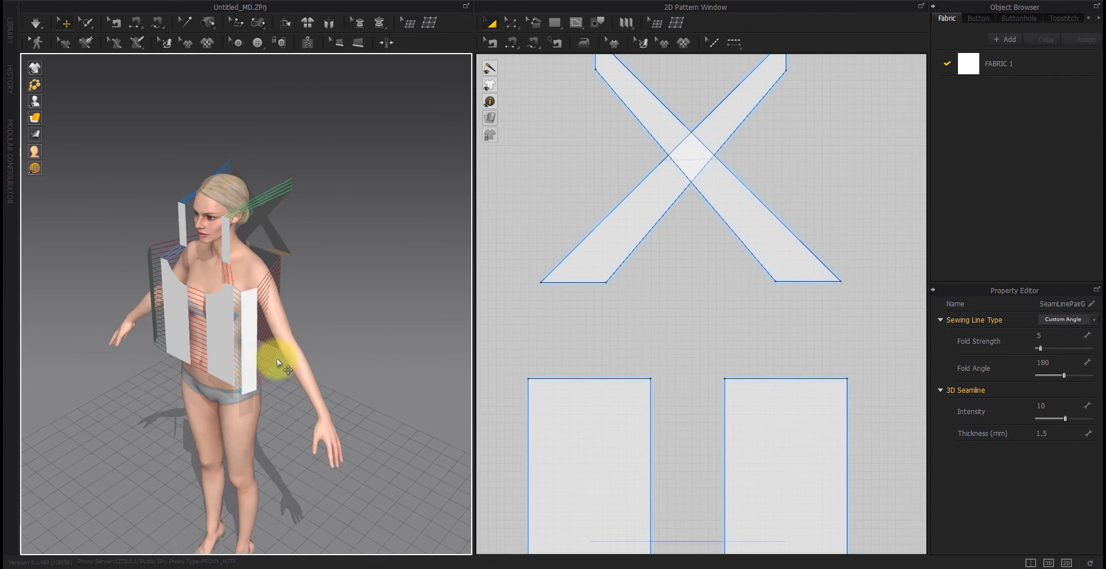
# Lower the avatar's right front side panel in 3D to torso level and bring it closer to the front panel.
pyautogui.moveTo(234, 345); pyautogui.dragTo(274, 333, button='right')
pyautogui.moveTo(274, 332); pyautogui.dragTo(188, 367)
pyautogui.moveTo(216, 352); pyautogui.dragTo(247, 340, button='right')
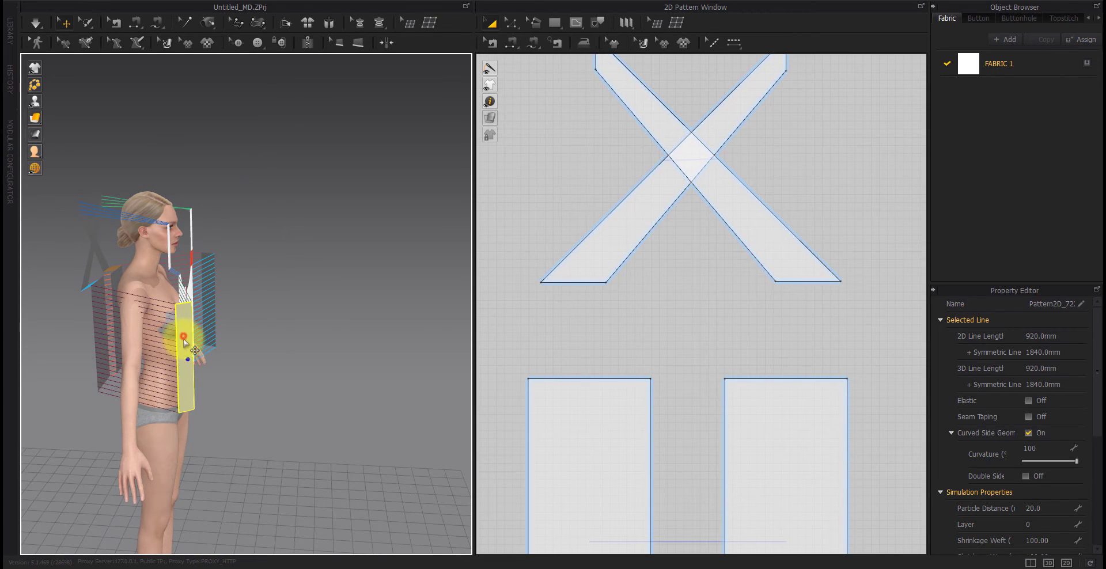
pyautogui.moveTo(184, 339); pyautogui.dragTo(185, 373)
pyautogui.moveTo(212, 382); pyautogui.dragTo(80, 366, button='right')
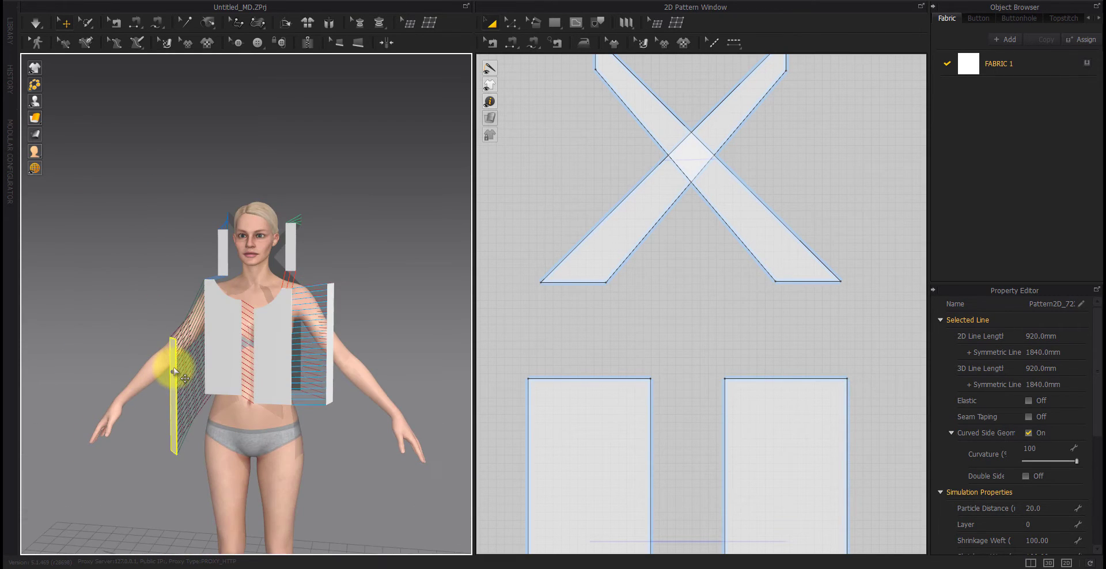
pyautogui.moveTo(175, 370); pyautogui.dragTo(223, 349)
# Lower both front panels and the left front side panel in 3D to match the right side panel on the torso.
pyautogui.moveTo(222, 355); pyautogui.dragTo(226, 377)
pyautogui.moveTo(267, 345); pyautogui.dragTo(267, 375)
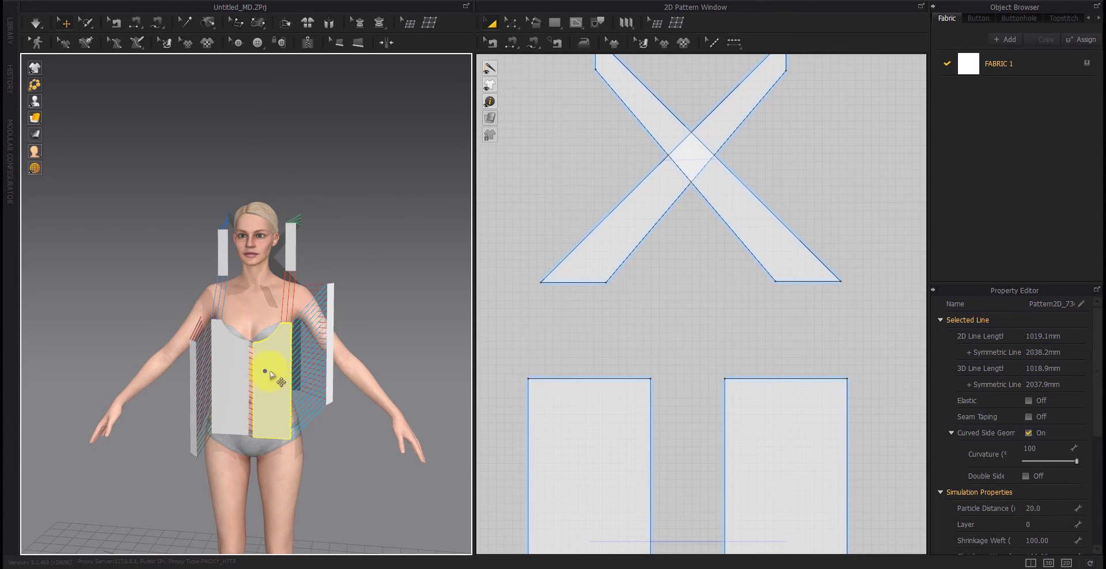
pyautogui.moveTo(354, 396); pyautogui.dragTo(276, 393, button='right')
pyautogui.moveTo(291, 317); pyautogui.dragTo(291, 358)
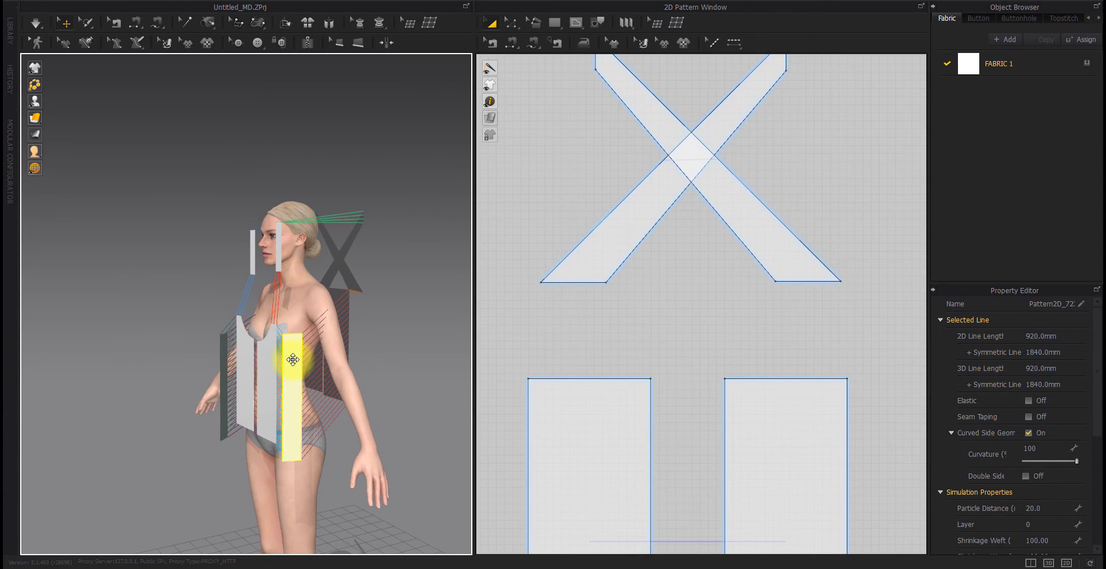
# Lower both back panels in 3D to sit behind the avatar's torso, level with each other.
pyautogui.moveTo(292, 358); pyautogui.dragTo(309, 340, button='right')
pyautogui.click(315, 399)
pyautogui.moveTo(315, 399); pyautogui.dragTo(299, 389)
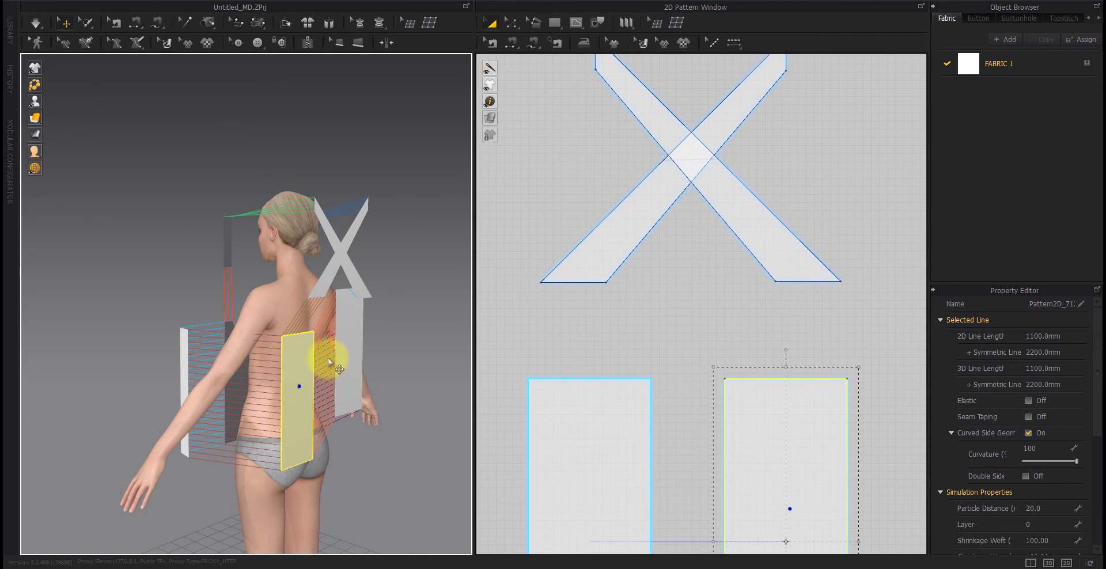
pyautogui.moveTo(346, 330); pyautogui.dragTo(328, 381)
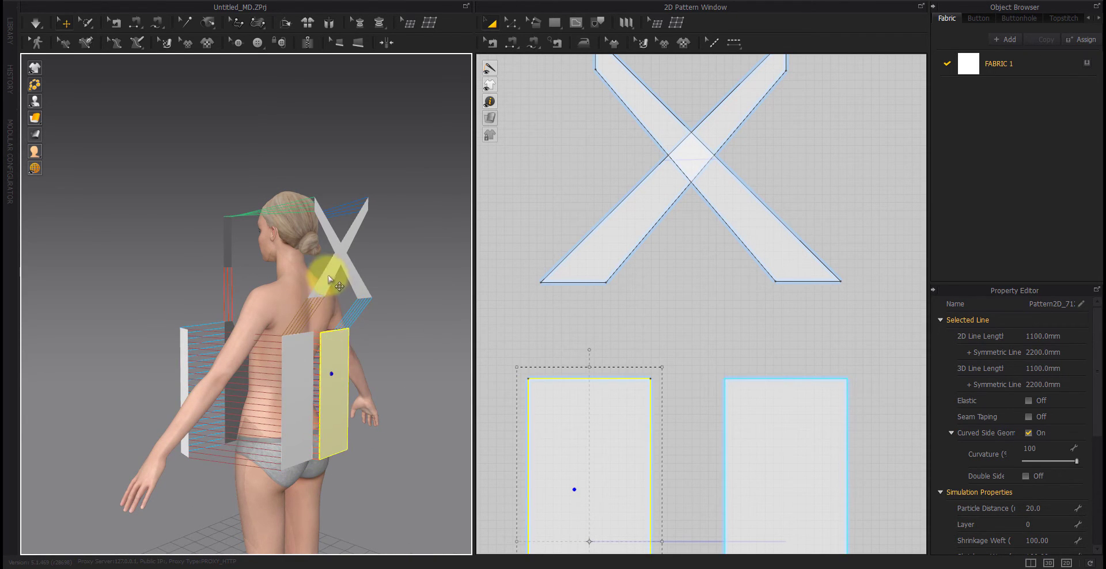
# Lower both crossed back straps in 3D until their feet meet the top edges of the back panels.
pyautogui.click(318, 300)
pyautogui.moveTo(313, 308); pyautogui.dragTo(357, 302, button='right')
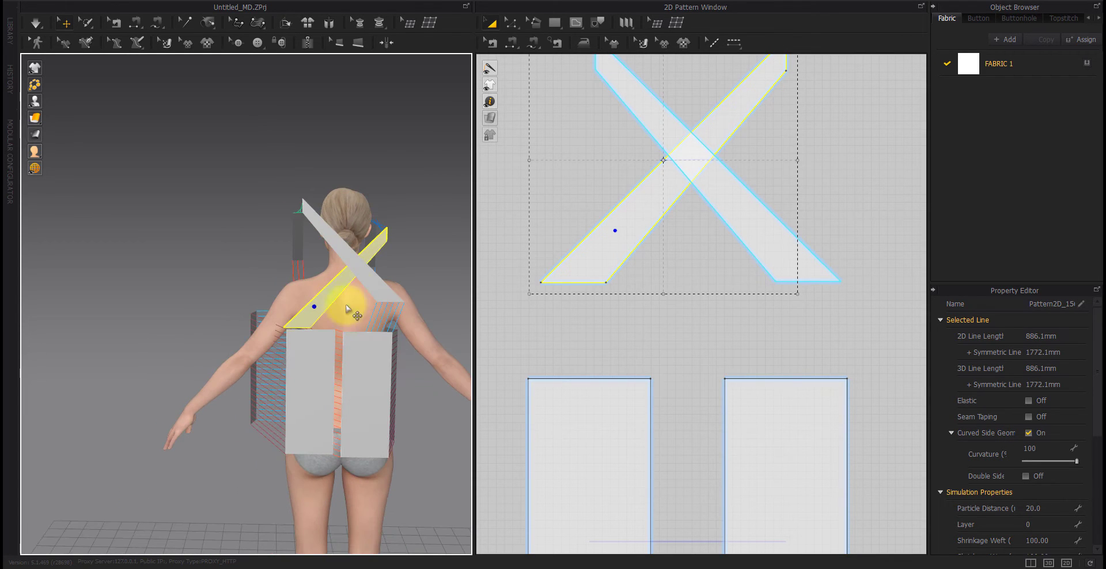
pyautogui.click(365, 315)
pyautogui.moveTo(366, 316); pyautogui.dragTo(390, 358)
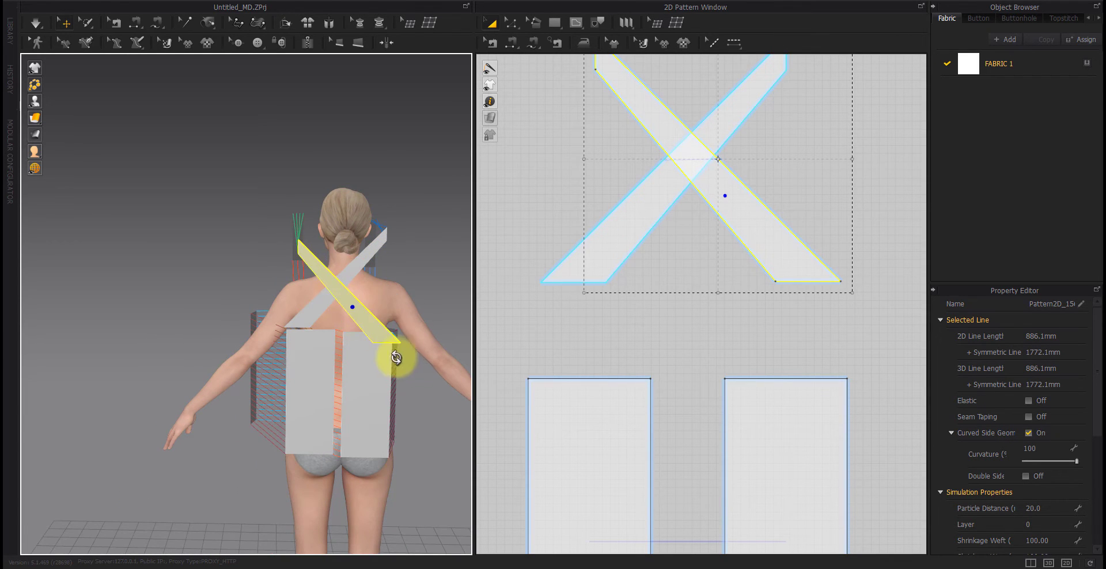
# Lower both front straps in 3D toward the shoulders and shift one crossed back strap slightly down to line up.
pyautogui.moveTo(390, 357); pyautogui.dragTo(299, 267, button='right')
pyautogui.moveTo(305, 256); pyautogui.dragTo(308, 300)
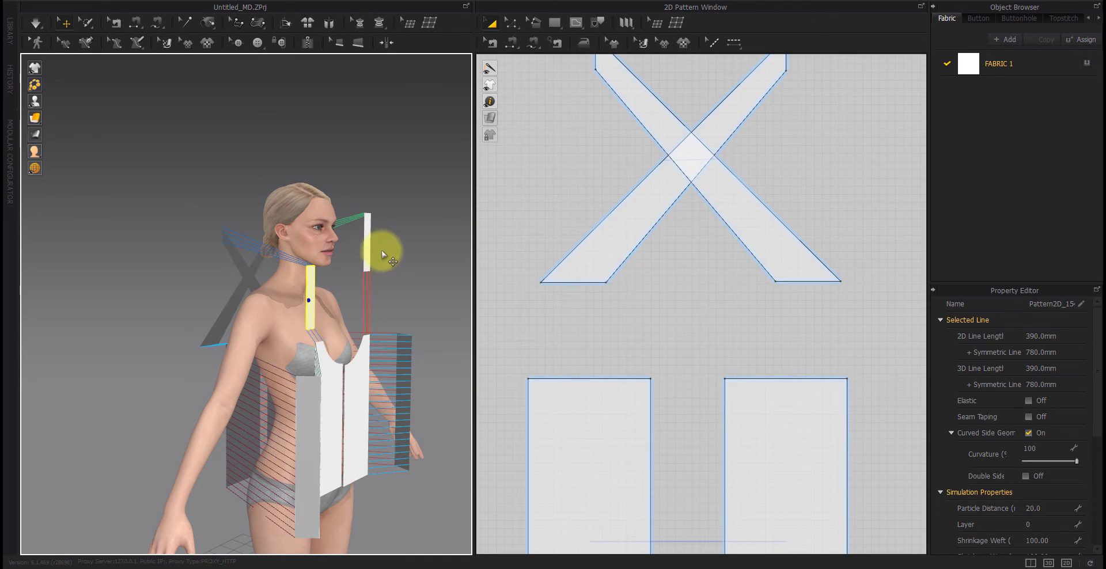
pyautogui.moveTo(369, 262); pyautogui.dragTo(371, 300)
pyautogui.moveTo(235, 321); pyautogui.dragTo(296, 321, button='right')
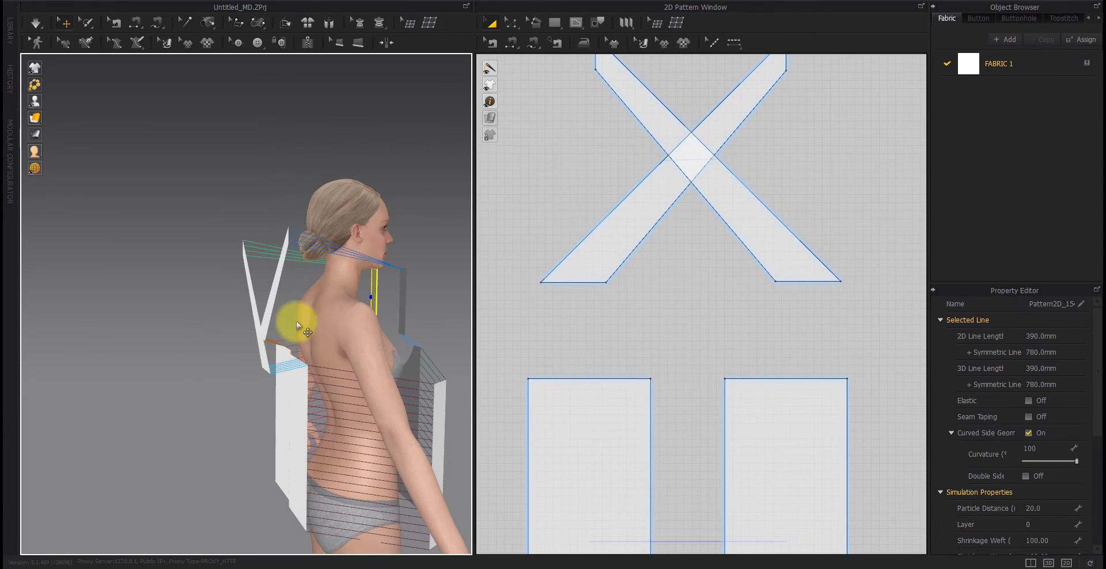
pyautogui.moveTo(275, 299); pyautogui.dragTo(276, 316)
# Simulate the garment and try to pull the fallen back straps up onto the avatar's shoulders.
pyautogui.press('space')
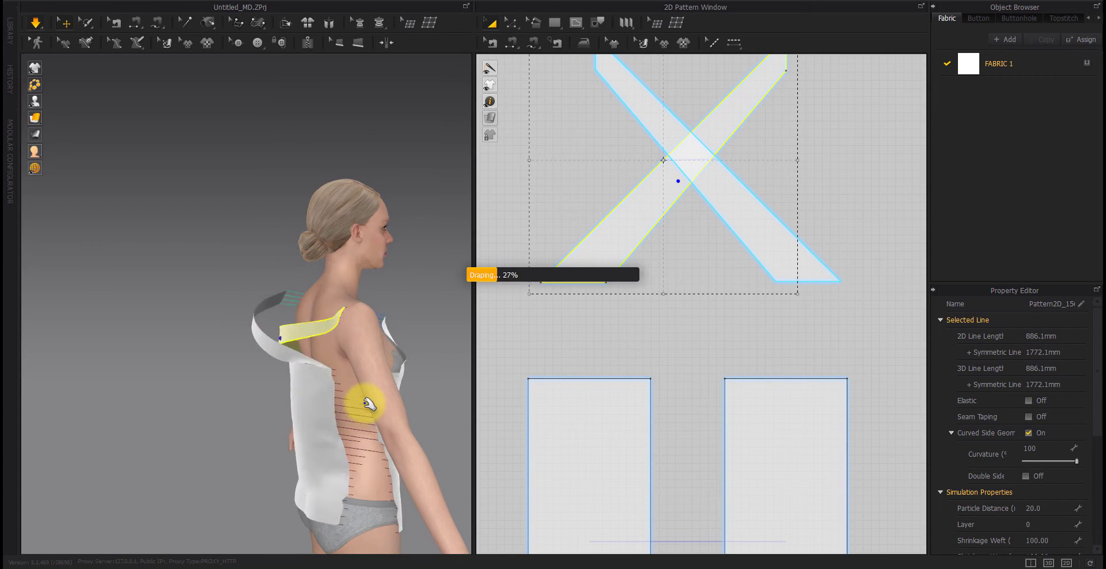
pyautogui.moveTo(375, 342); pyautogui.dragTo(410, 387)
pyautogui.moveTo(409, 388); pyautogui.dragTo(417, 411, button='right')
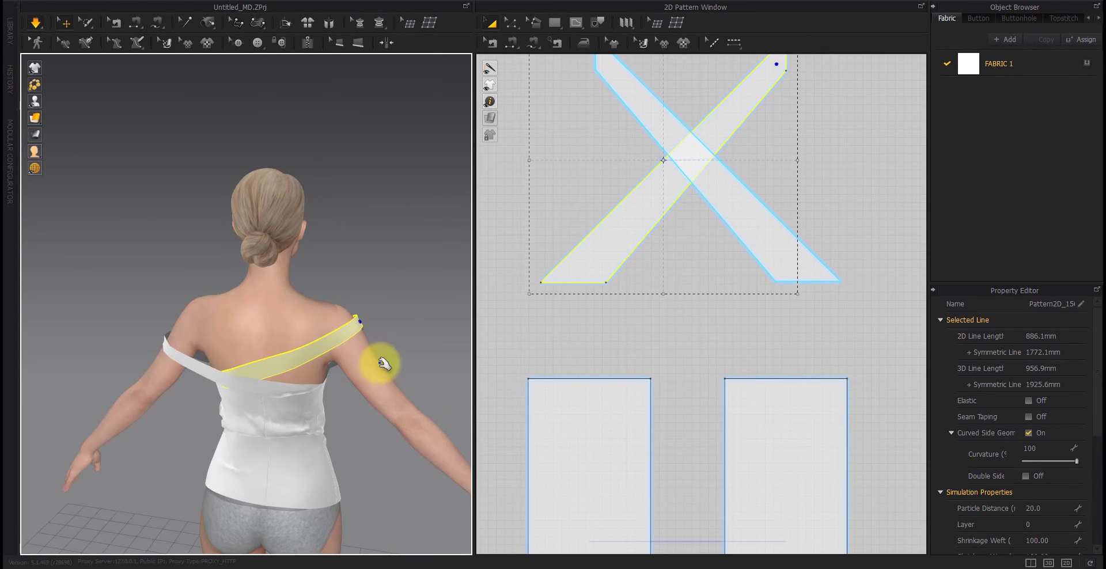
pyautogui.moveTo(165, 345); pyautogui.dragTo(320, 301)
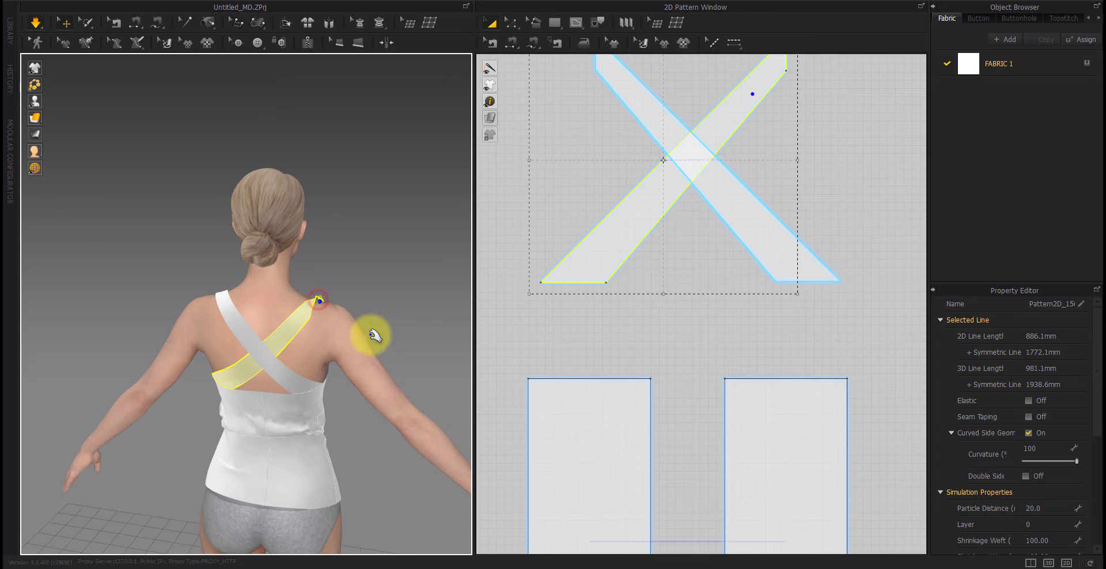
pyautogui.moveTo(394, 344); pyautogui.dragTo(212, 366, button='right')
pyautogui.moveTo(333, 307); pyautogui.dragTo(344, 277)
pyautogui.moveTo(316, 327); pyautogui.dragTo(494, 310, button='right')
pyautogui.moveTo(319, 281); pyautogui.dragTo(296, 308)
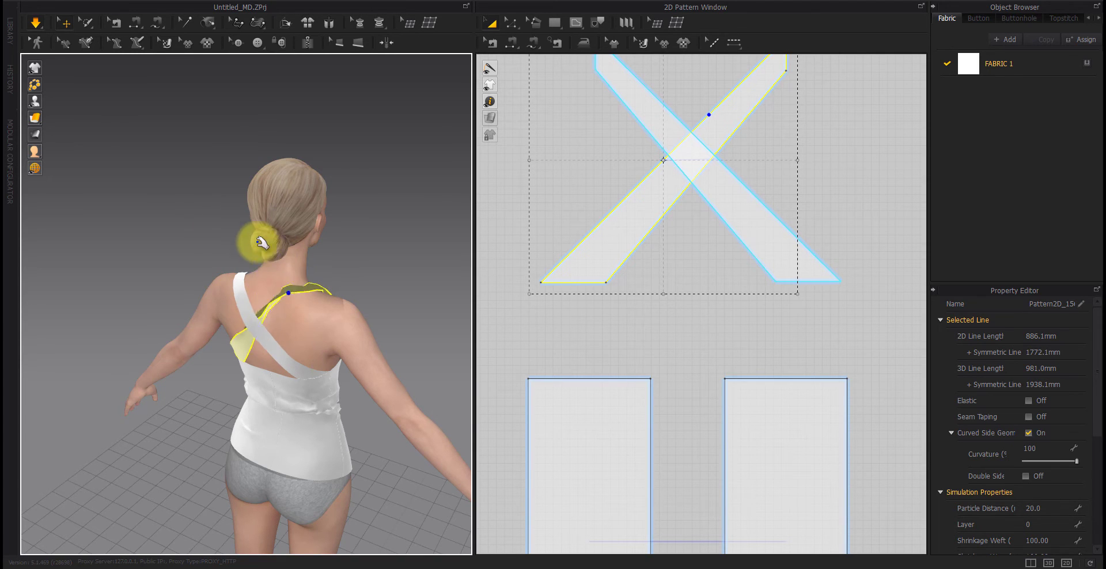
# Try to pull the right strap into place from the front, and undo the simulation back to the arranged panels.
pyautogui.moveTo(321, 334); pyautogui.dragTo(266, 316, button='right')
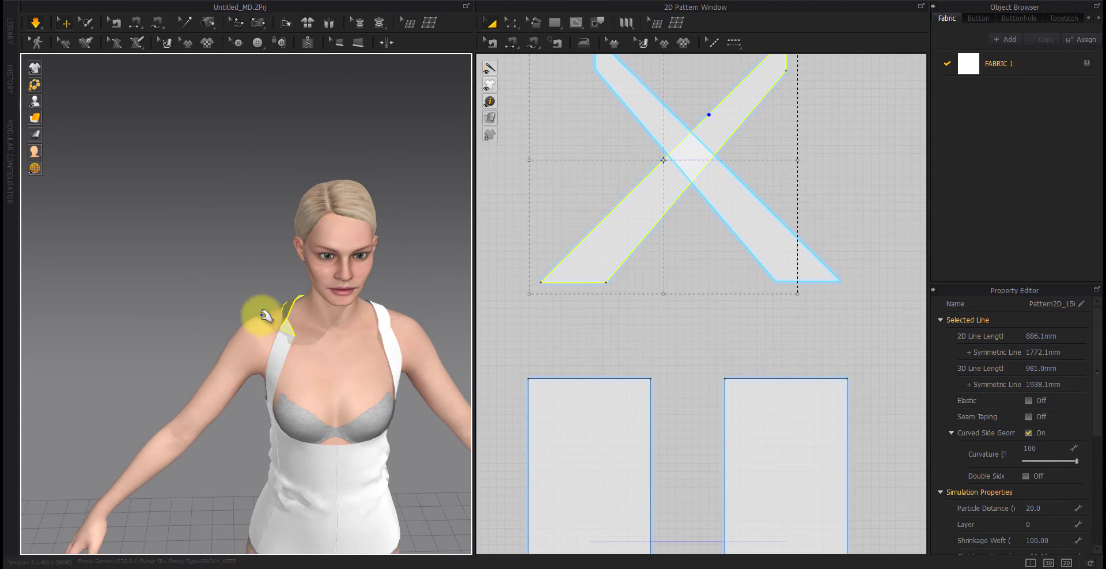
pyautogui.moveTo(288, 316); pyautogui.dragTo(191, 323)
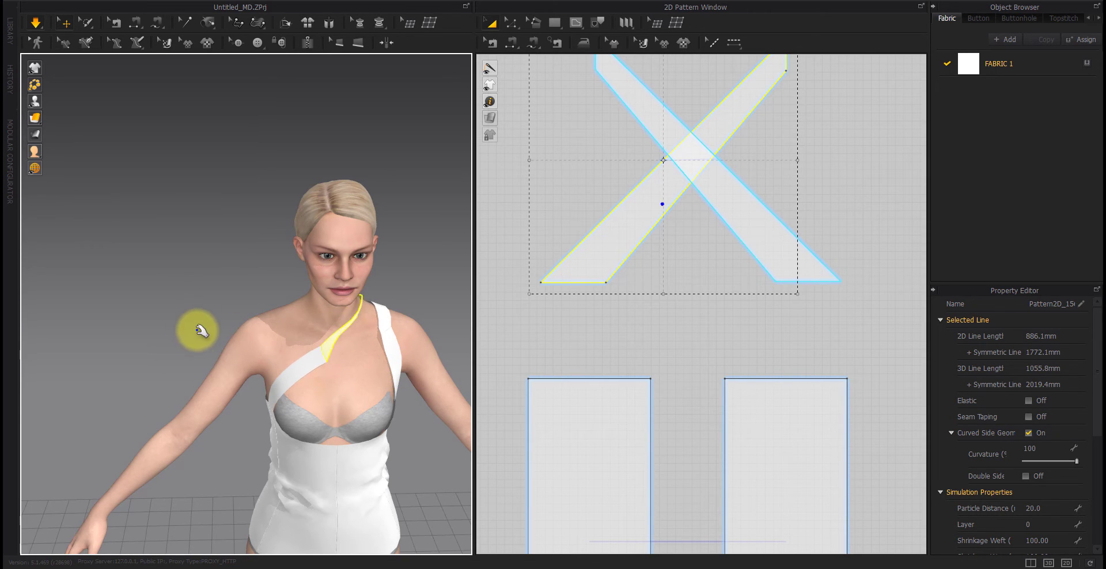
pyautogui.moveTo(199, 354); pyautogui.dragTo(386, 352, button='right')
pyautogui.moveTo(364, 356); pyautogui.dragTo(390, 360)
pyautogui.moveTo(385, 357); pyautogui.dragTo(247, 333, button='middle')
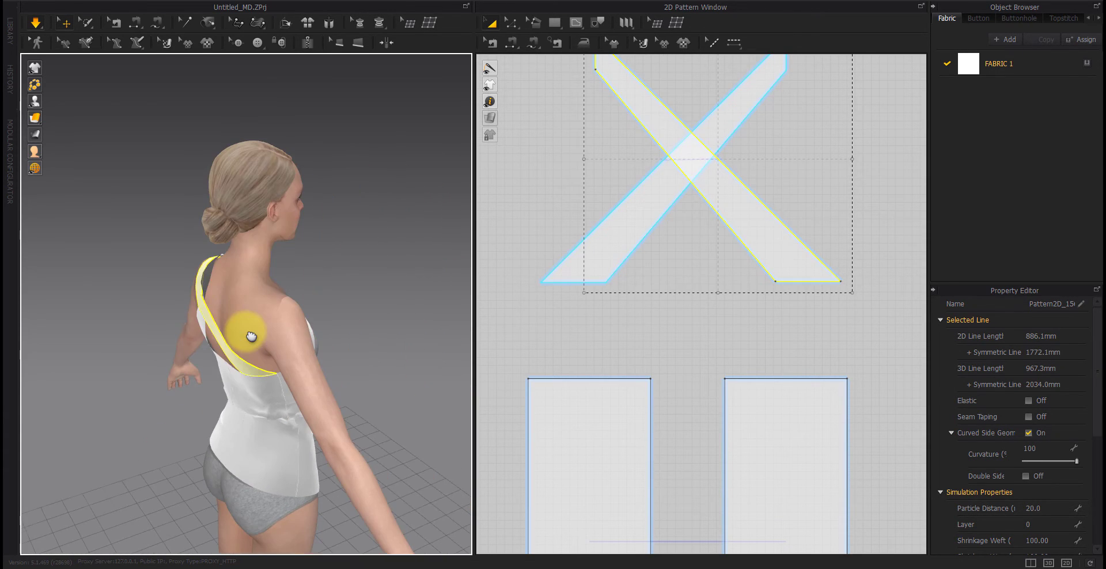
pyautogui.hotkey('ctrl', 'z')
pyautogui.hotkey('ctrl', 'z')
# Simulate the garment again and pull the strap on the avatar's left side up onto the shoulder.
pyautogui.moveTo(252, 336); pyautogui.dragTo(289, 338, button='right')
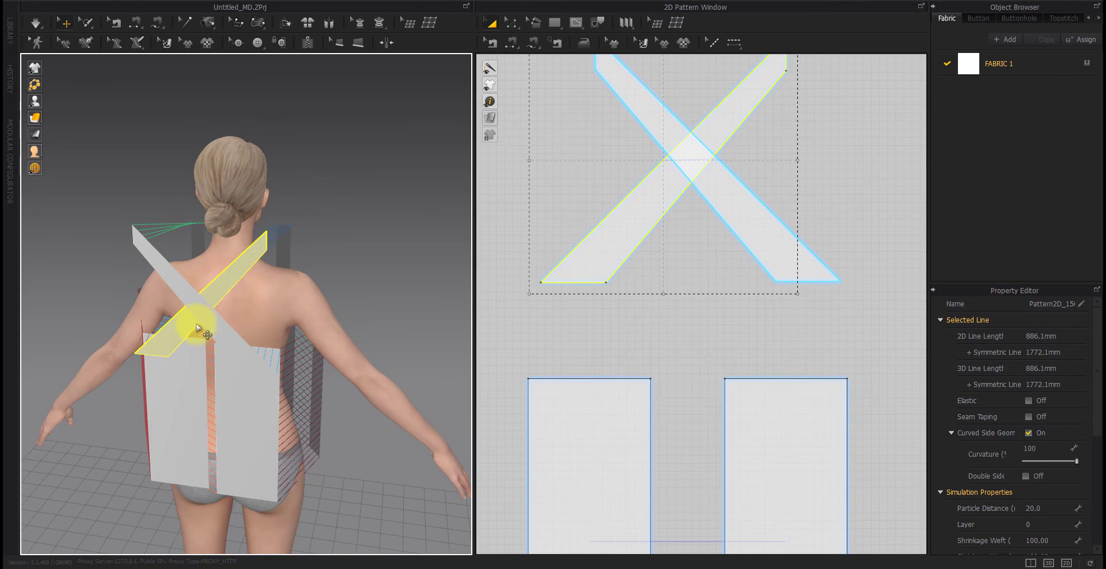
pyautogui.click(203, 314)
pyautogui.press('space')
pyautogui.moveTo(206, 318); pyautogui.dragTo(186, 258)
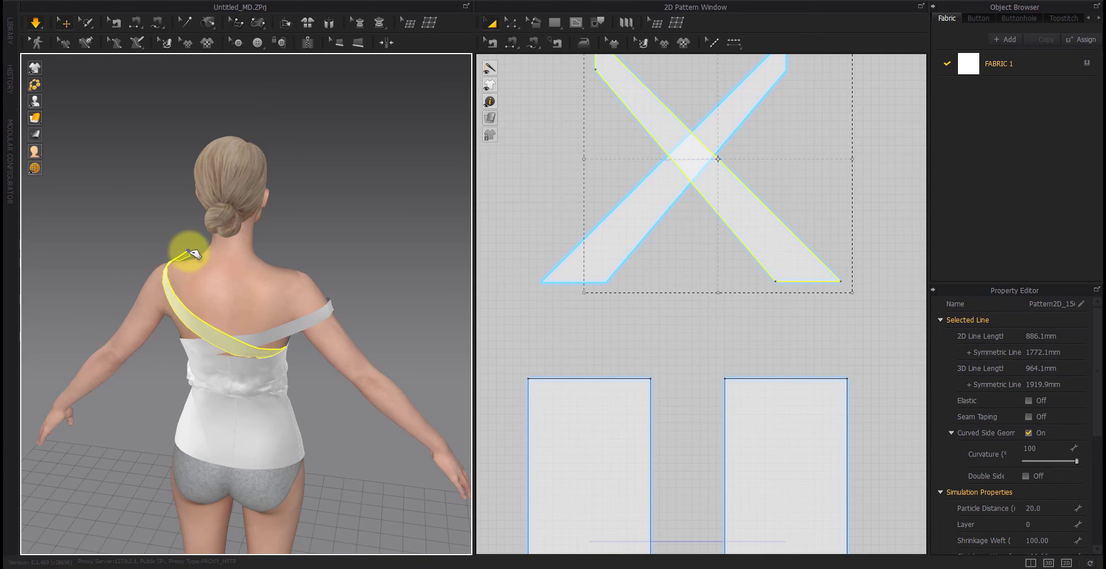
# Pull the strap on the avatar's right side up over the shoulder during the simulation and smooth it at the front.
pyautogui.moveTo(248, 315); pyautogui.dragTo(166, 333, button='right')
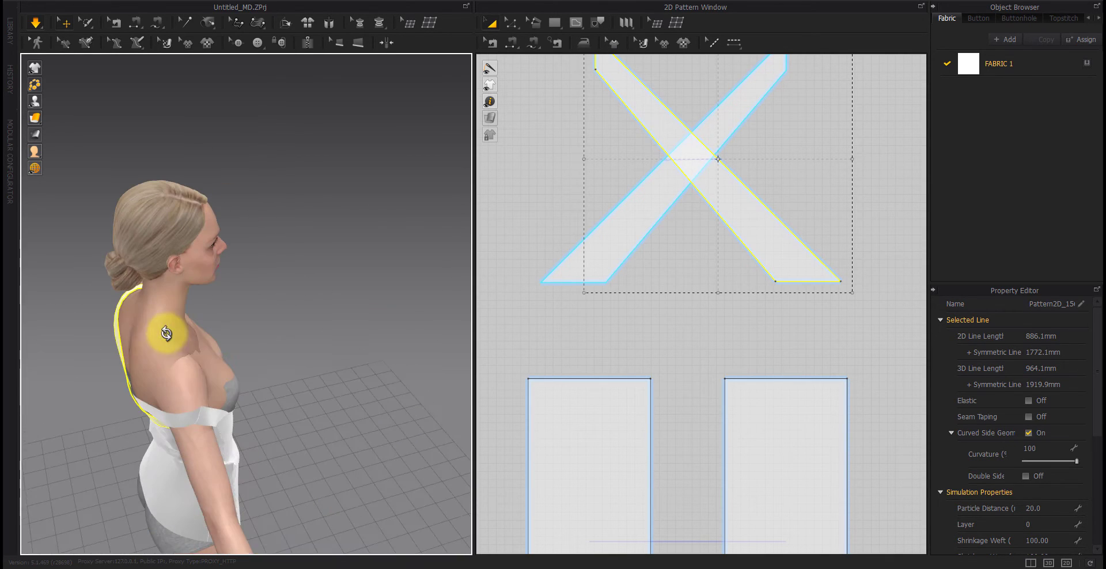
pyautogui.click(205, 410)
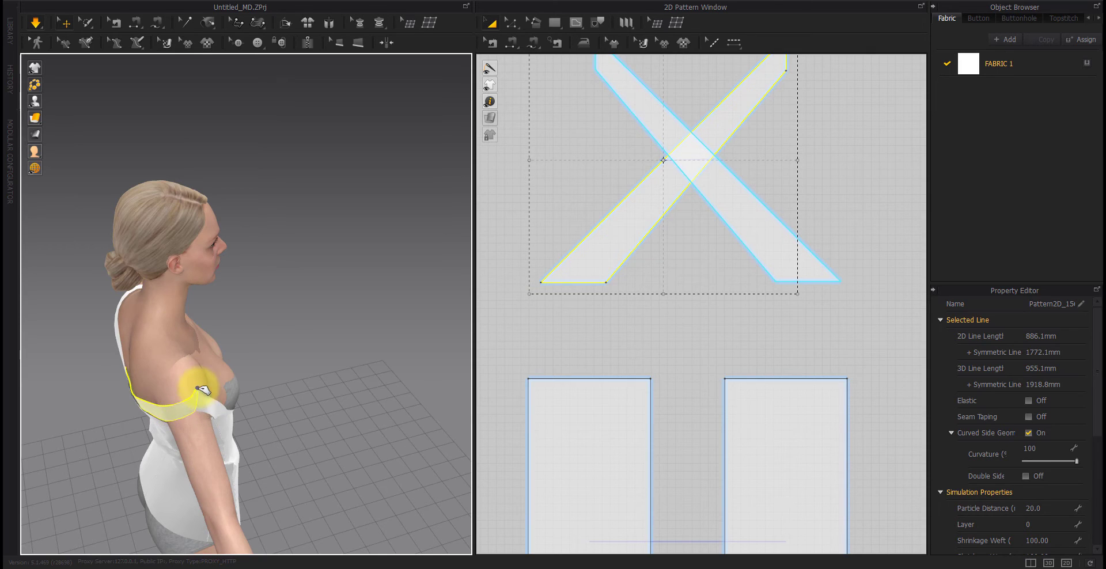
pyautogui.moveTo(201, 389)
pyautogui.mouseDown()
pyautogui.moveTo(197, 322)
pyautogui.moveTo(188, 320)
pyautogui.moveTo(211, 378)
pyautogui.mouseUp()
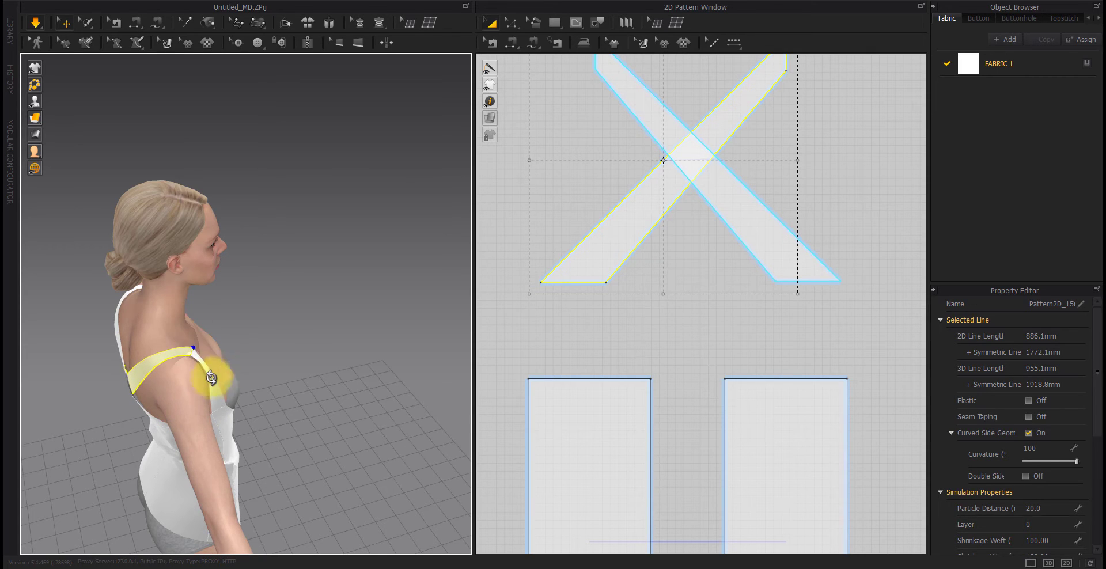
pyautogui.moveTo(211, 378); pyautogui.dragTo(180, 365, button='right')
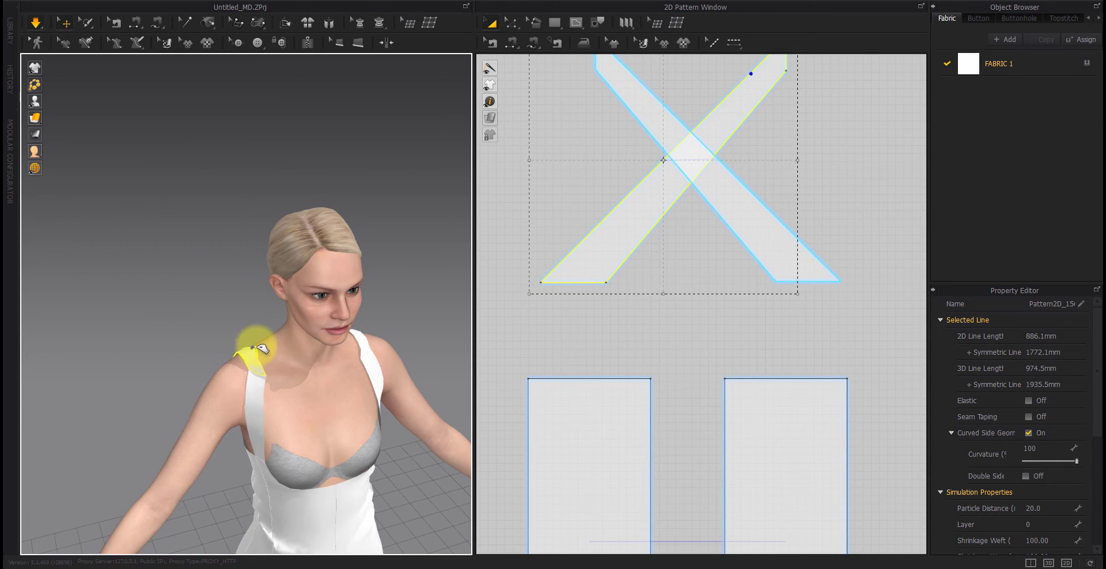
pyautogui.moveTo(259, 348); pyautogui.dragTo(266, 353)
# Tug the right front panel during the simulation until the top covers the bust and sits evenly on the torso.
pyautogui.moveTo(311, 448); pyautogui.dragTo(296, 408, button='right')
pyautogui.click(255, 422)
pyautogui.moveTo(259, 393)
pyautogui.mouseDown()
pyautogui.moveTo(260, 315)
pyautogui.moveTo(279, 267)
pyautogui.moveTo(262, 412)
pyautogui.mouseUp()
pyautogui.moveTo(249, 494); pyautogui.dragTo(222, 461)
pyautogui.moveTo(222, 461)
pyautogui.mouseDown(button='right')
pyautogui.moveTo(277, 451)
pyautogui.moveTo(454, 456)
pyautogui.moveTo(223, 461)
pyautogui.mouseUp(button='right')
# Shift the 35 mm top edge of the front panel inward toward the centre in 2D, slanting its outer side.
pyautogui.scroll(-5, 584, 389)
pyautogui.scroll(-3, 584, 389)
pyautogui.moveTo(582, 394); pyautogui.dragTo(798, 355, button='middle')
pyautogui.scroll(6, 681, 359)
pyautogui.moveTo(641, 377); pyautogui.dragTo(696, 374, button='middle')
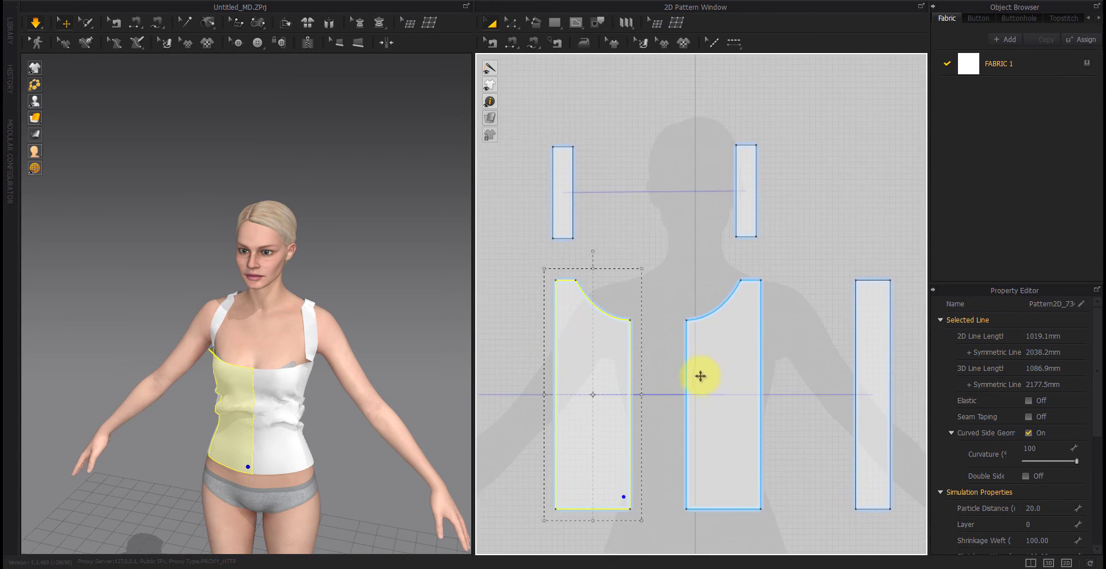
pyautogui.scroll(-3, 697, 386)
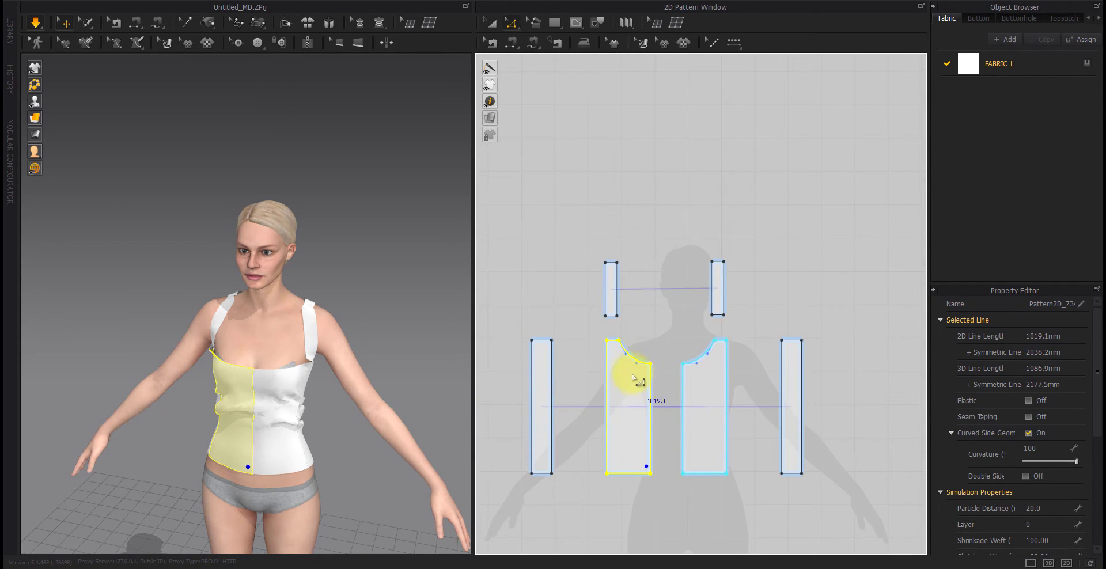
pyautogui.click(614, 342)
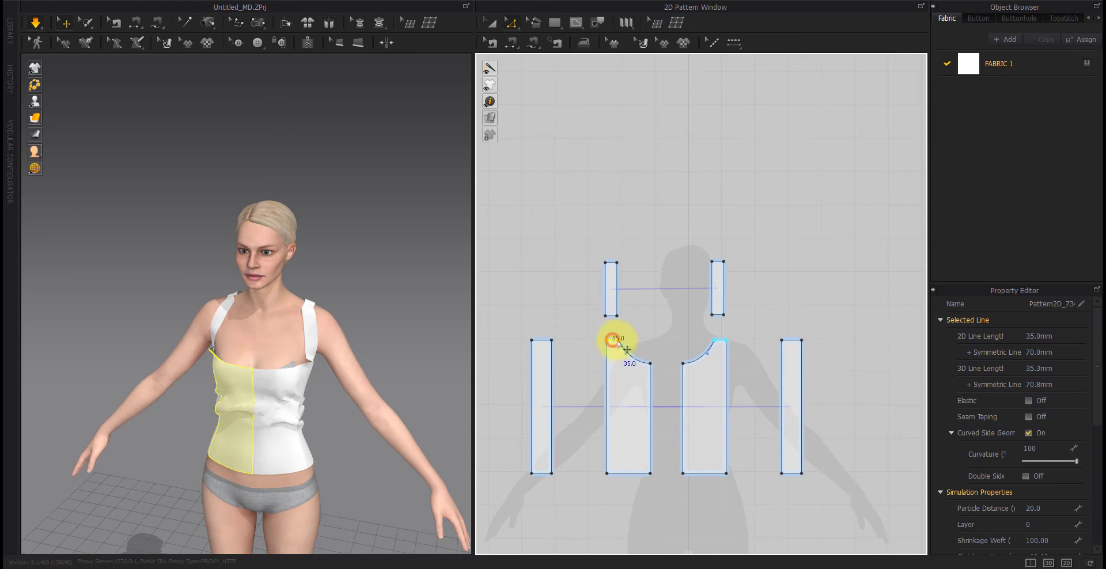
pyautogui.moveTo(618, 344); pyautogui.dragTo(626, 341)
pyautogui.keyDown('shift'); pyautogui.moveTo(626, 397); pyautogui.dragTo(625, 441); pyautogui.keyUp('shift')
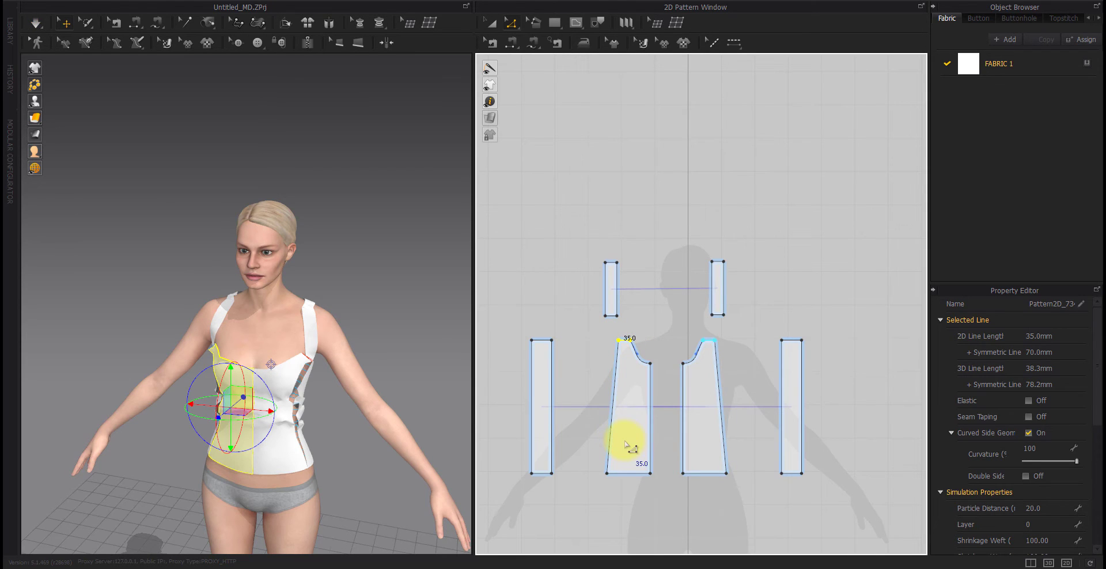
# Try to reshape the front panel's neckline curve to a shallower curve about 96 mm long.
pyautogui.scroll(4, 644, 407)
pyautogui.moveTo(697, 355); pyautogui.dragTo(676, 373, button='middle')
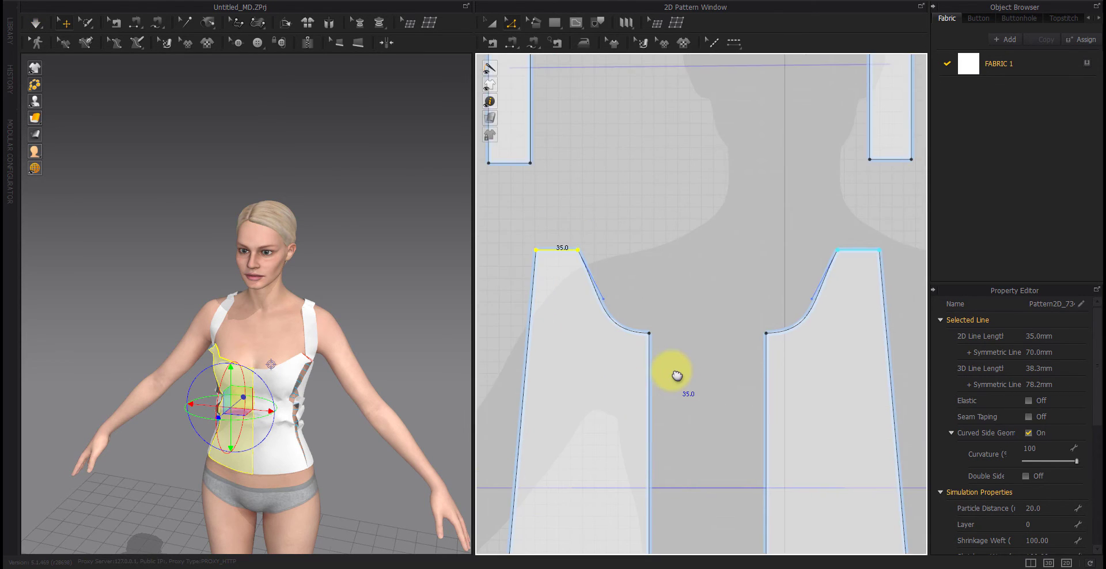
pyautogui.click(607, 314)
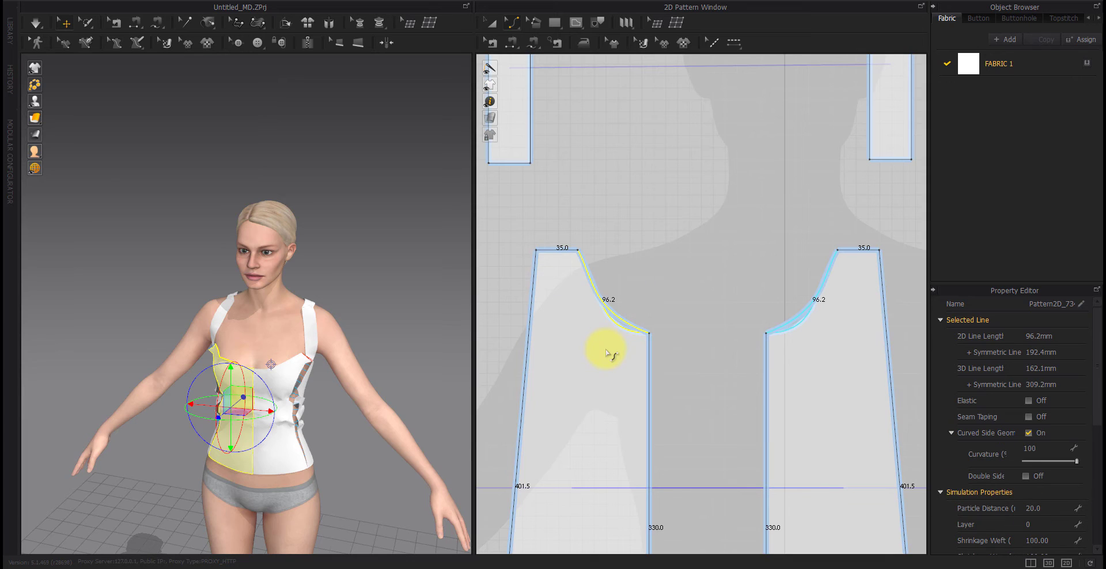
pyautogui.moveTo(606, 353); pyautogui.dragTo(609, 345)
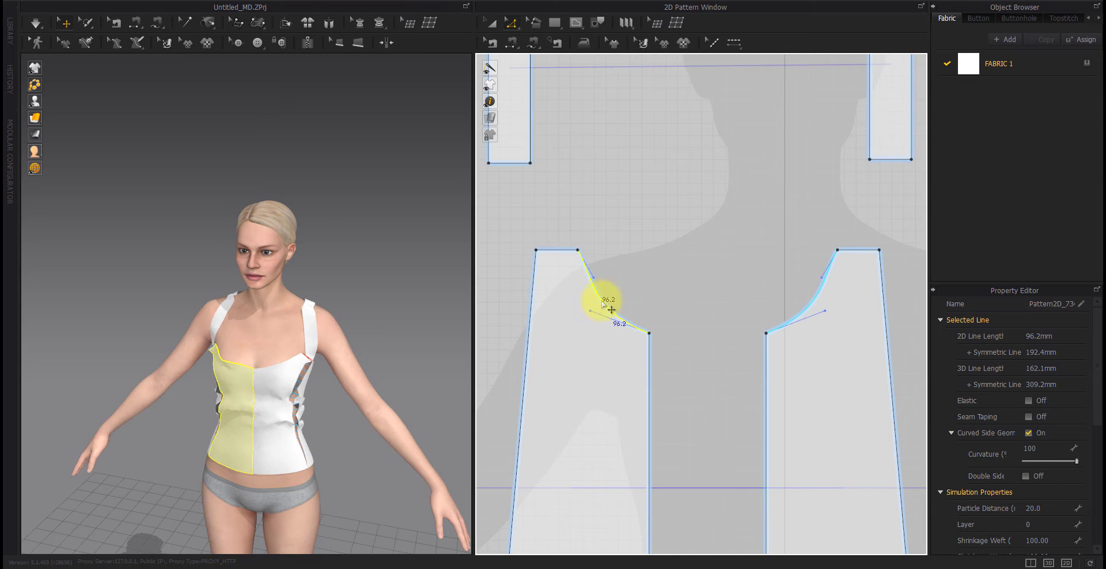
# Delete all curve points from the front panel's neckline and bend it into a shallow curve about 93 mm long.
pyautogui.rightClick(602, 302)
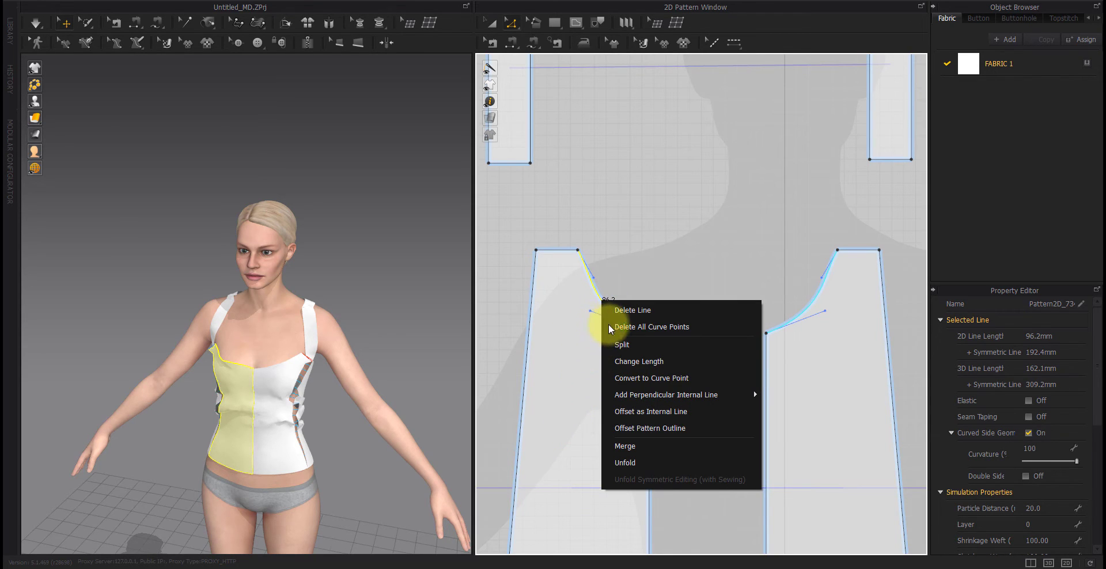
pyautogui.click(633, 327)
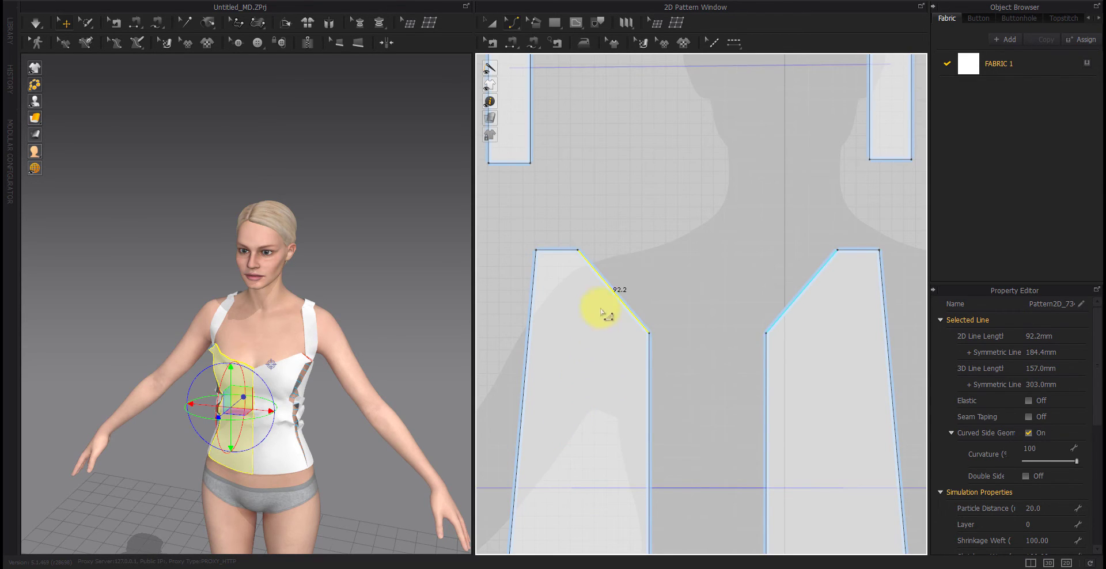
pyautogui.moveTo(612, 293); pyautogui.dragTo(608, 297)
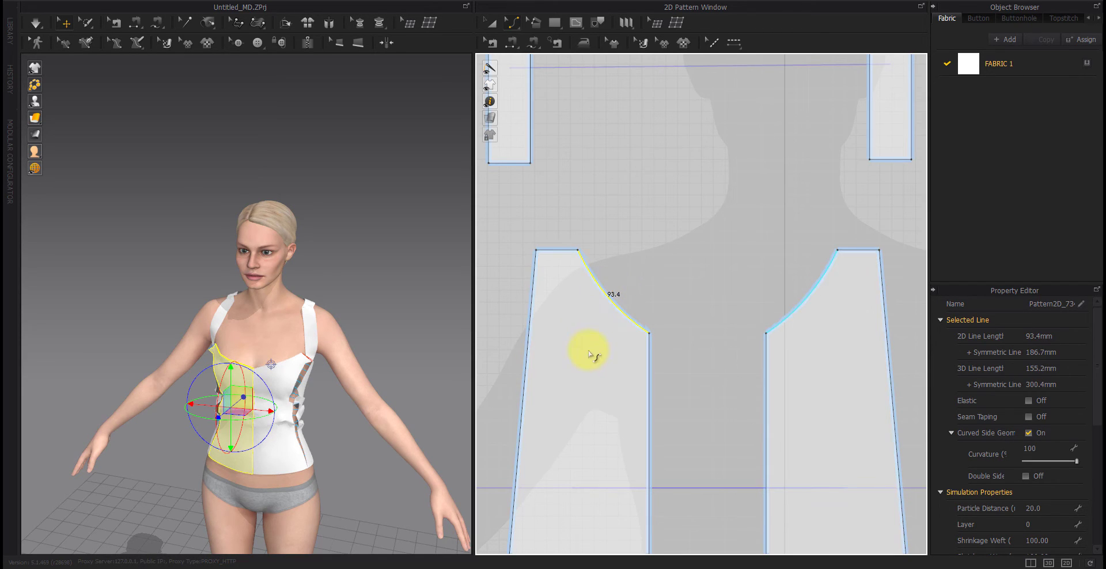
# Simulate the garment with the reshaped neckline and pull both front panels up over the bust.
pyautogui.press('space')
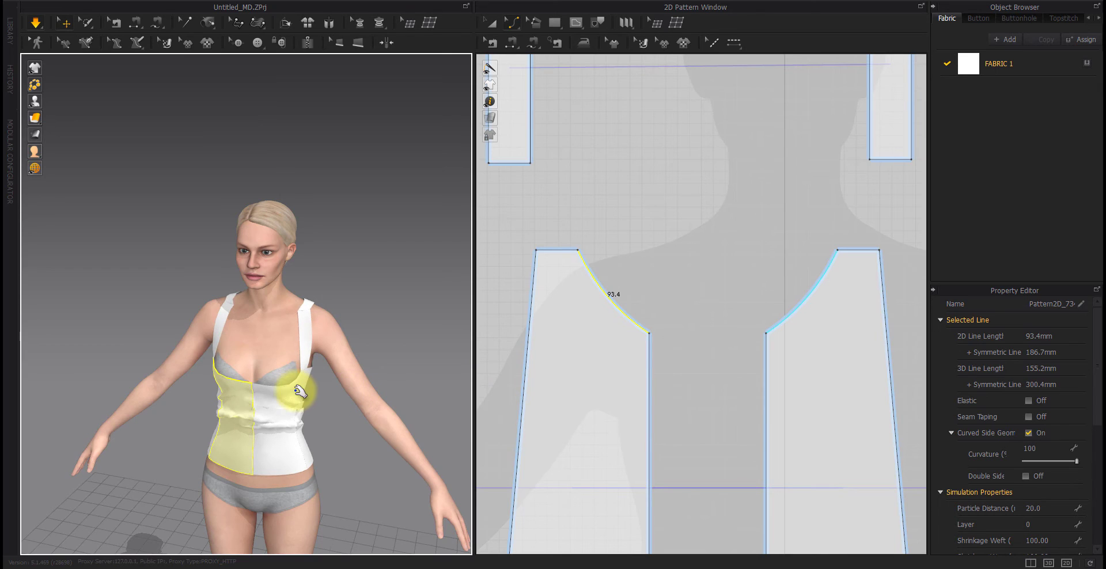
pyautogui.click(286, 386)
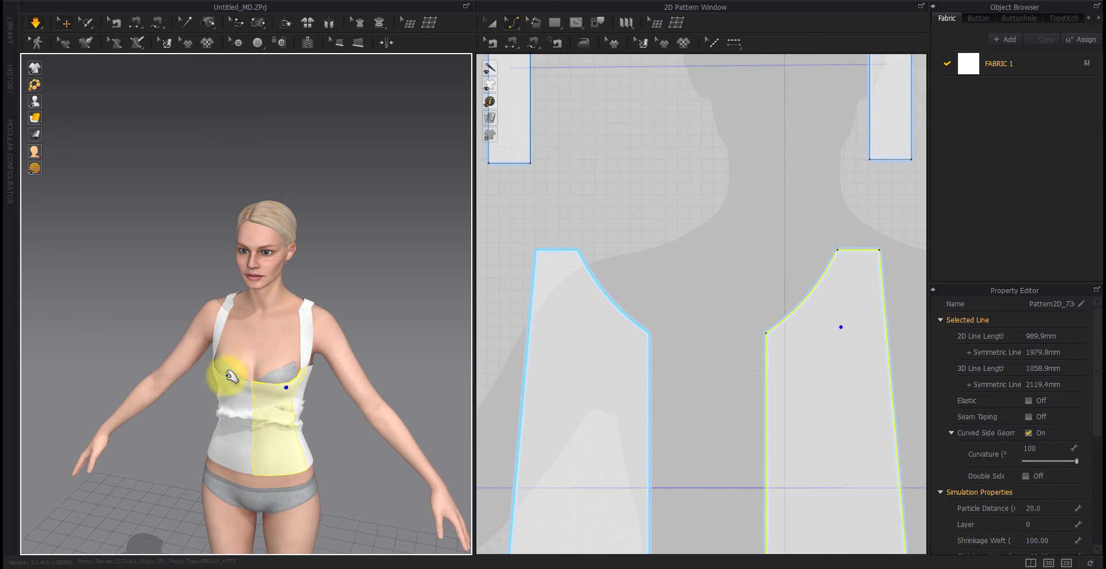
# Shorten the crossed back straps in 2D by moving their 40 mm upper ends diagonally inward toward the crossing.
pyautogui.scroll(-2, 554, 374)
pyautogui.moveTo(566, 400); pyautogui.dragTo(564, 394, button='middle')
pyautogui.moveTo(521, 232); pyautogui.dragTo(553, 265, button='middle')
pyautogui.scroll(-5, 656, 269)
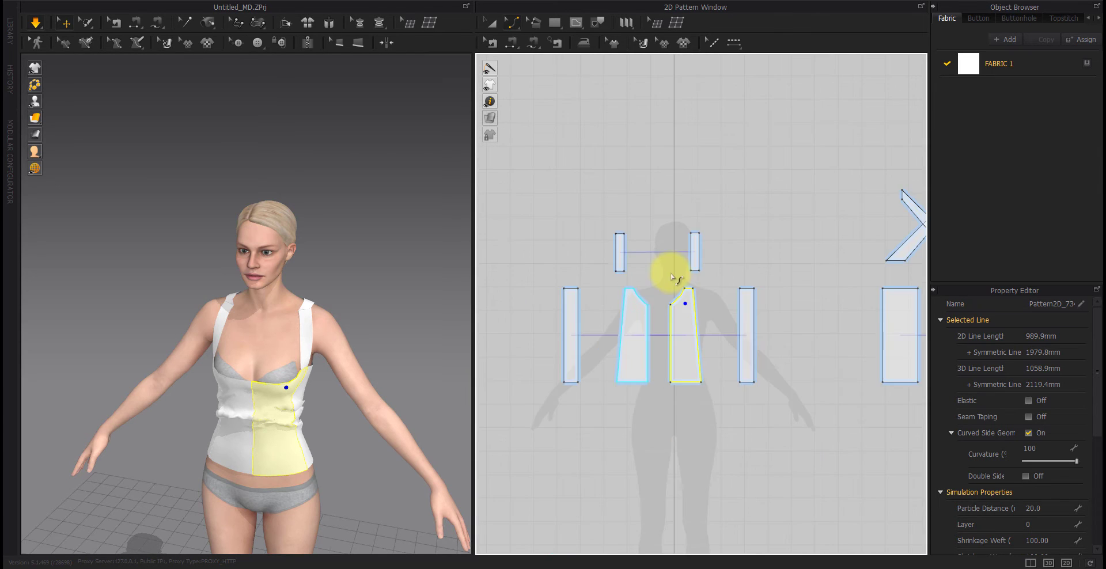
pyautogui.moveTo(677, 278); pyautogui.dragTo(510, 322, button='middle')
pyautogui.moveTo(658, 334); pyautogui.dragTo(668, 354, button='middle')
pyautogui.scroll(5, 662, 328)
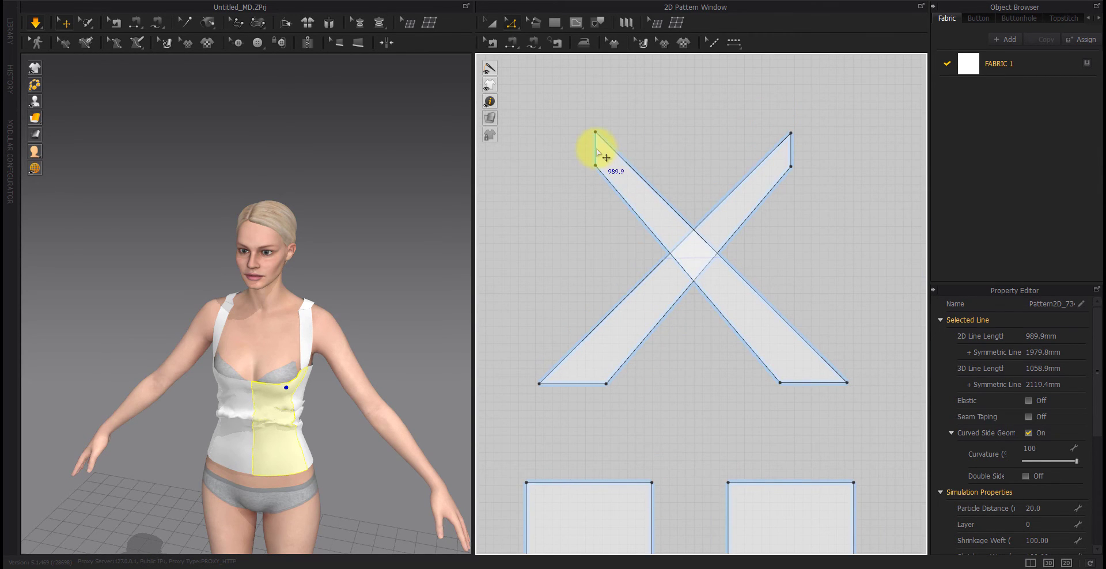
pyautogui.moveTo(596, 150); pyautogui.dragTo(626, 180)
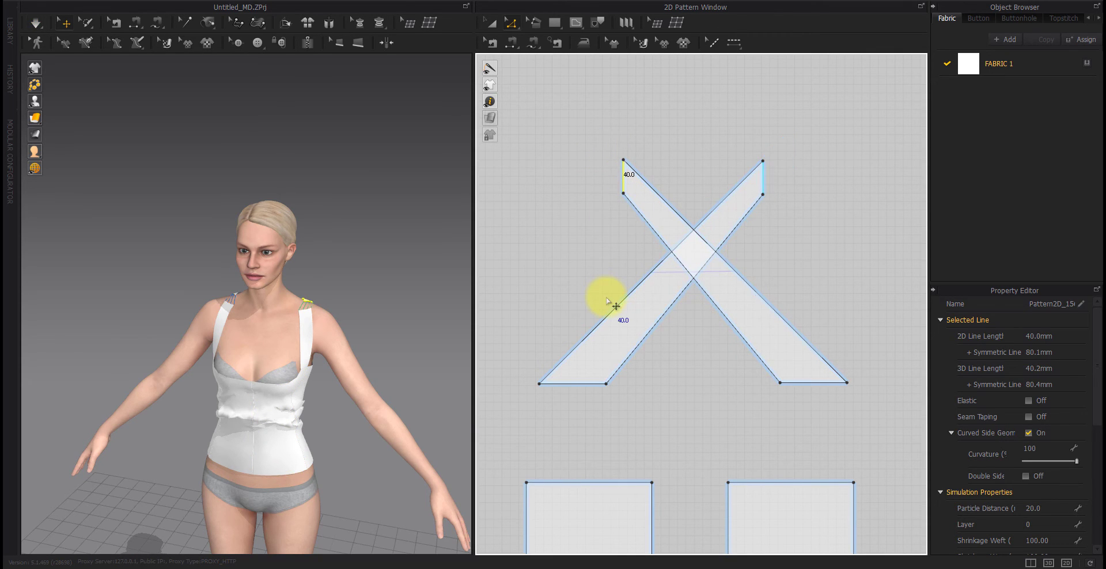
# Simulate the shortened straps and pull both front panels and the left shoulder strap upward on the avatar.
pyautogui.click(283, 385)
pyautogui.click(314, 396)
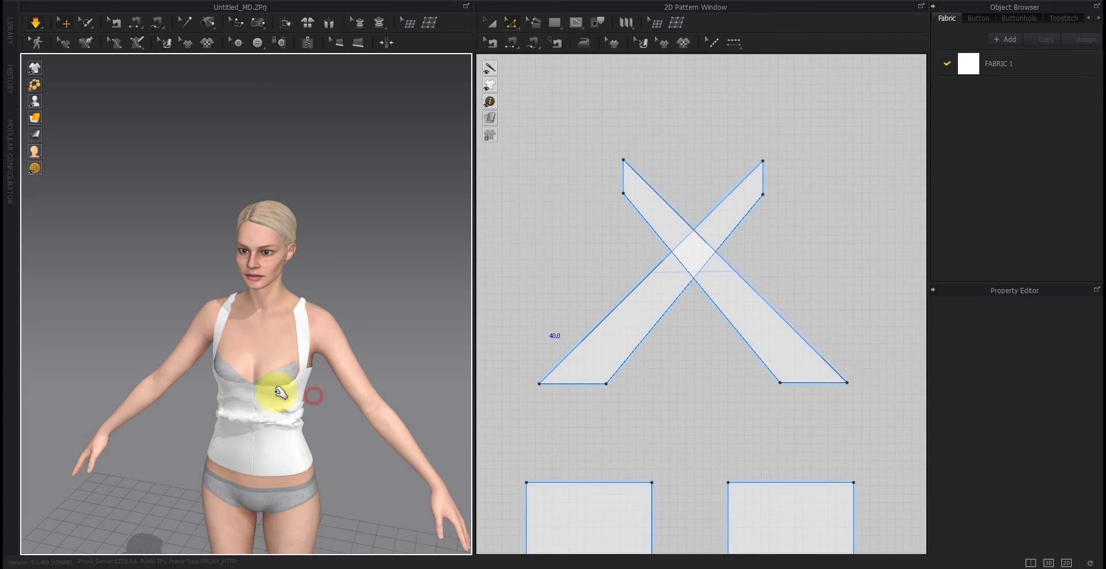
pyautogui.click(282, 391)
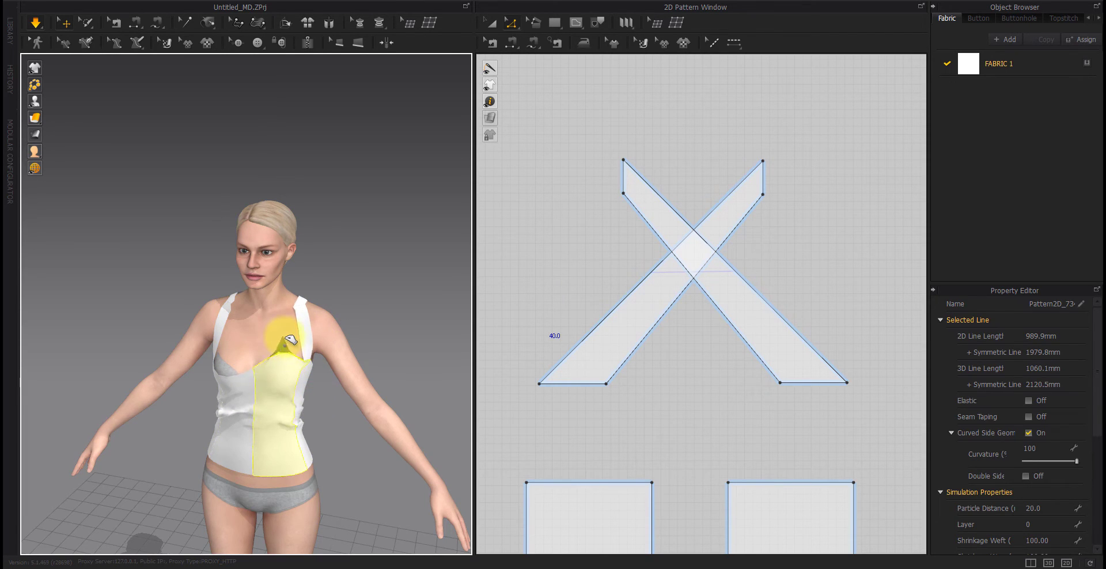
pyautogui.moveTo(285, 340); pyautogui.dragTo(285, 335)
pyautogui.click(222, 379)
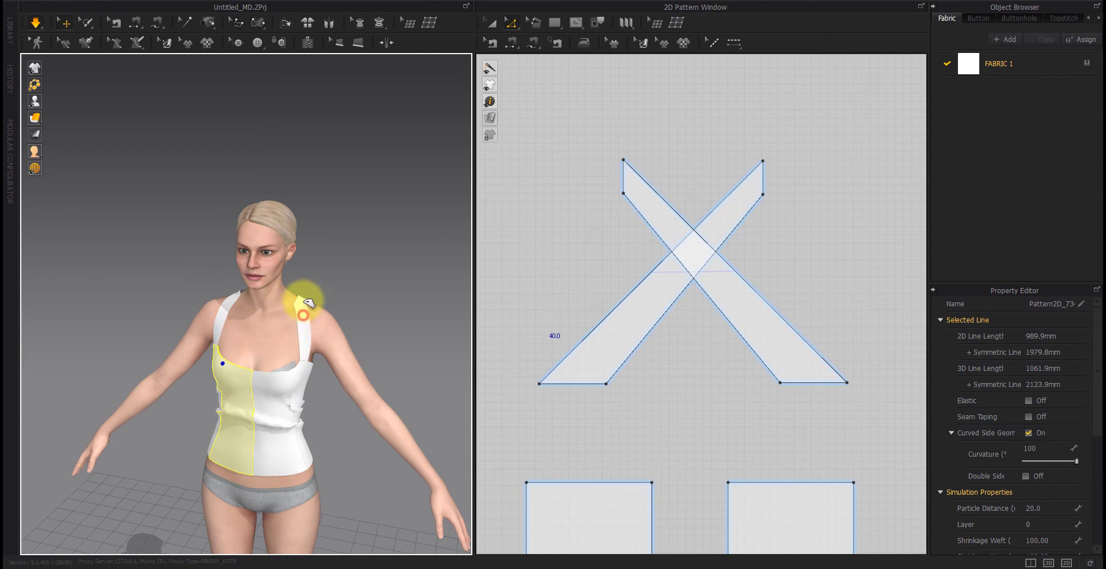
pyautogui.moveTo(306, 300); pyautogui.dragTo(311, 265)
# Tug a crossed strap toward the middle of the back and pull the left front panel inward at the chest.
pyautogui.moveTo(316, 370); pyautogui.dragTo(113, 352, button='right')
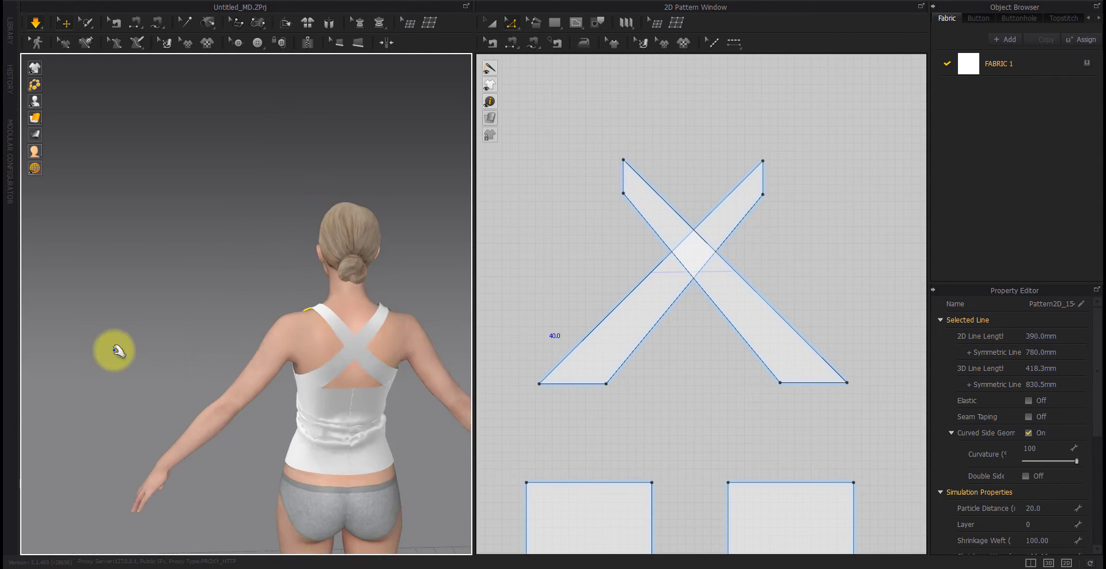
pyautogui.moveTo(327, 316); pyautogui.dragTo(356, 359)
pyautogui.moveTo(301, 356); pyautogui.dragTo(521, 385, button='right')
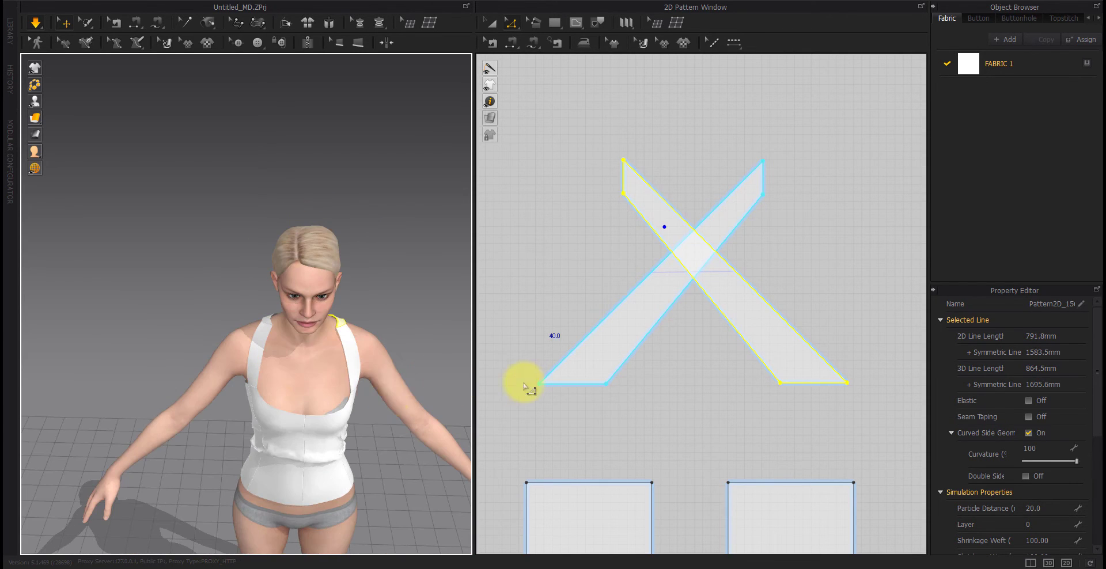
pyautogui.click(350, 392)
pyautogui.click(357, 383)
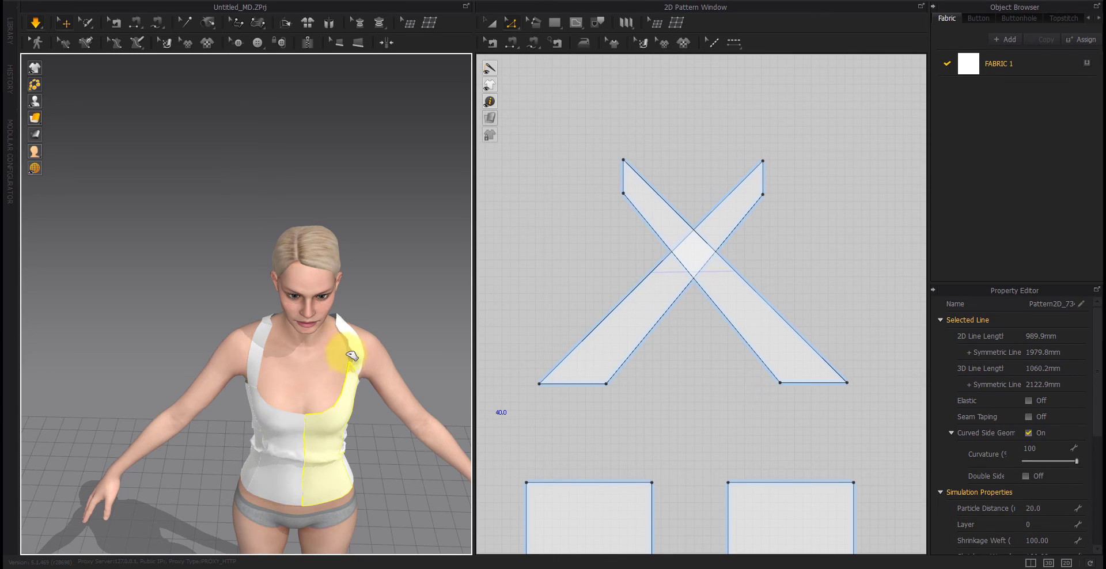
pyautogui.moveTo(352, 356); pyautogui.dragTo(329, 355)
pyautogui.click(429, 335)
# Pull the lower end of the left crossed strap toward the middle of the avatar's back.
pyautogui.moveTo(369, 414); pyautogui.dragTo(87, 378, button='right')
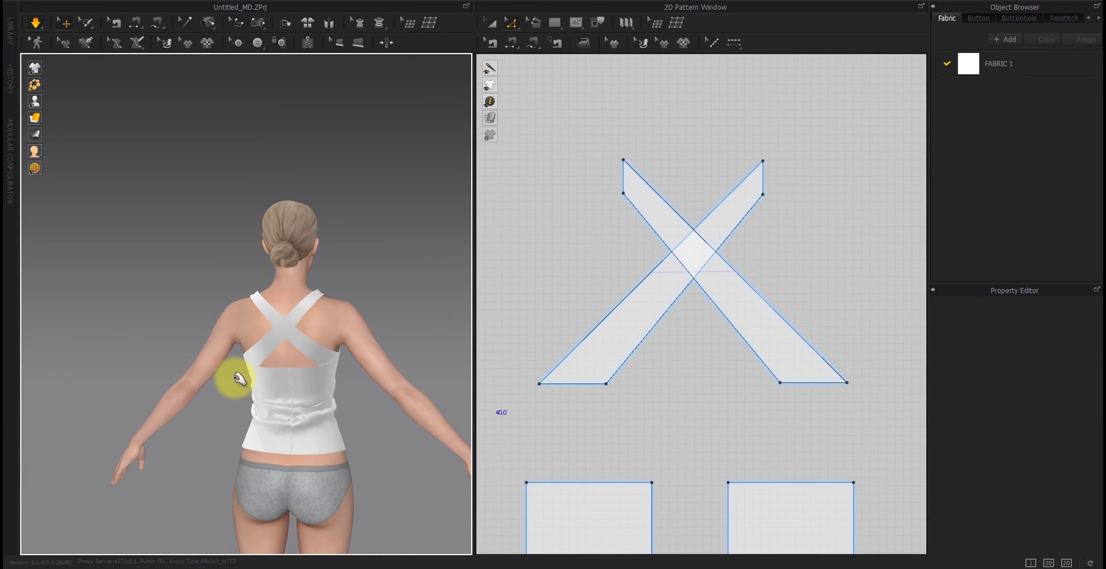
pyautogui.scroll(3, 317, 384)
pyautogui.moveTo(340, 396); pyautogui.dragTo(346, 373, button='middle')
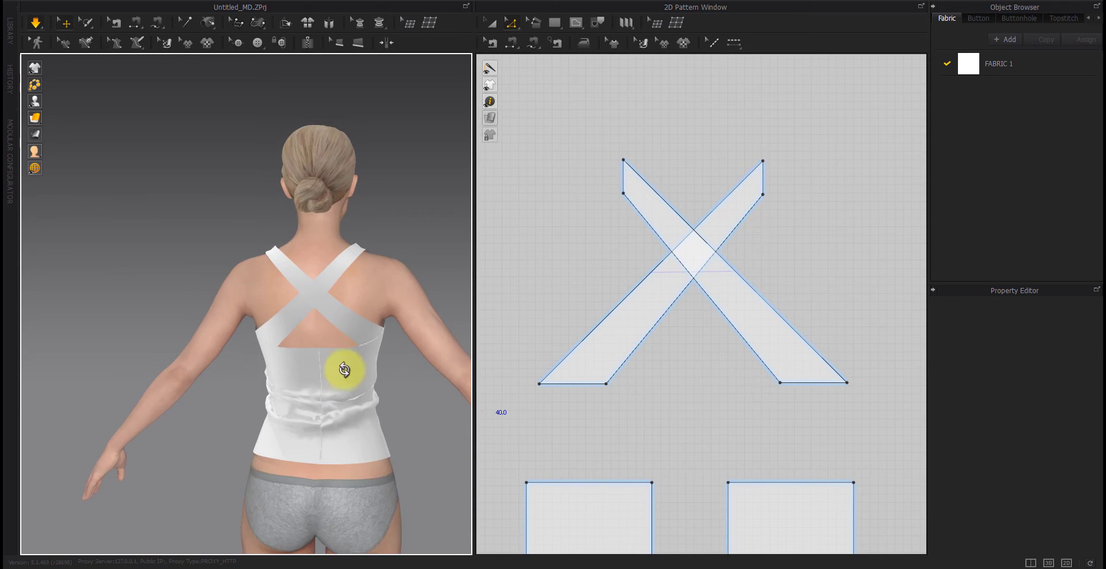
pyautogui.moveTo(346, 373); pyautogui.dragTo(269, 350, button='right')
pyautogui.moveTo(272, 350); pyautogui.dragTo(298, 345)
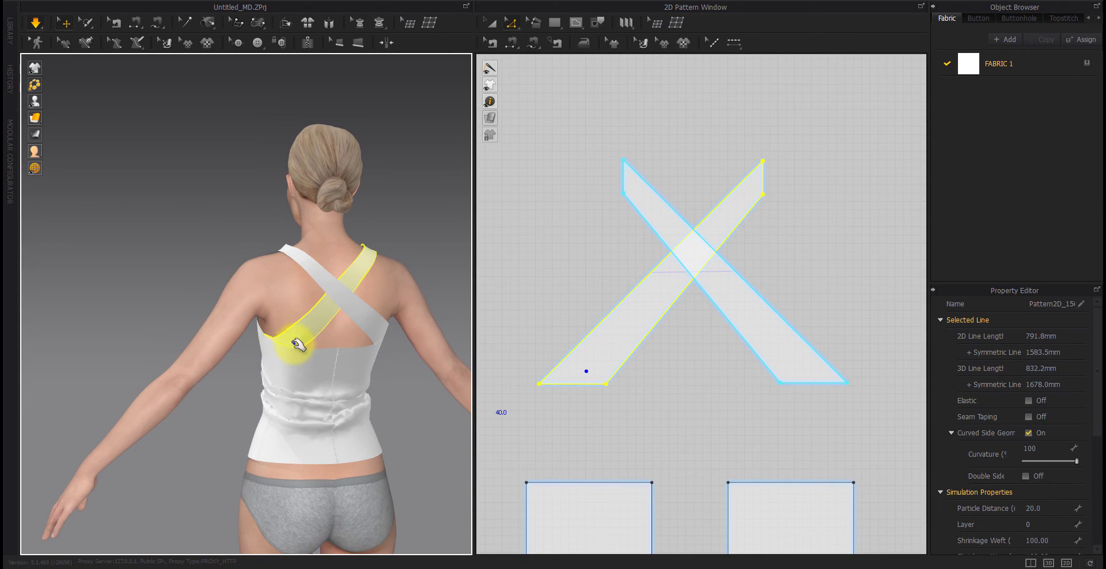
# Shift the two 60 mm strap seams along the back panels' top edges toward the centre back, and simulate.
pyautogui.click(670, 427)
pyautogui.moveTo(577, 441); pyautogui.dragTo(574, 405, button='middle')
pyautogui.click(494, 42)
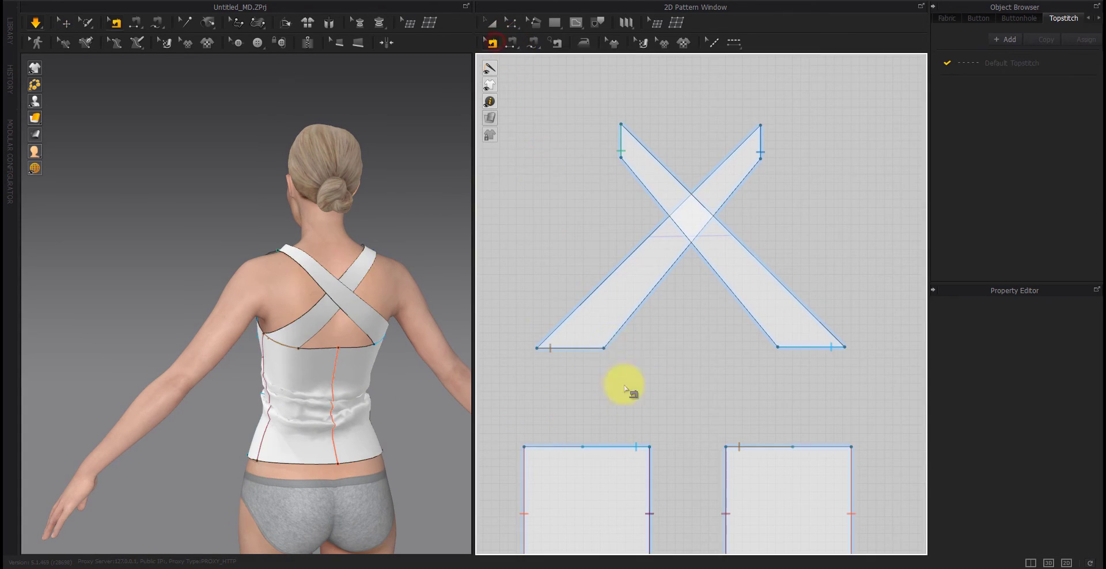
pyautogui.click(622, 447)
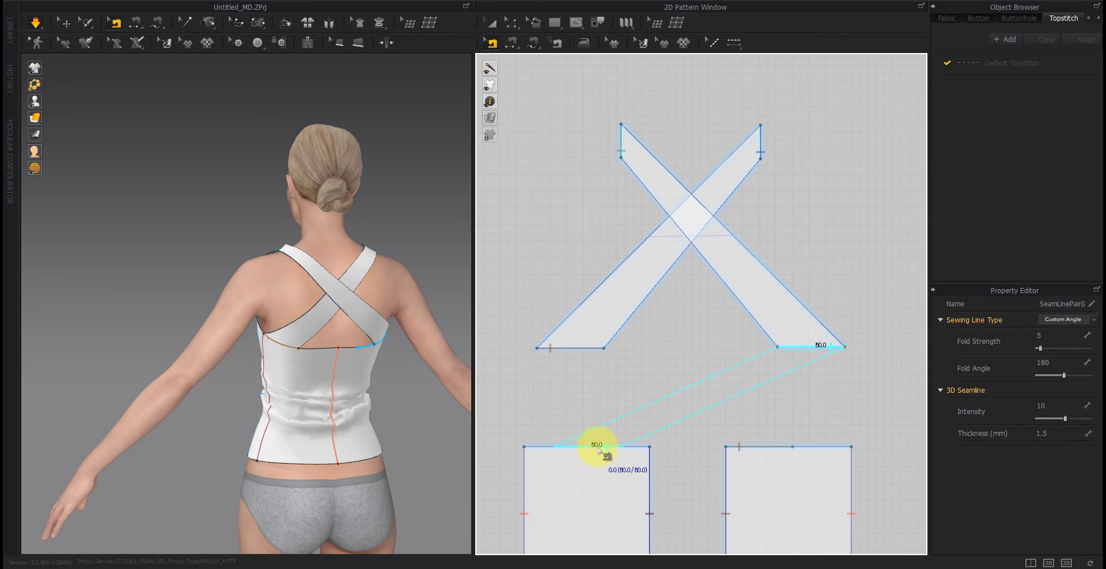
pyautogui.click(753, 446)
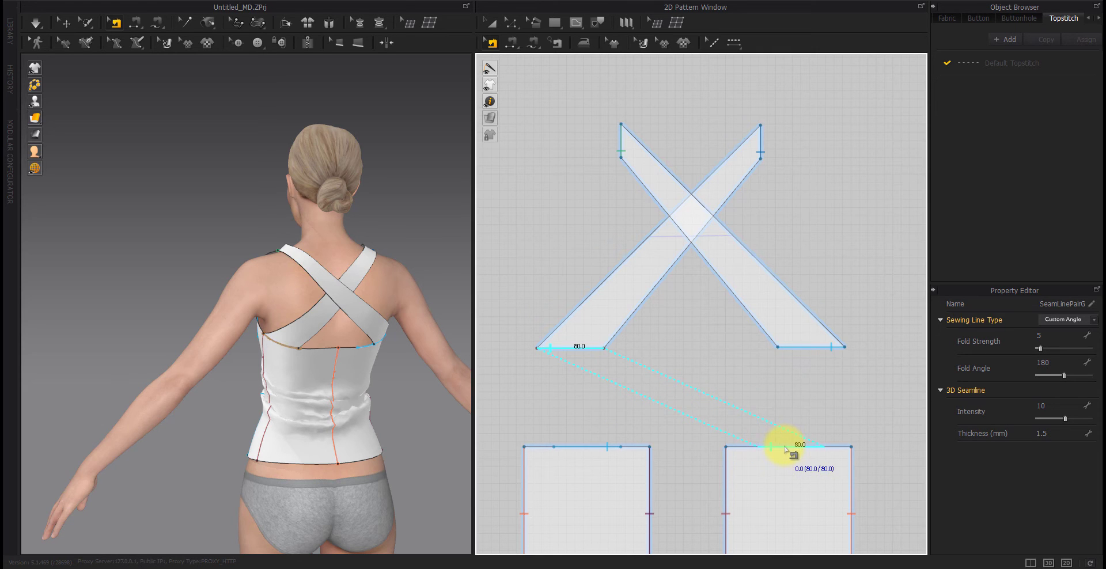
pyautogui.moveTo(361, 420); pyautogui.dragTo(559, 369, button='right')
pyautogui.press('space')
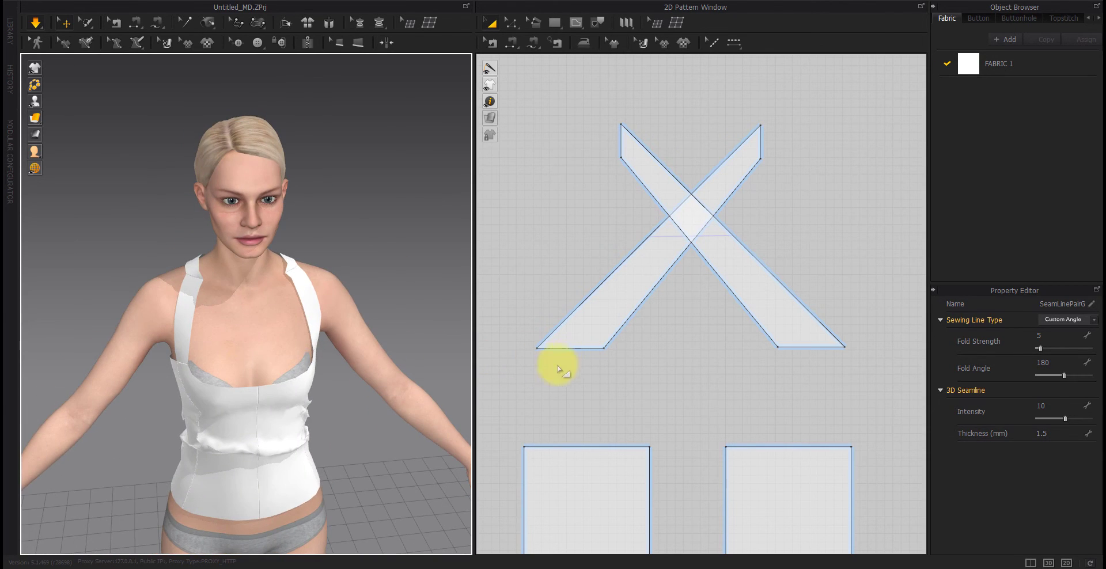
# Lower the front strap's inner top corner in 2D, slanting the top edge and leaving the inner side about 129 mm long.
pyautogui.moveTo(289, 303); pyautogui.dragTo(249, 346, button='right')
pyautogui.scroll(3, 227, 344)
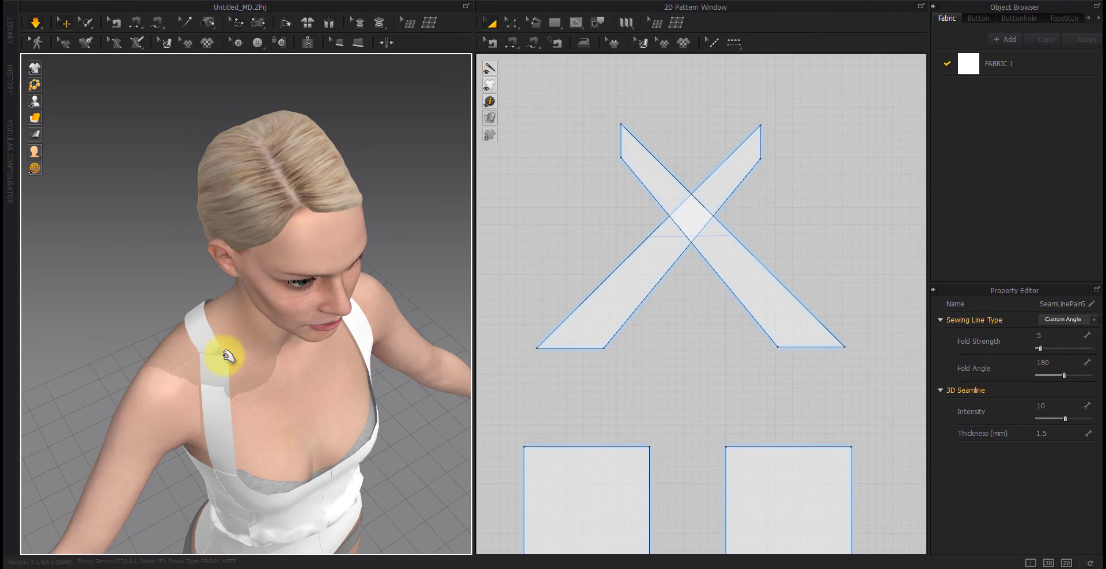
pyautogui.click(229, 356)
pyautogui.scroll(-2, 558, 375)
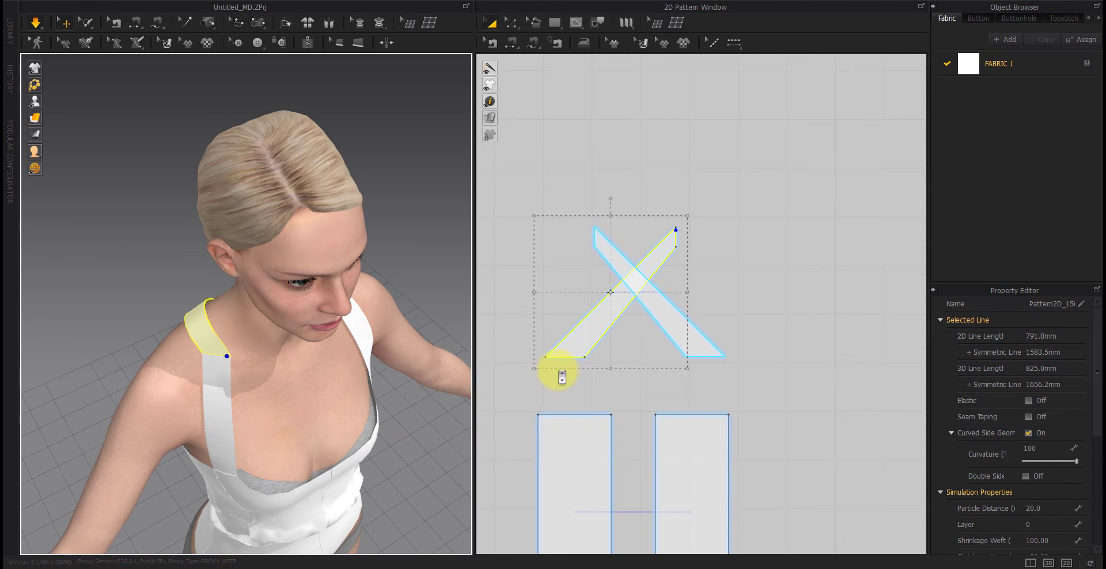
pyautogui.moveTo(573, 374); pyautogui.dragTo(816, 355, button='middle')
pyautogui.moveTo(537, 339); pyautogui.dragTo(886, 344, button='middle')
pyautogui.moveTo(598, 308)
pyautogui.mouseDown(button='middle')
pyautogui.moveTo(618, 309)
pyautogui.moveTo(600, 322)
pyautogui.mouseUp(button='middle')
pyautogui.scroll(7, 611, 306)
pyautogui.scroll(-3, 611, 305)
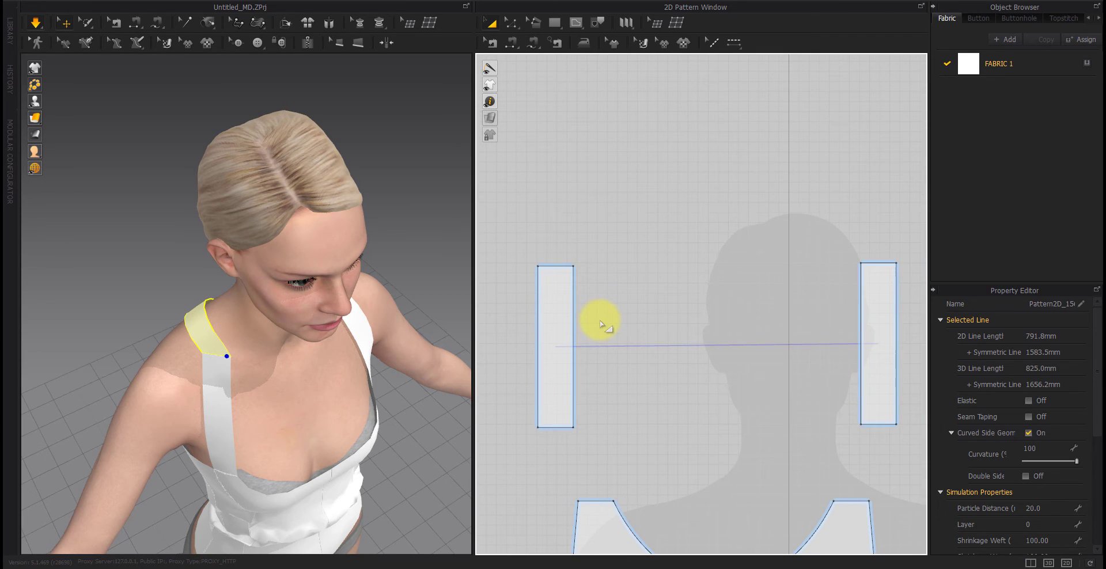
pyautogui.click(573, 267)
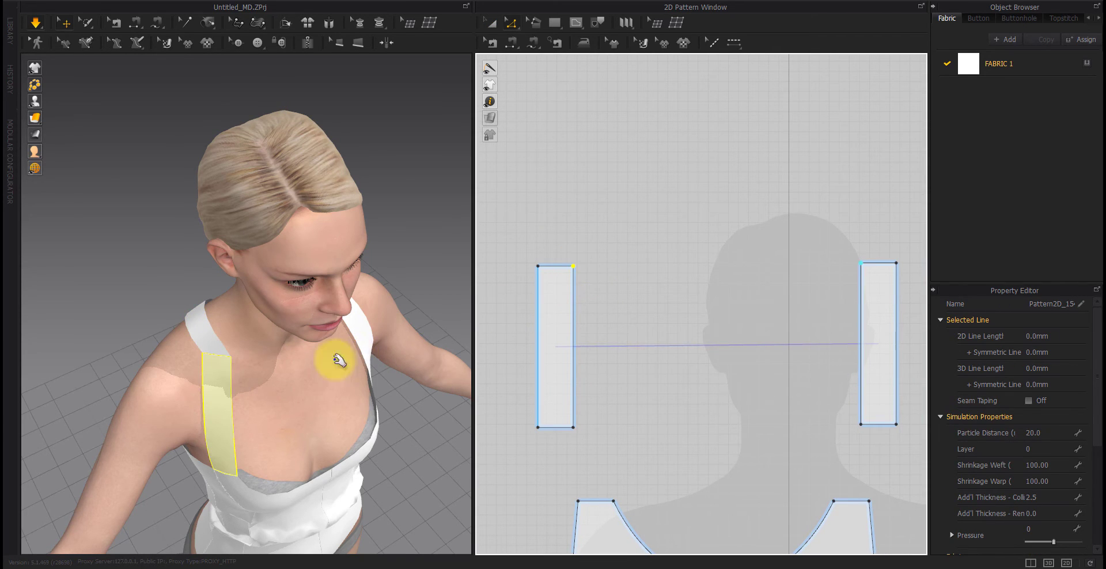
pyautogui.click(132, 309)
pyautogui.click(225, 368)
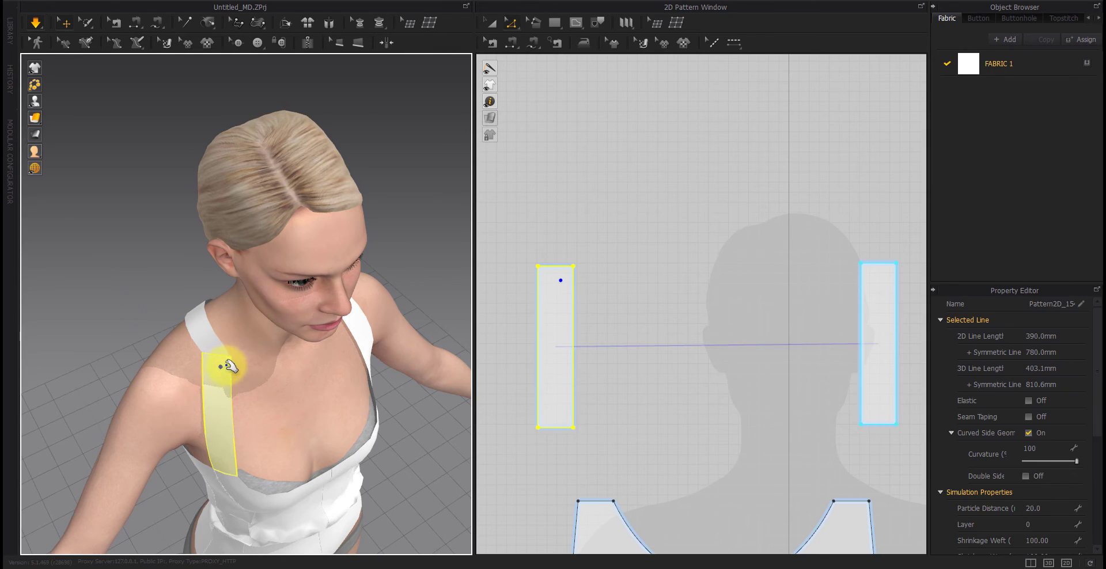
pyautogui.moveTo(573, 267); pyautogui.dragTo(574, 279)
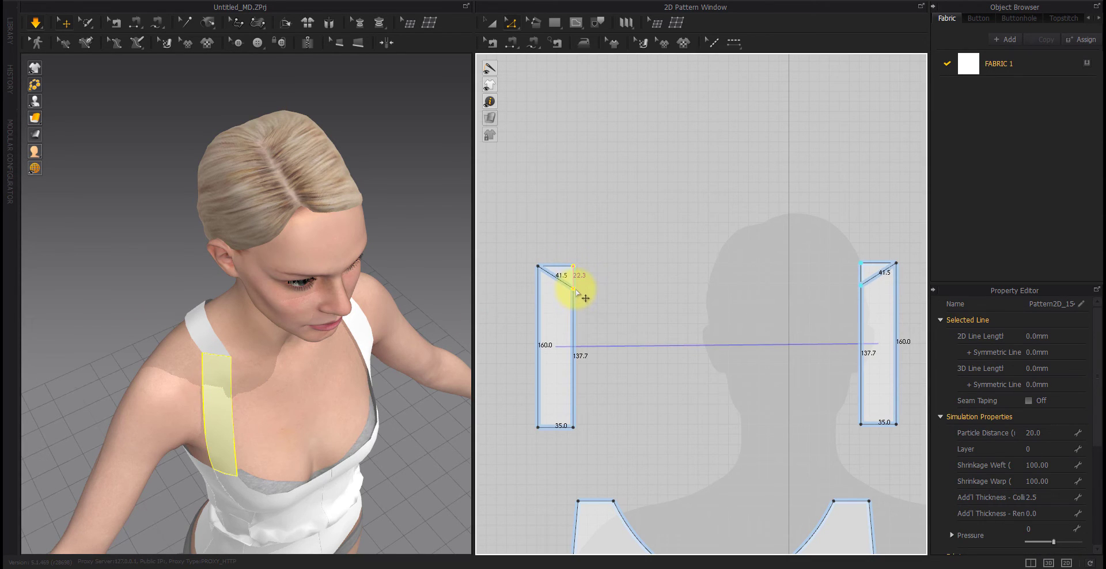
pyautogui.moveTo(576, 292); pyautogui.dragTo(575, 317)
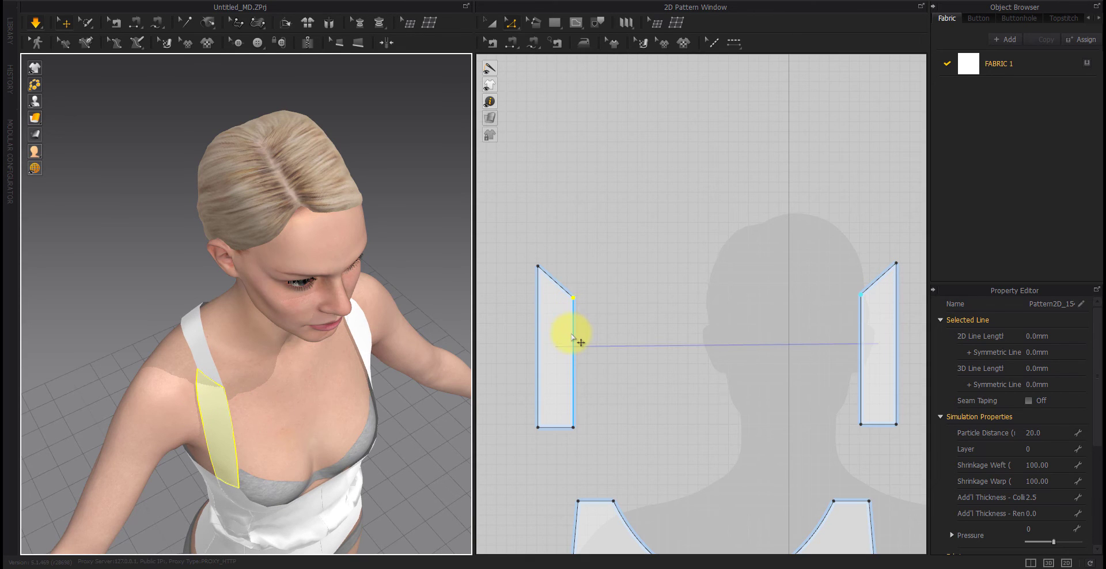
# Narrow the front strap by moving its inner side outward 9.8 mm, and check the slanted top edge's length.
pyautogui.moveTo(572, 337); pyautogui.dragTo(565, 339)
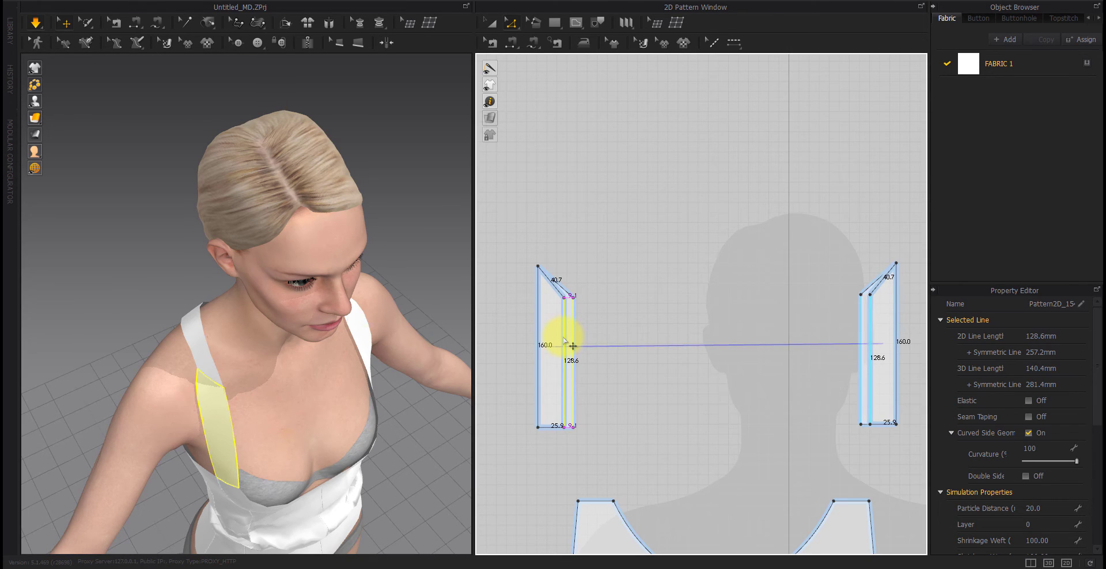
pyautogui.rightClick(564, 340)
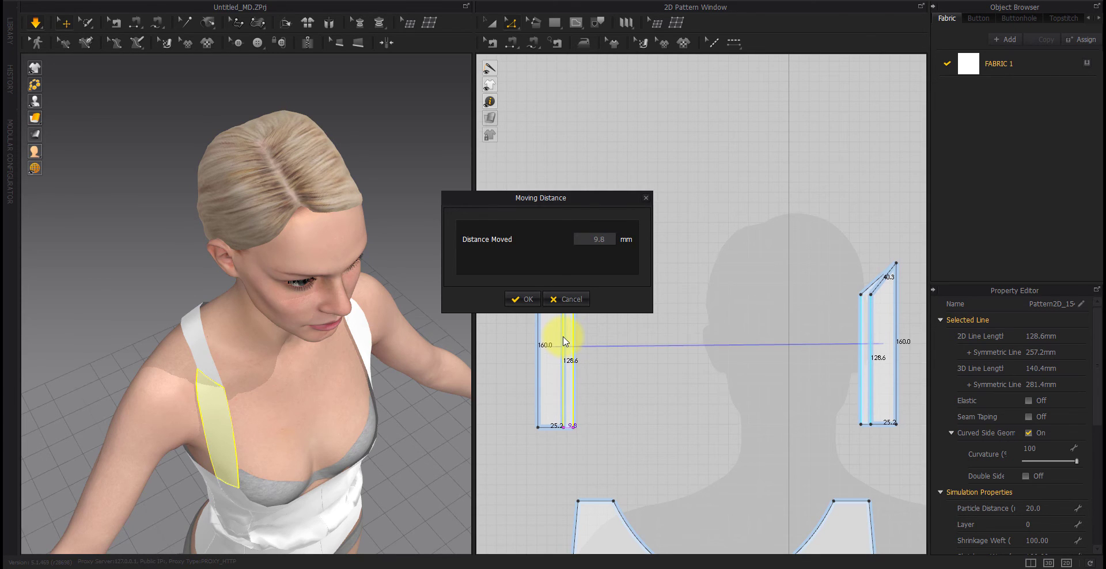
pyautogui.press('Return')
pyautogui.click(552, 284)
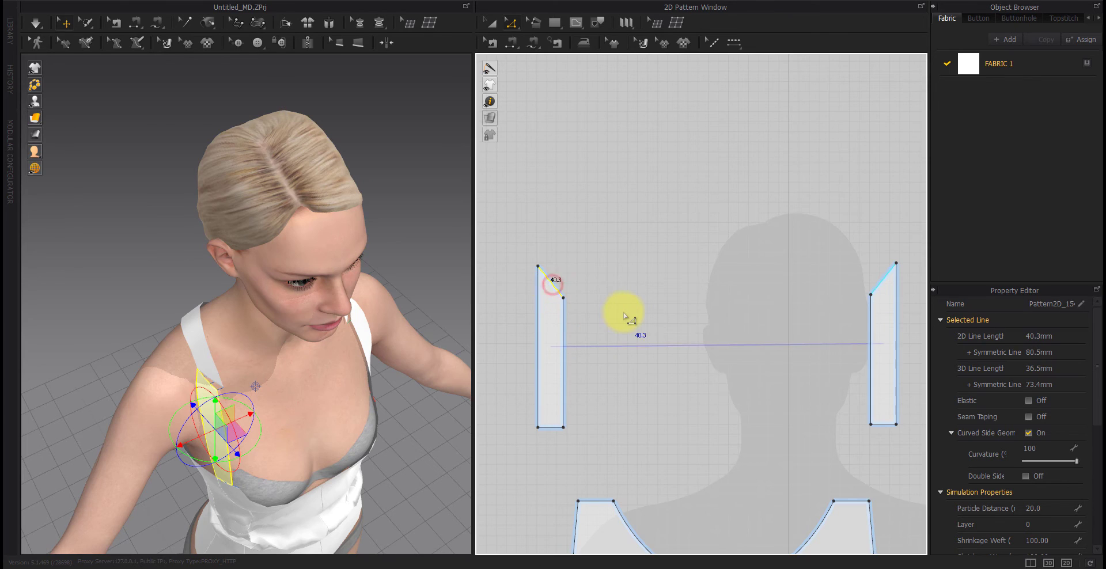
# Simulate the reshaped straps and tug them into place over both shoulders.
pyautogui.press('space')
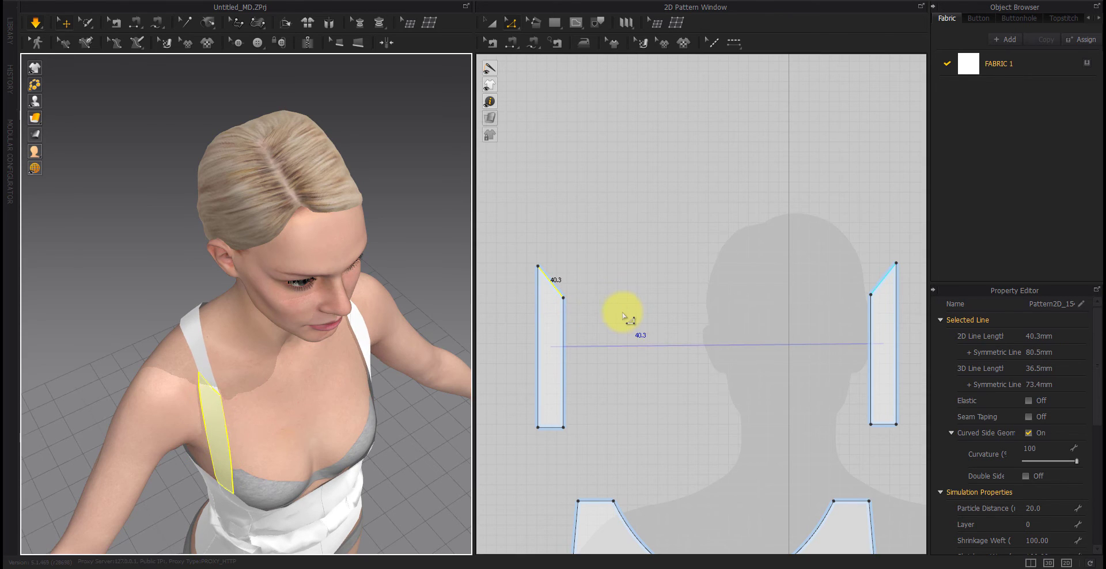
pyautogui.moveTo(201, 352); pyautogui.dragTo(212, 392)
pyautogui.moveTo(327, 383); pyautogui.dragTo(317, 426, button='right')
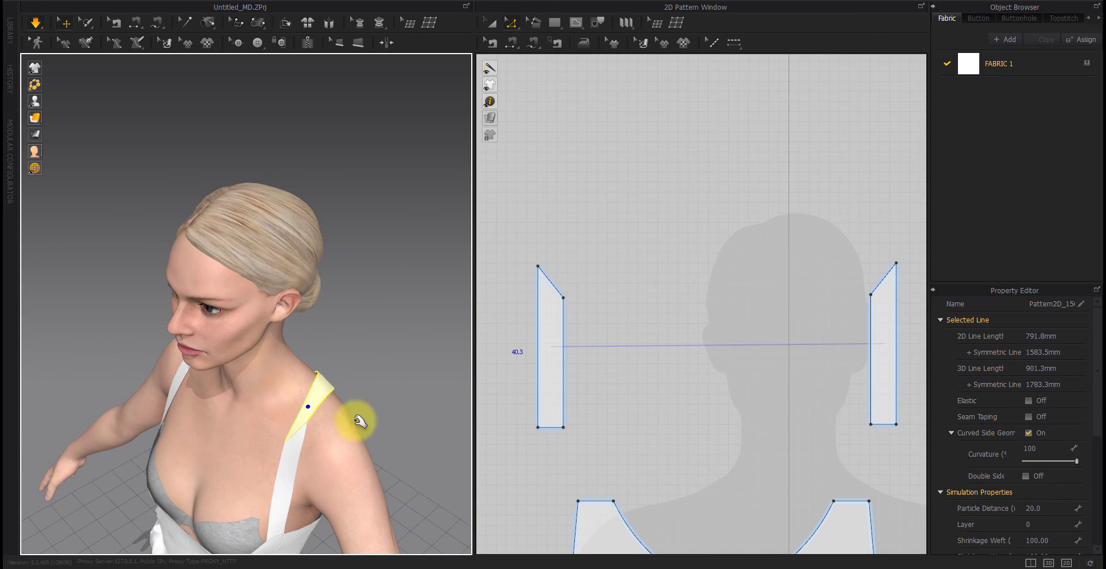
pyautogui.moveTo(370, 416); pyautogui.dragTo(397, 396, button='right')
pyautogui.click(396, 391)
pyautogui.moveTo(277, 450)
pyautogui.mouseDown(button='right')
pyautogui.moveTo(346, 450)
pyautogui.moveTo(282, 444)
pyautogui.mouseUp(button='right')
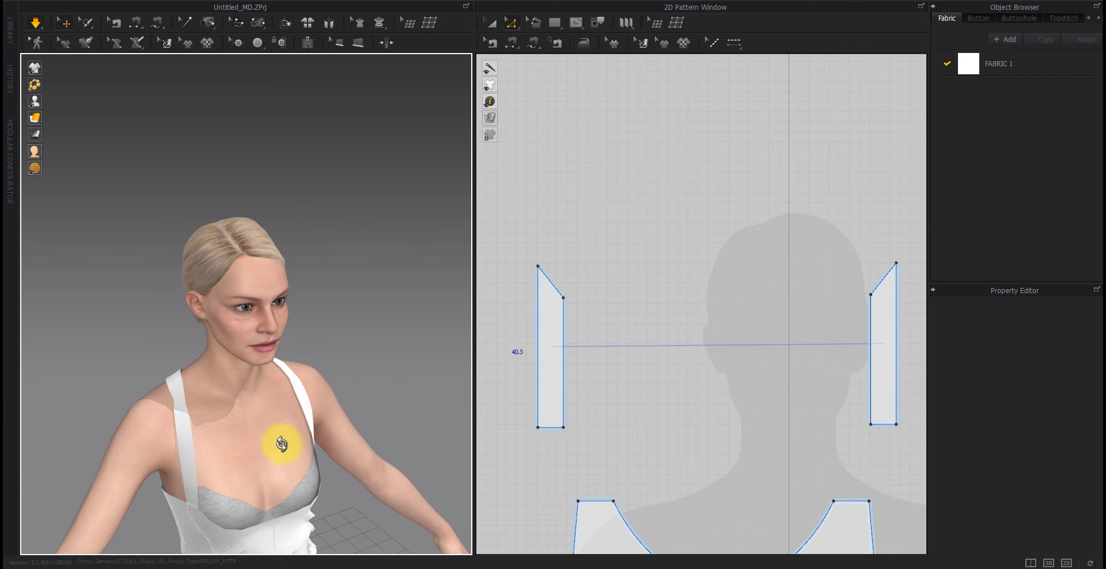
# Try raising the front strap's inner top corner slightly in 2D, and undo the change.
pyautogui.click(564, 297)
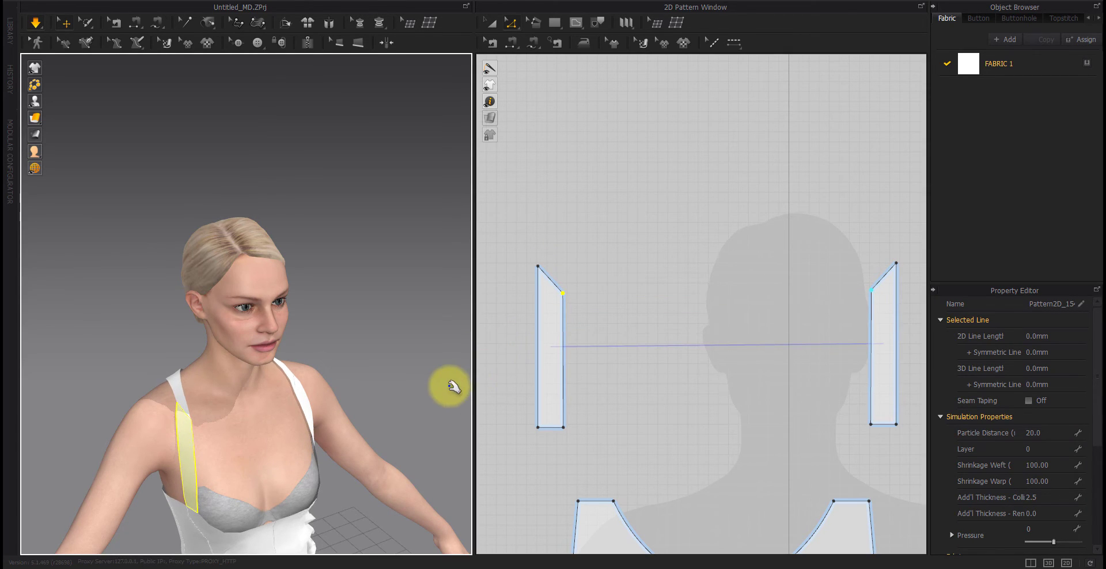
pyautogui.click(622, 323)
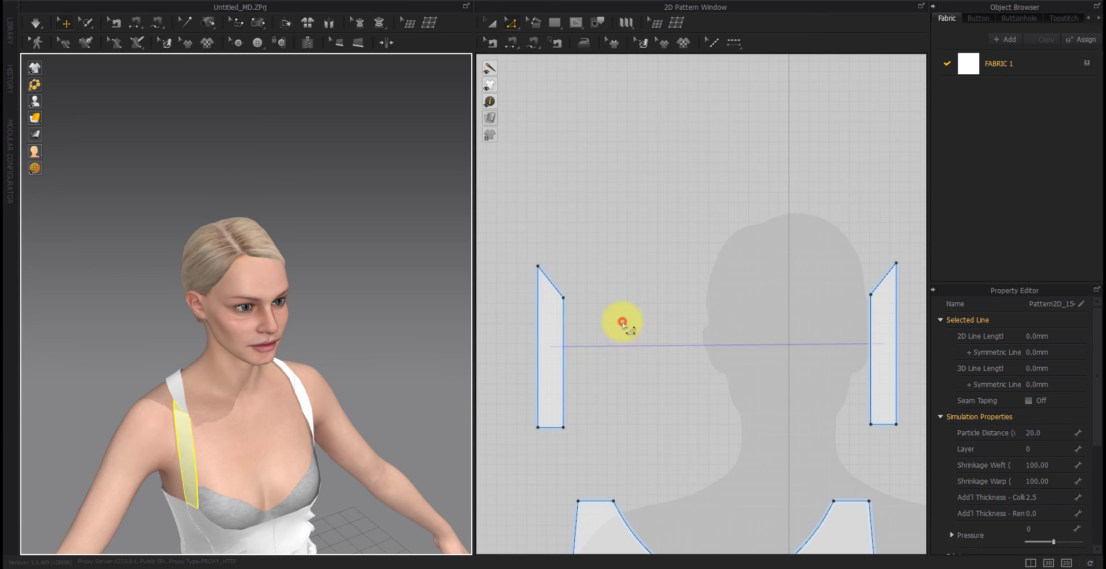
# Raise the crossed back straps' upper outer corner slightly in 2D, then simulate and check how they sit at the shoulders.
pyautogui.scroll(-8, 605, 364)
pyautogui.moveTo(633, 381); pyautogui.dragTo(450, 377, button='middle')
pyautogui.scroll(6, 731, 335)
pyautogui.scroll(3, 731, 335)
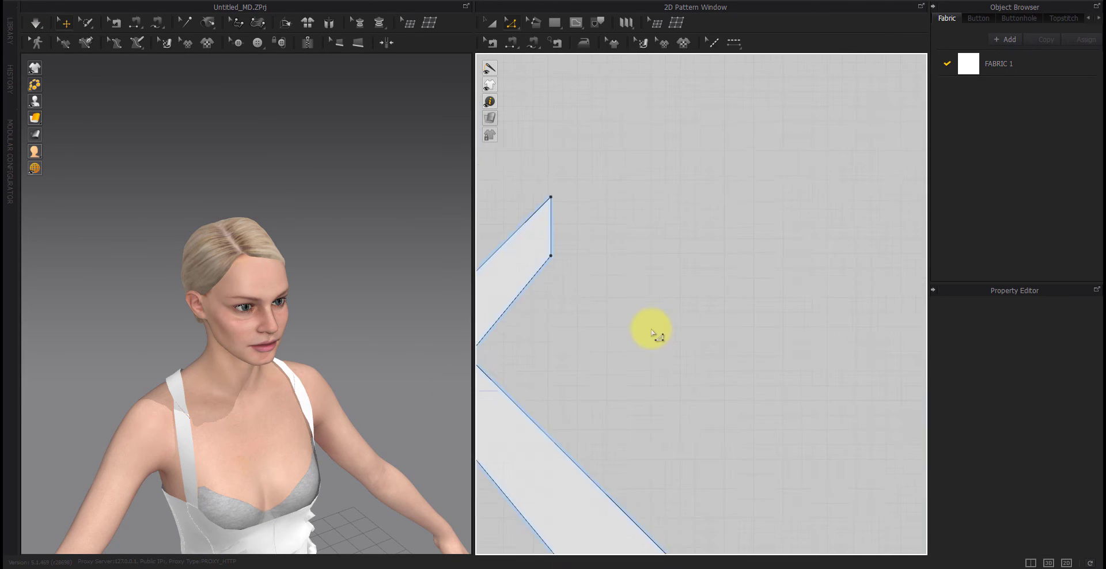
pyautogui.scroll(-3, 651, 329)
pyautogui.moveTo(684, 323); pyautogui.dragTo(795, 330, button='middle')
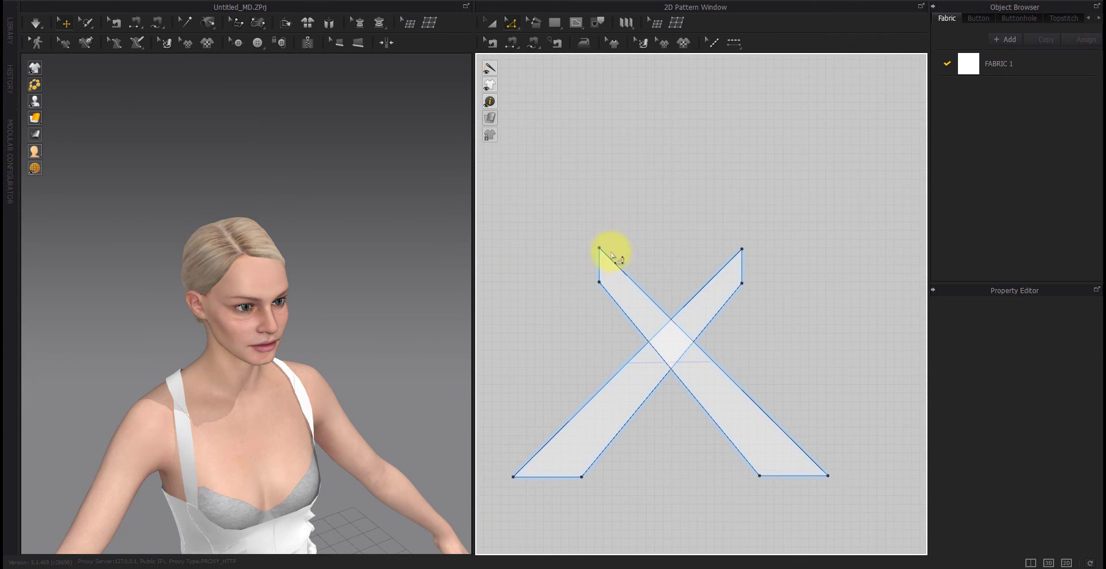
pyautogui.moveTo(600, 246); pyautogui.dragTo(600, 240)
pyautogui.press('space')
pyautogui.moveTo(315, 418); pyautogui.dragTo(241, 414, button='right')
pyautogui.click(370, 358)
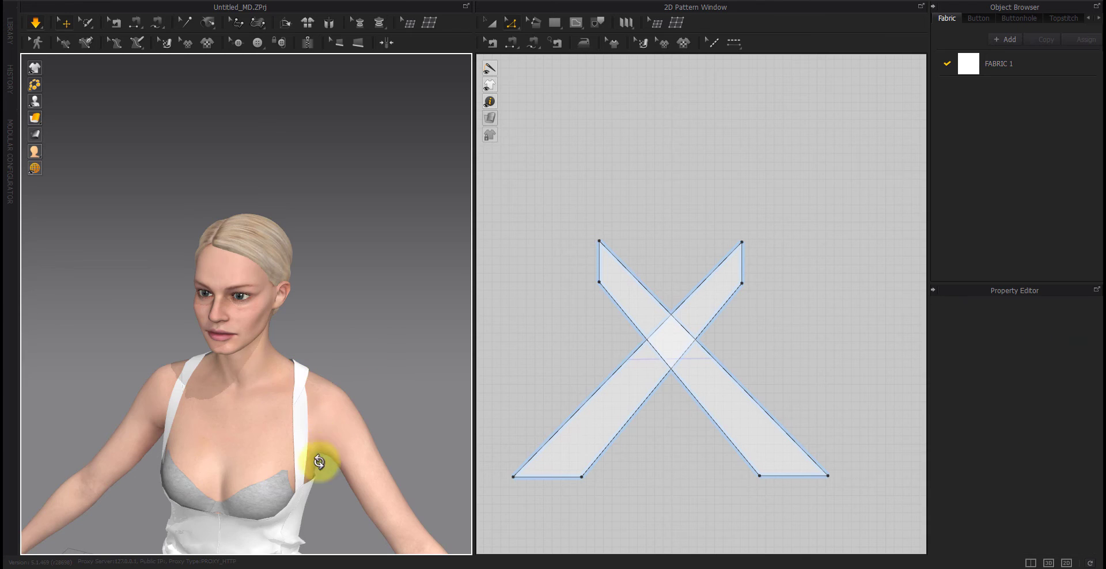
pyautogui.moveTo(321, 462); pyautogui.dragTo(312, 468, button='right')
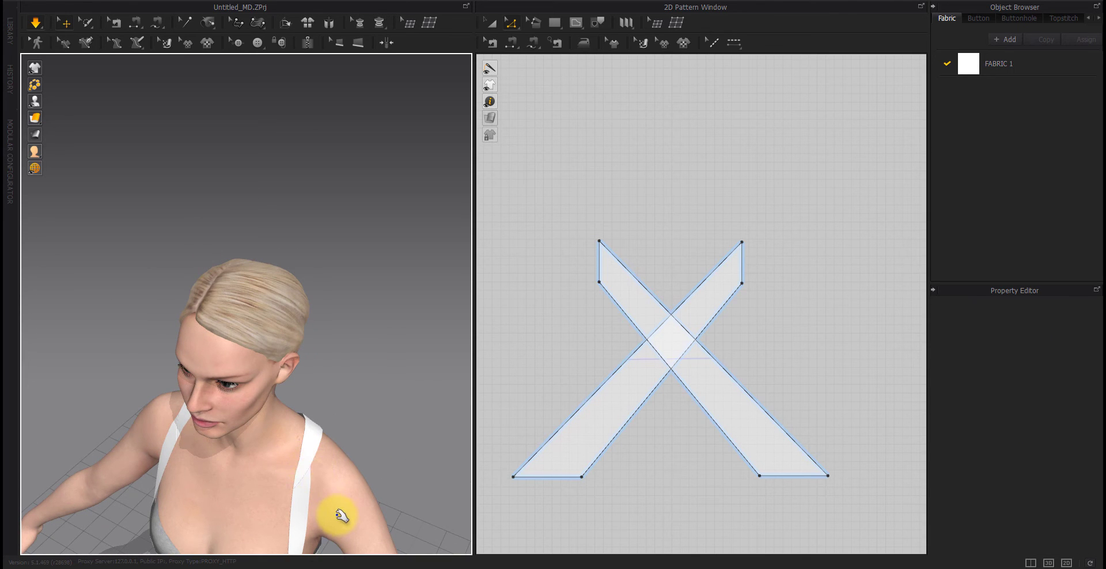
# Raise the front strap's outer top corner slightly in 2D, and pull the draped front panel up over the bust.
pyautogui.scroll(-5, 668, 380)
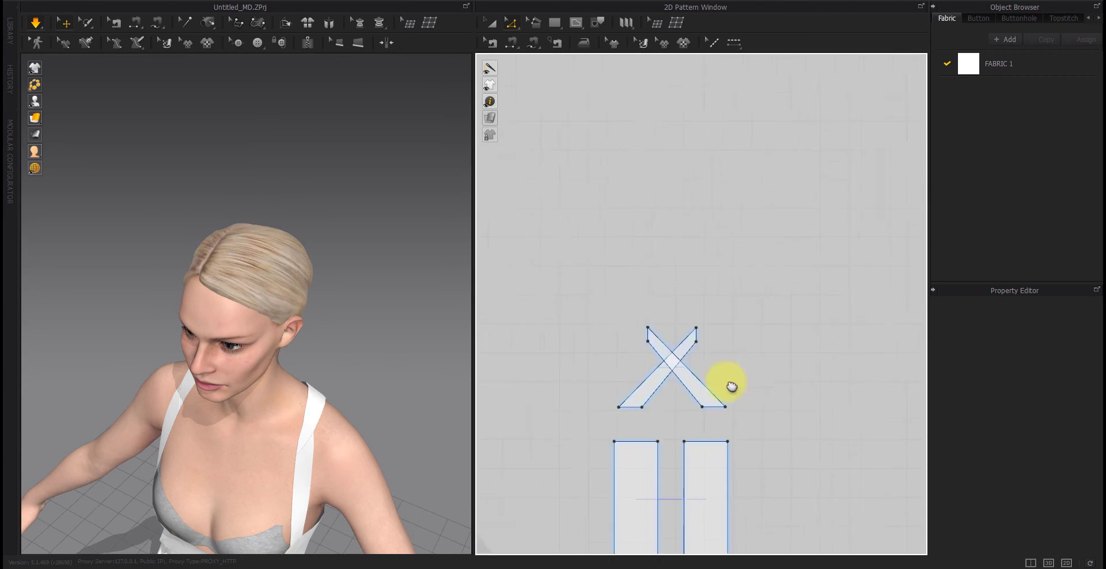
pyautogui.scroll(8, 642, 378)
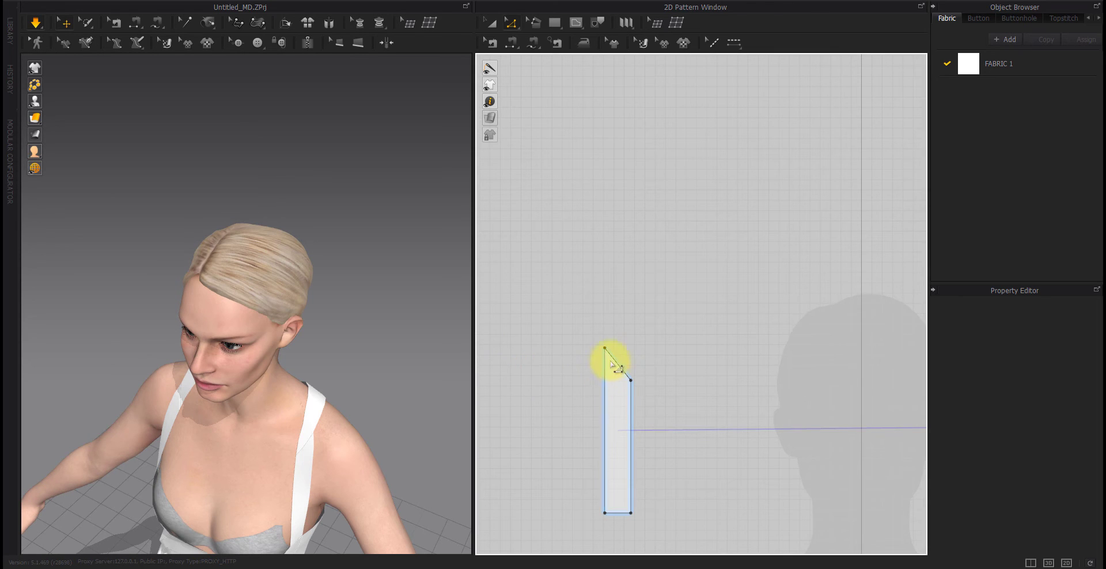
pyautogui.click(605, 346)
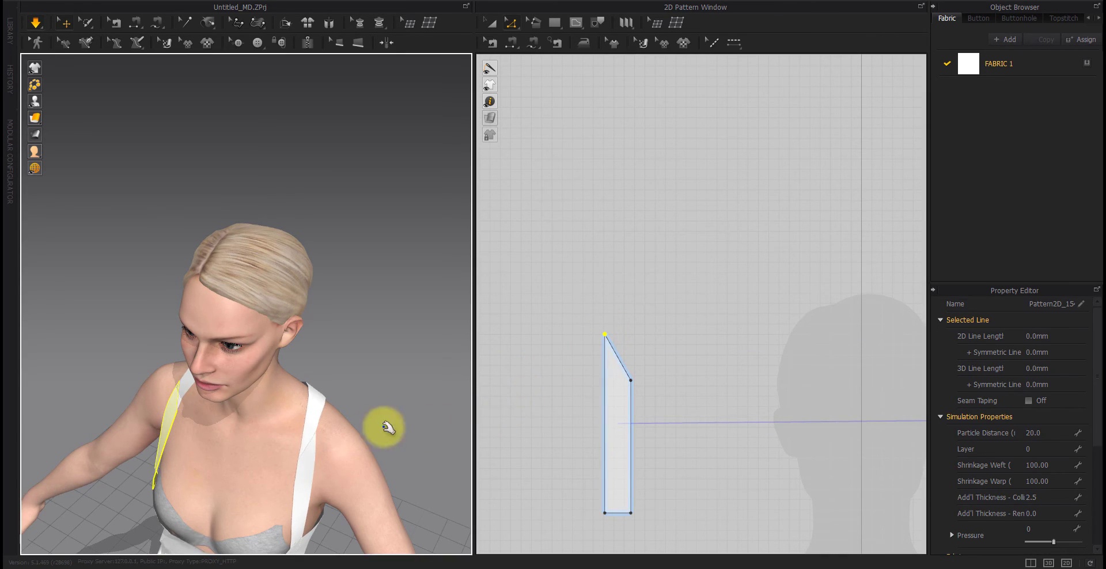
pyautogui.moveTo(233, 426)
pyautogui.mouseDown(button='right')
pyautogui.moveTo(198, 425)
pyautogui.moveTo(234, 420)
pyautogui.moveTo(291, 447)
pyautogui.moveTo(219, 400)
pyautogui.moveTo(154, 400)
pyautogui.moveTo(224, 388)
pyautogui.moveTo(245, 427)
pyautogui.mouseUp(button='right')
pyautogui.click(339, 330)
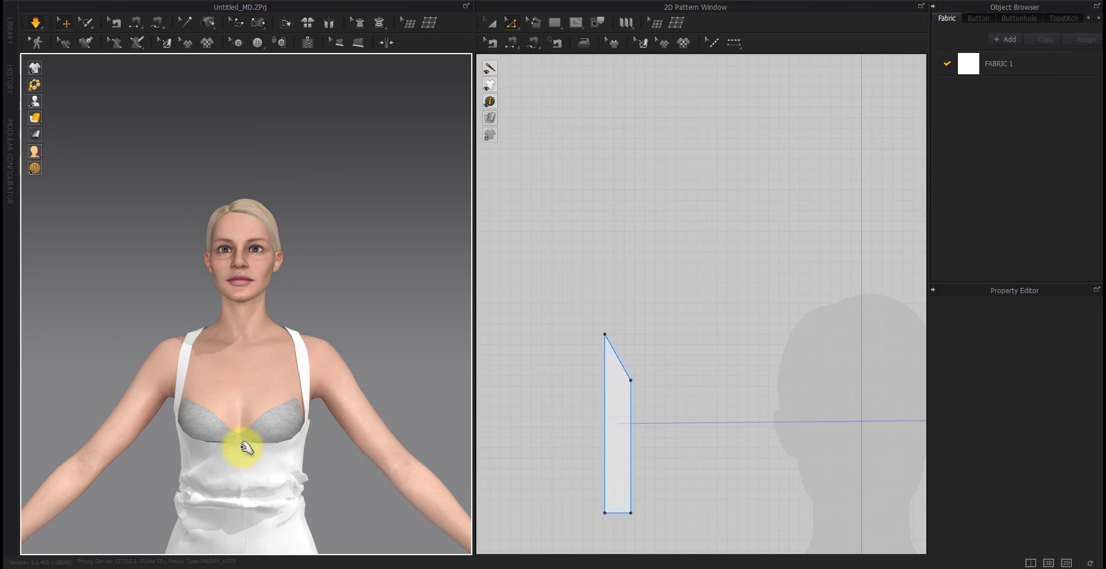
pyautogui.moveTo(246, 447); pyautogui.dragTo(240, 427)
pyautogui.moveTo(243, 388); pyautogui.dragTo(246, 276)
# Shorten the front strap by moving its lower edge up, leaving the outer side about 158 mm and inner side 113 mm.
pyautogui.scroll(-5, 679, 476)
pyautogui.moveTo(683, 475); pyautogui.dragTo(602, 383, button='middle')
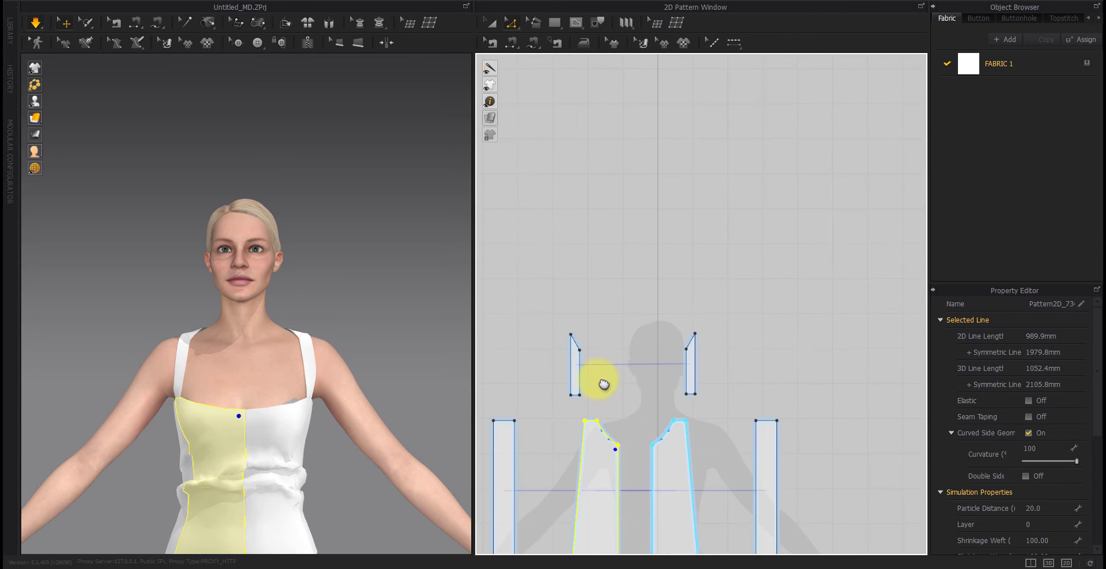
pyautogui.scroll(-3, 773, 407)
pyautogui.moveTo(739, 411); pyautogui.dragTo(656, 394, button='middle')
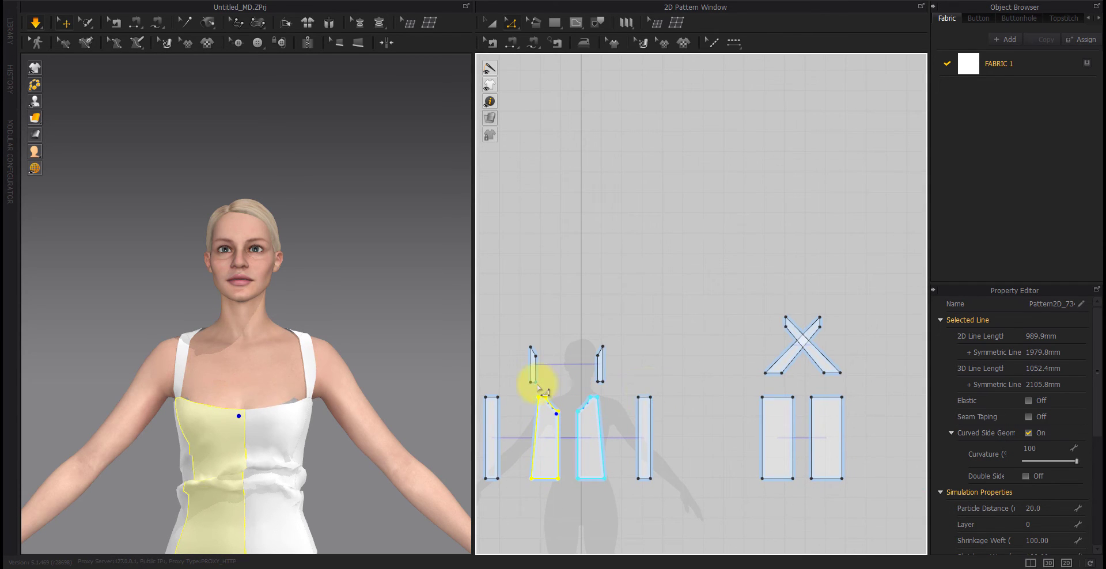
pyautogui.scroll(5, 539, 390)
pyautogui.click(535, 382)
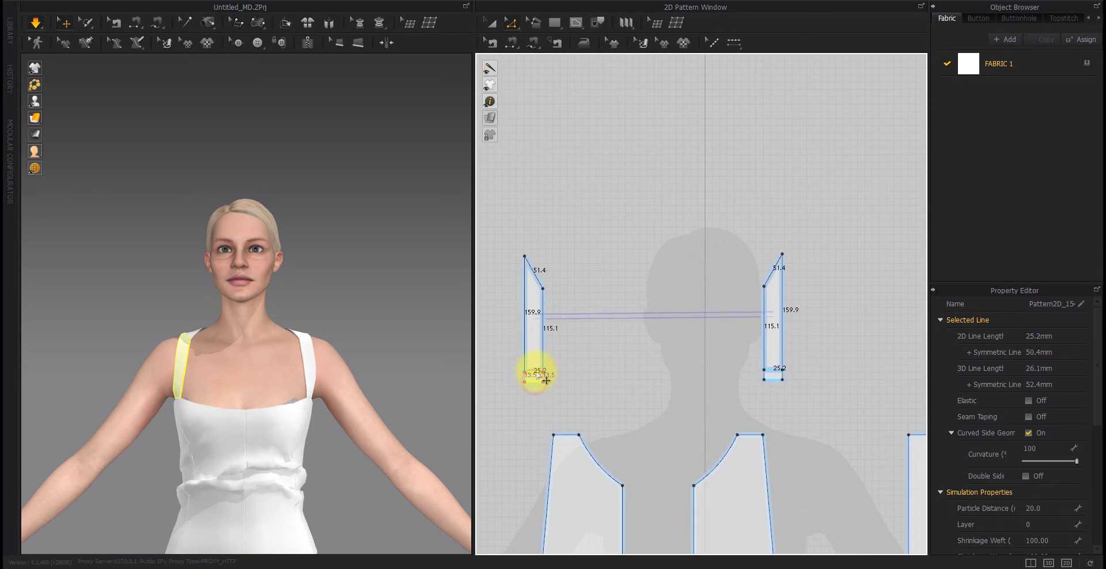
pyautogui.moveTo(536, 371); pyautogui.dragTo(537, 371)
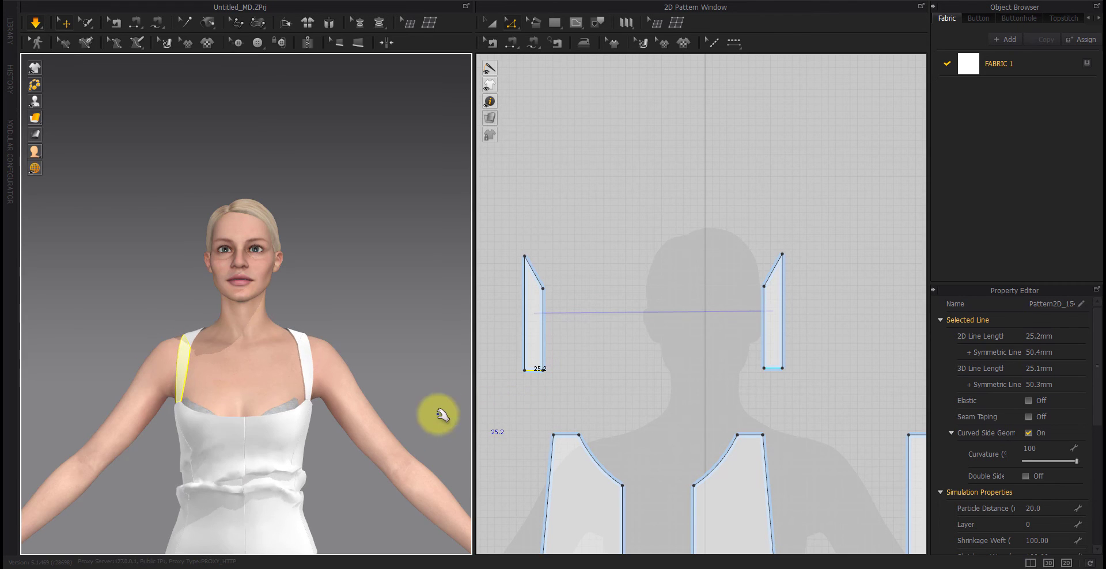
pyautogui.moveTo(264, 424); pyautogui.dragTo(303, 463, button='right')
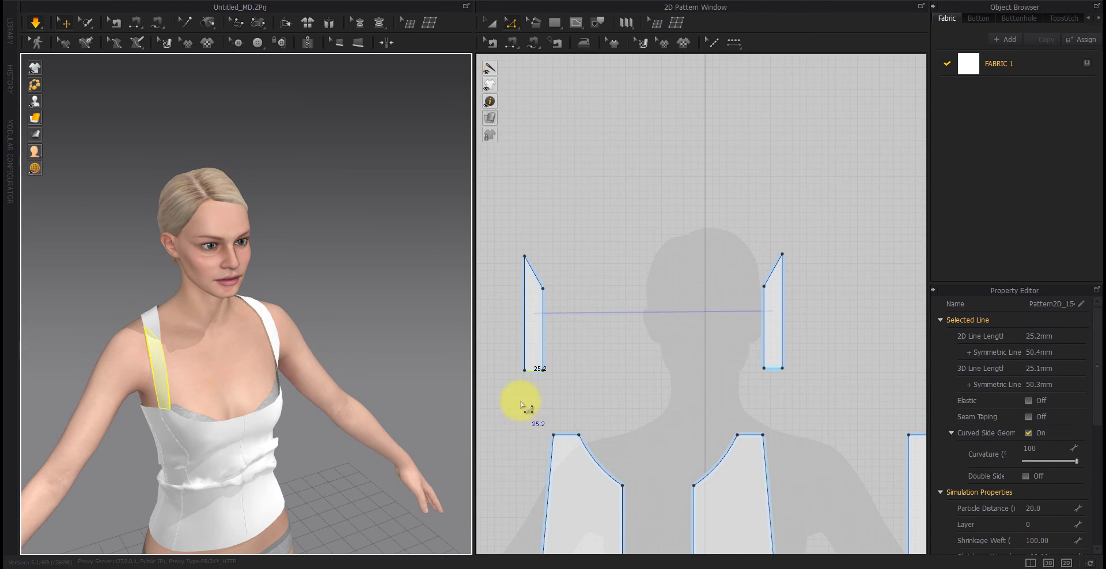
# Shorten the crossed back straps by moving their upper end edges 23 mm down along the straps.
pyautogui.moveTo(816, 383)
pyautogui.mouseDown(button='middle')
pyautogui.moveTo(488, 382)
pyautogui.moveTo(553, 387)
pyautogui.mouseUp(button='middle')
pyautogui.moveTo(810, 400)
pyautogui.mouseDown(button='middle')
pyautogui.moveTo(582, 422)
pyautogui.moveTo(566, 446)
pyautogui.mouseUp(button='middle')
pyautogui.moveTo(659, 213); pyautogui.dragTo(679, 232)
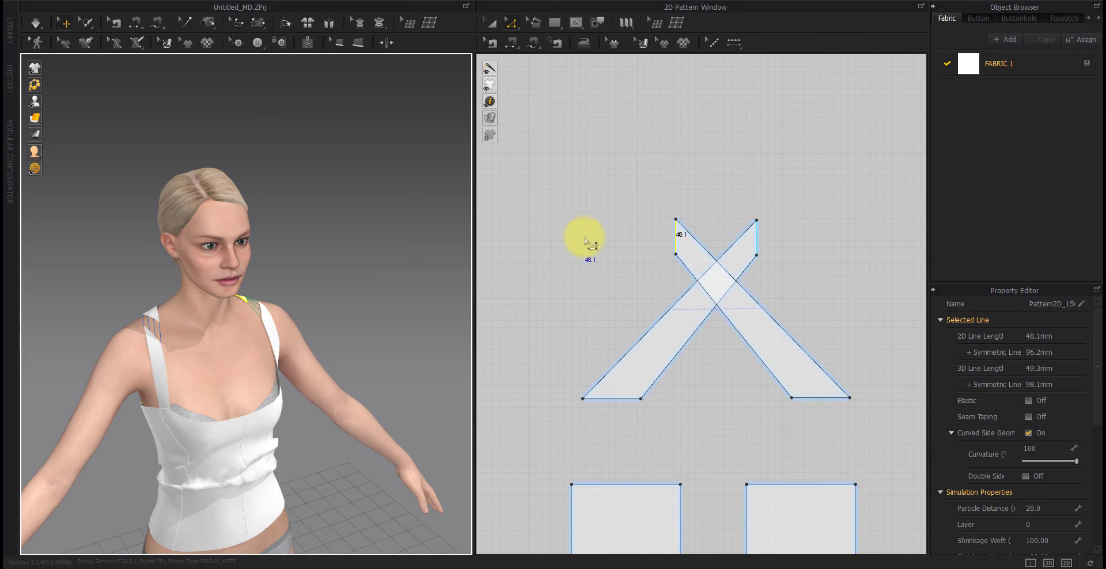
pyautogui.moveTo(666, 252)
pyautogui.mouseDown()
pyautogui.moveTo(645, 232)
pyautogui.moveTo(677, 237)
pyautogui.mouseUp()
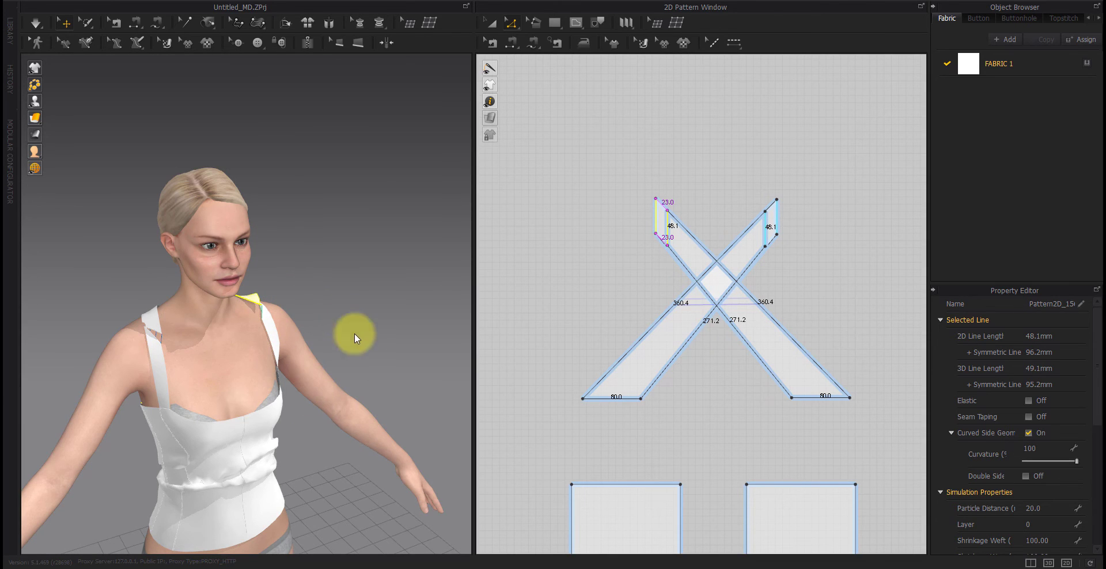
# Simulate the shortened back straps, pull the front panel up over the bust, and check the fit from the front.
pyautogui.click(247, 420)
pyautogui.moveTo(248, 377); pyautogui.dragTo(244, 312)
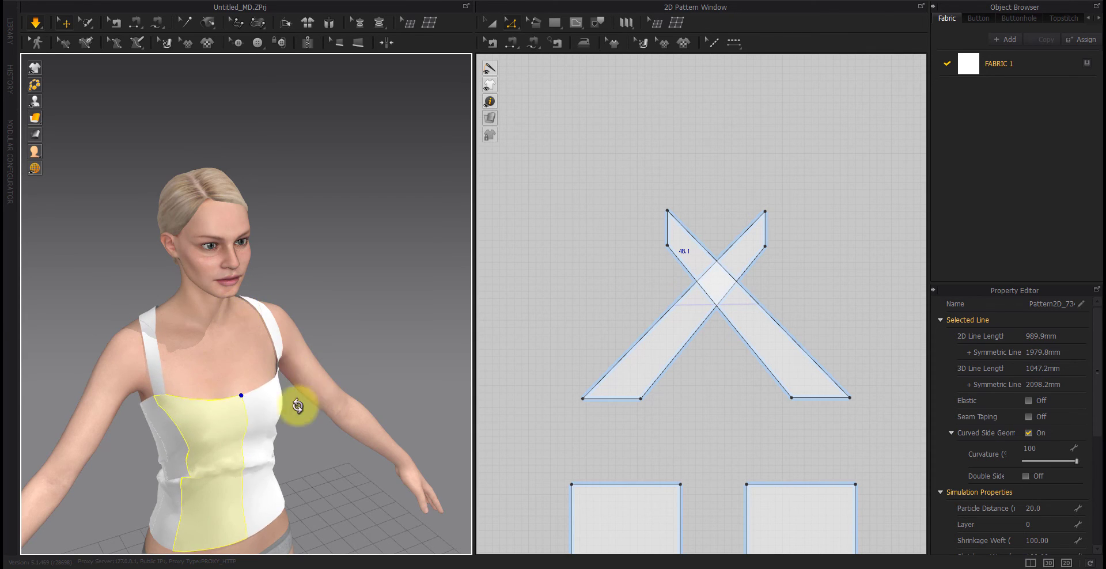
pyautogui.moveTo(296, 402); pyautogui.dragTo(195, 407, button='right')
pyautogui.moveTo(381, 398); pyautogui.dragTo(363, 414, button='right')
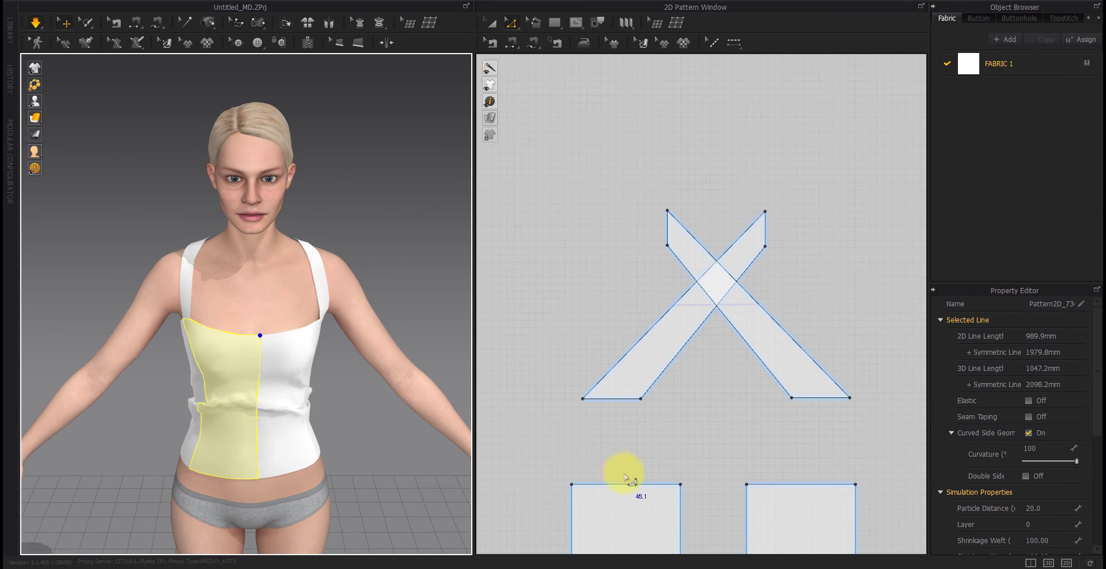
# Bow both long edges of the crossed back straps outward into curves about 272 mm and 364 mm long.
pyautogui.scroll(-5, 770, 370)
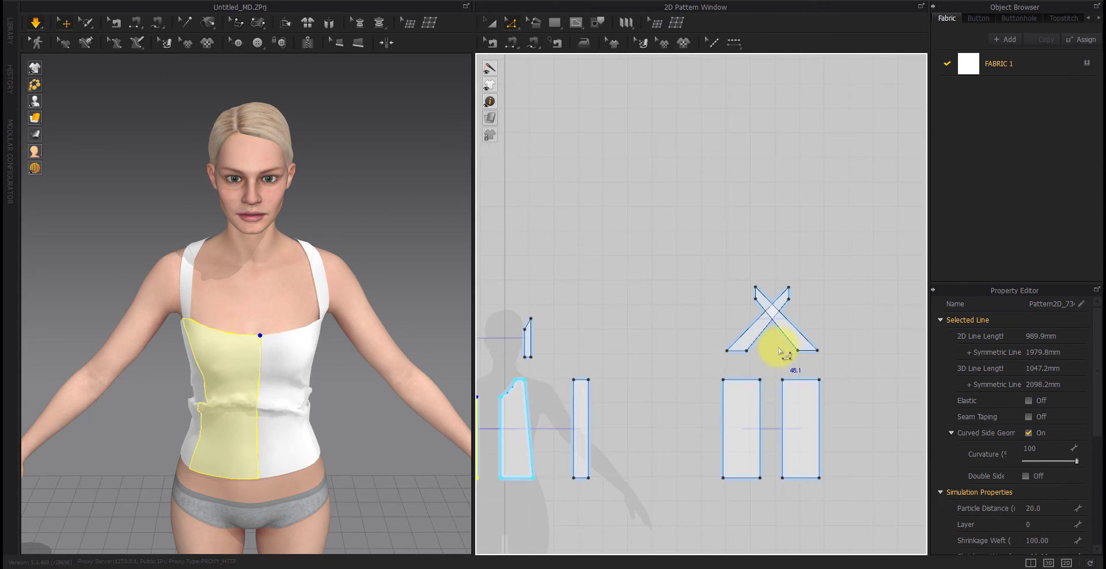
pyautogui.moveTo(382, 332); pyautogui.dragTo(238, 337, button='right')
pyautogui.scroll(5, 734, 340)
pyautogui.moveTo(814, 334); pyautogui.dragTo(657, 339, button='right')
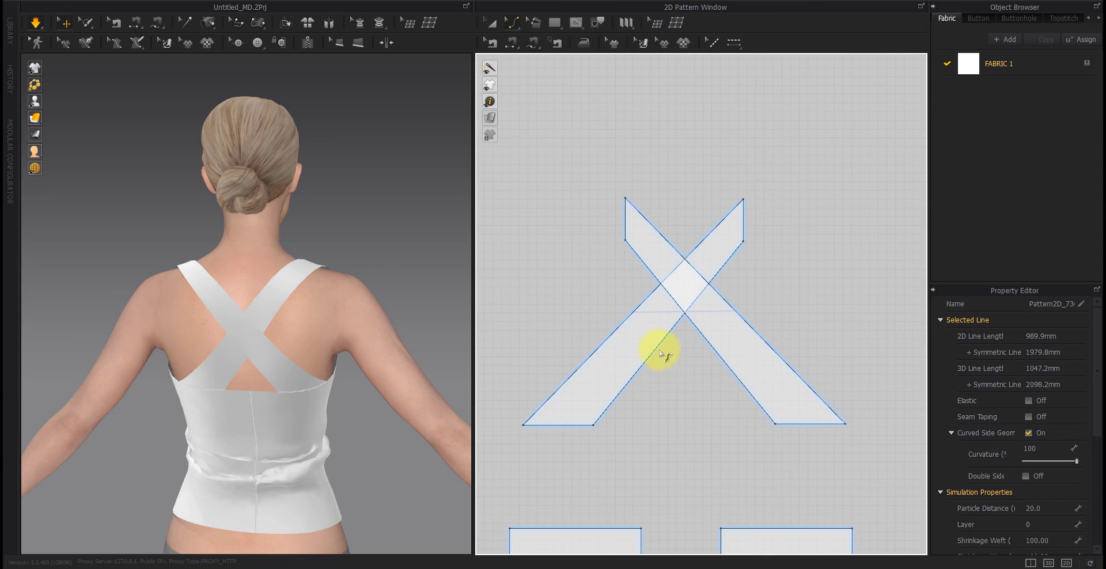
pyautogui.click(654, 352)
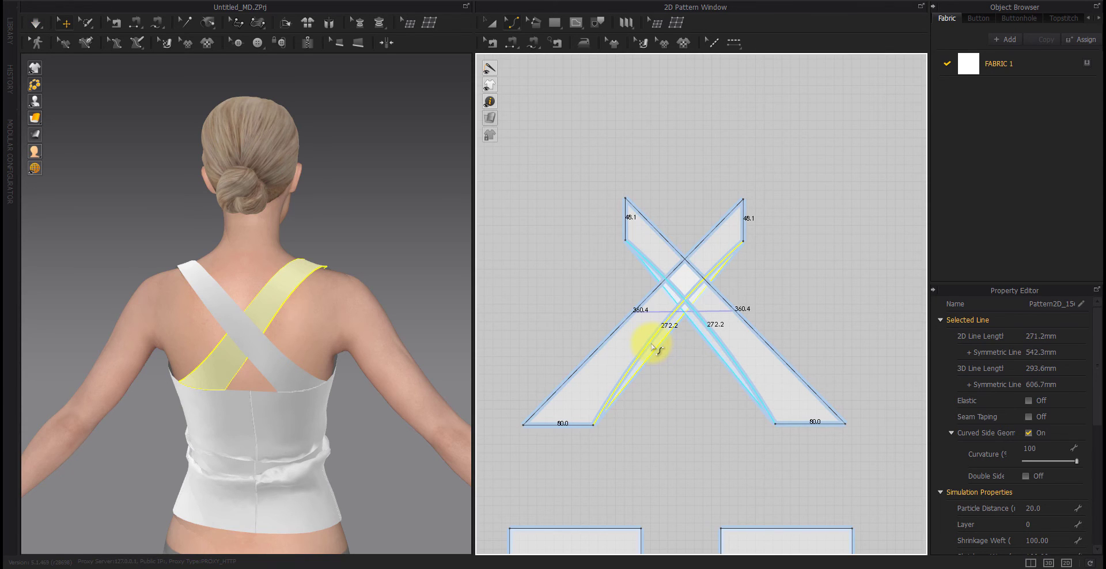
pyautogui.click(621, 321)
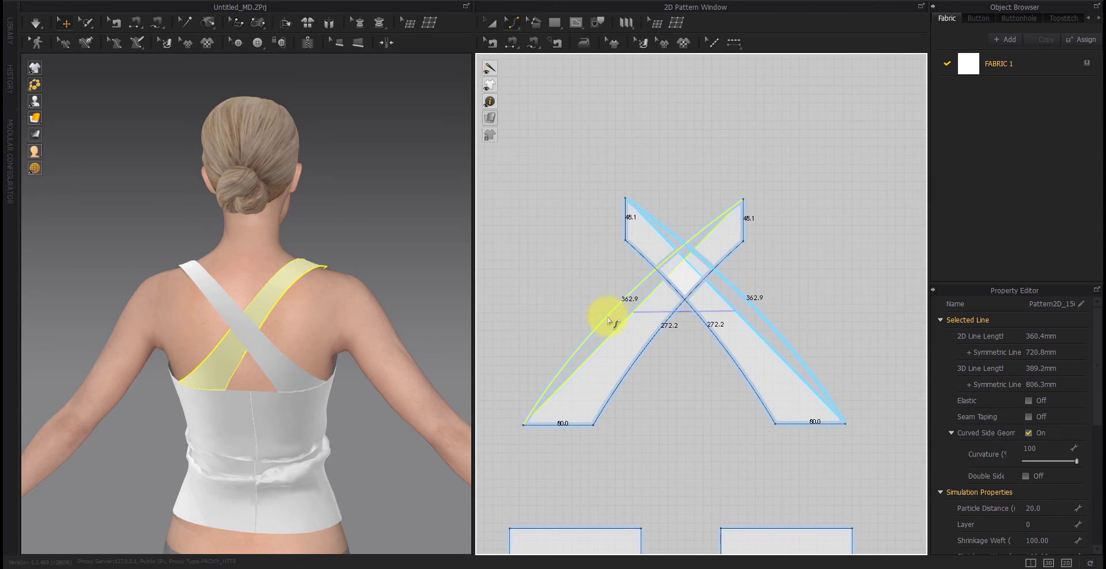
pyautogui.moveTo(629, 319); pyautogui.dragTo(634, 323)
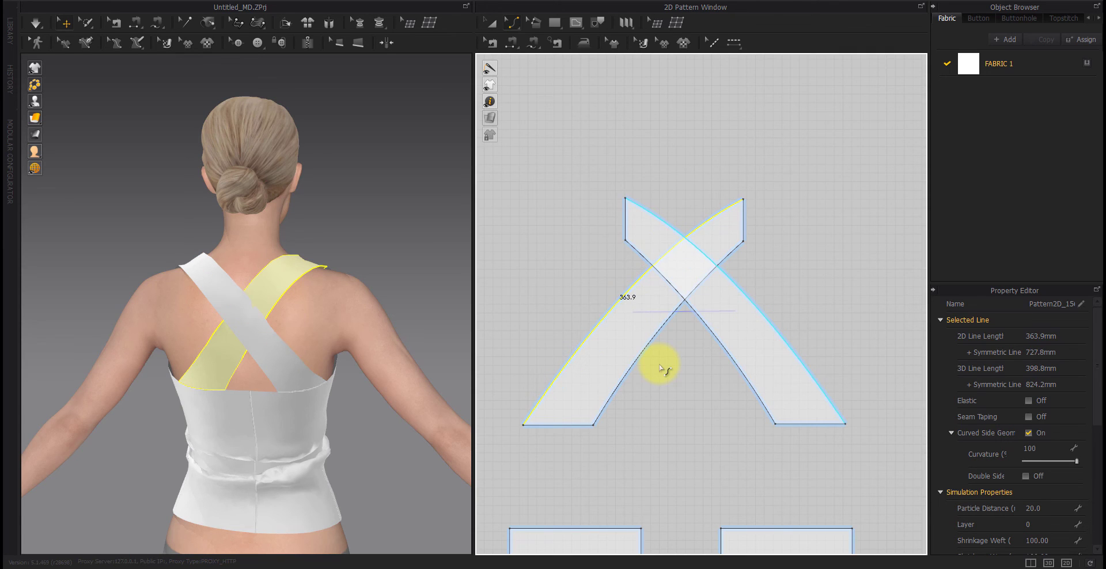
# Simulate the curved back straps and check their drape from the back and the front.
pyautogui.press('space')
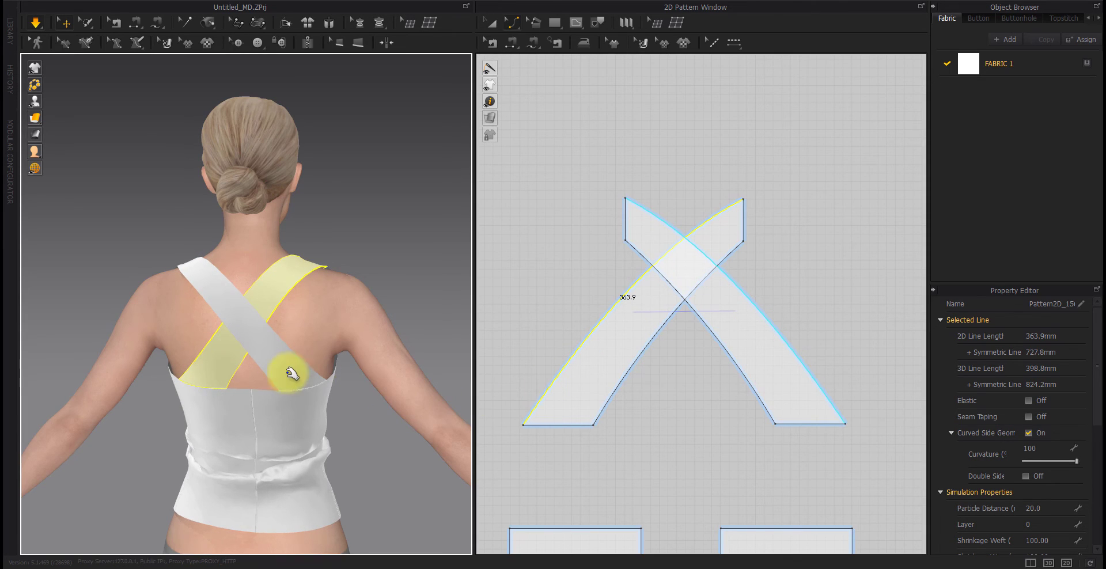
pyautogui.moveTo(288, 370)
pyautogui.mouseDown(button='right')
pyautogui.moveTo(302, 369)
pyautogui.moveTo(300, 380)
pyautogui.mouseUp(button='right')
pyautogui.click(390, 306)
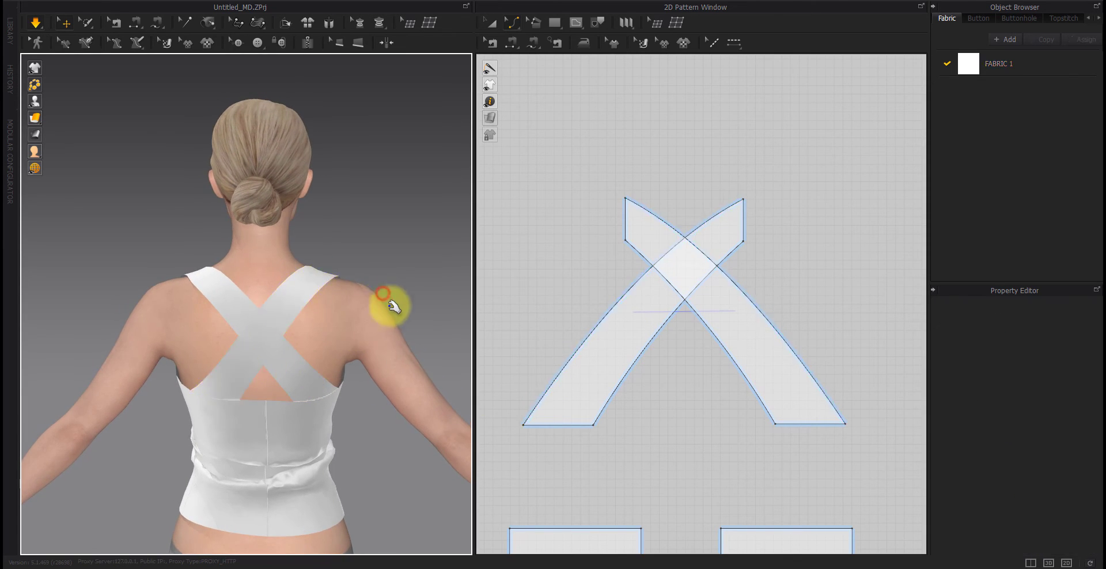
pyautogui.moveTo(222, 390); pyautogui.dragTo(461, 407, button='right')
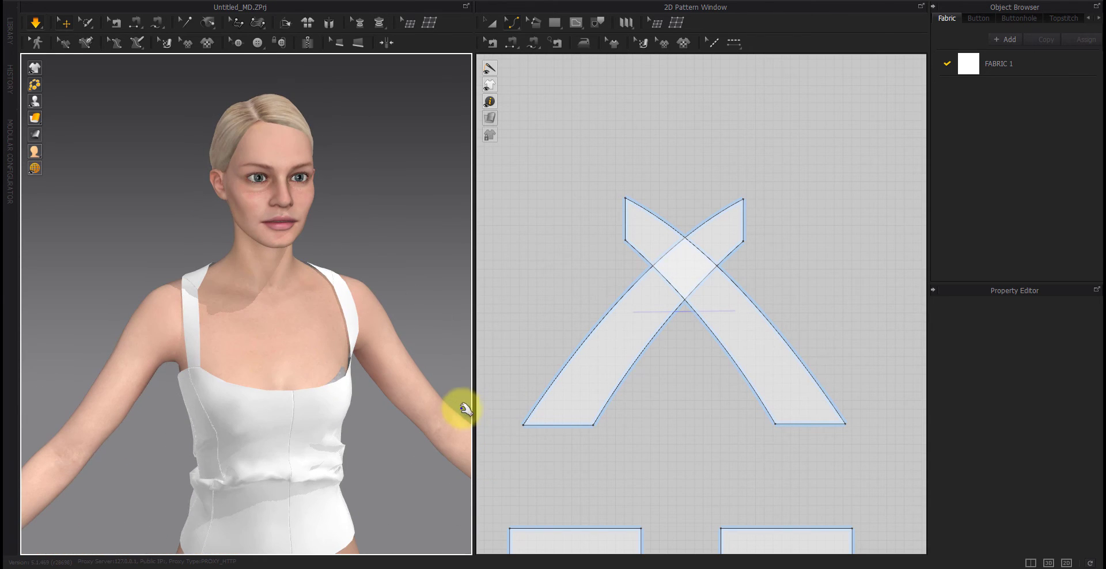
# Widen the front strap to 33 mm at its lower edge by moving its inner side inward.
pyautogui.scroll(-3, 634, 410)
pyautogui.scroll(-3, 632, 407)
pyautogui.moveTo(613, 412); pyautogui.dragTo(820, 402, button='middle')
pyautogui.moveTo(707, 374); pyautogui.dragTo(864, 375, button='middle')
pyautogui.scroll(6, 704, 352)
pyautogui.click(719, 292)
pyautogui.scroll(-5, 637, 370)
pyautogui.moveTo(594, 386); pyautogui.dragTo(752, 376, button='middle')
pyautogui.scroll(7, 663, 383)
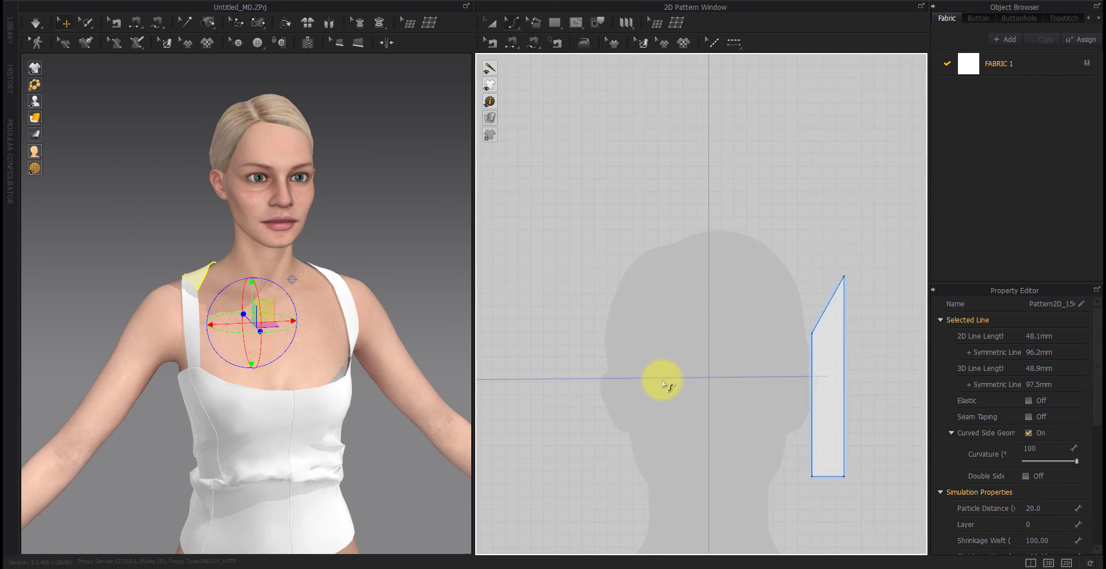
pyautogui.scroll(-3, 662, 383)
pyautogui.moveTo(605, 400); pyautogui.dragTo(678, 388, button='middle')
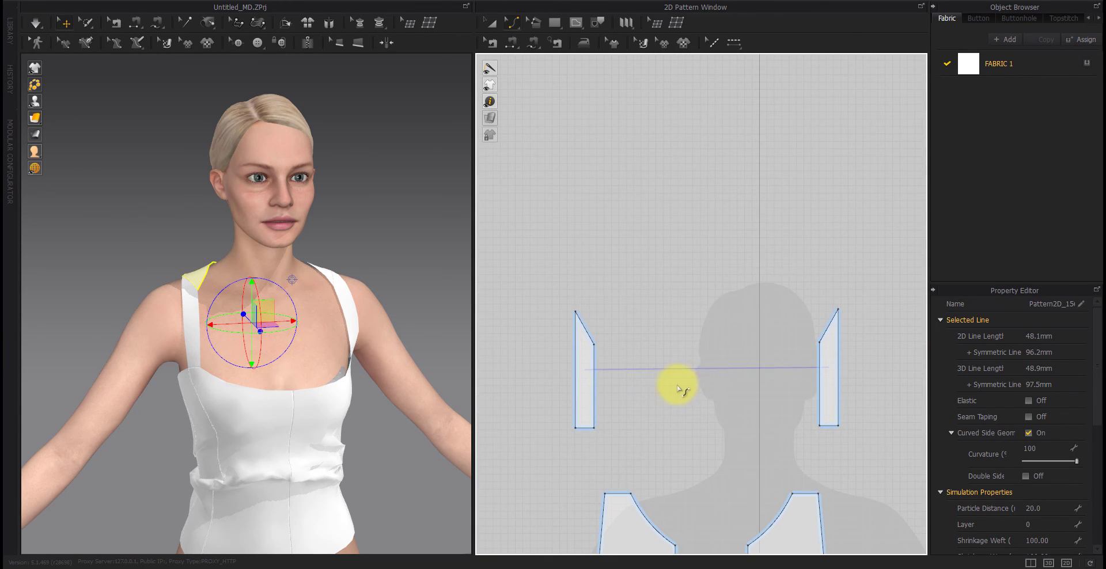
pyautogui.click(593, 374)
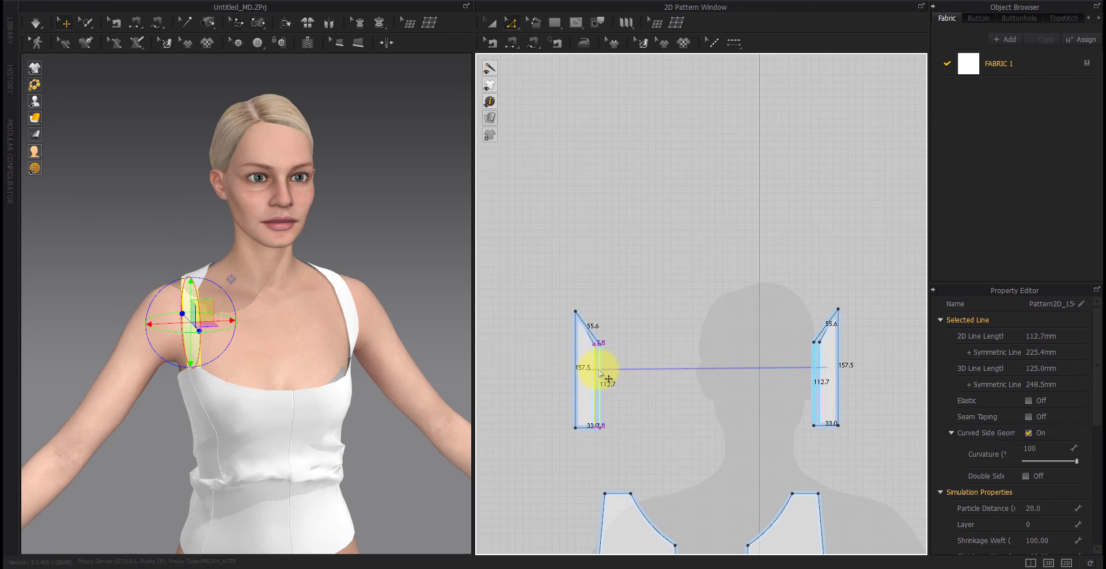
# Simulate the widened front straps and inspect their fit from the front.
pyautogui.press('space')
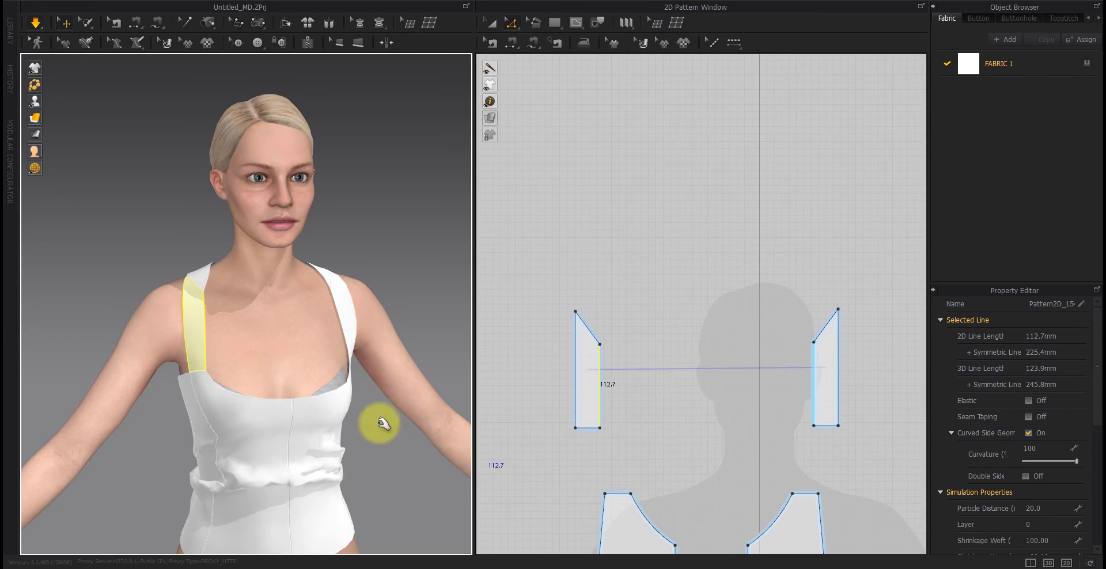
pyautogui.moveTo(382, 423); pyautogui.dragTo(386, 268, button='right')
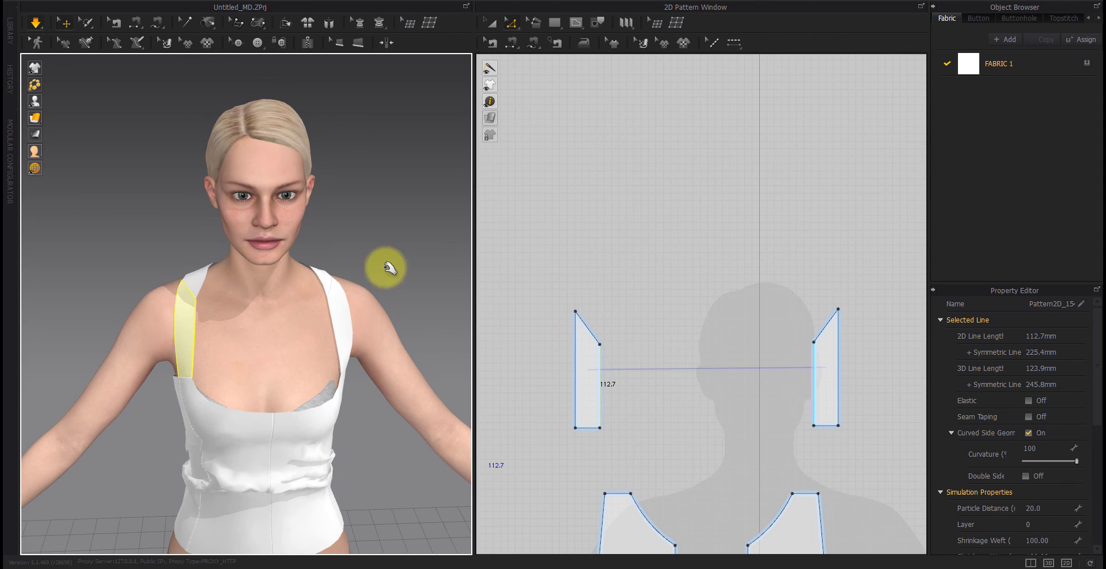
pyautogui.click(387, 268)
pyautogui.moveTo(359, 391); pyautogui.dragTo(362, 361, button='right')
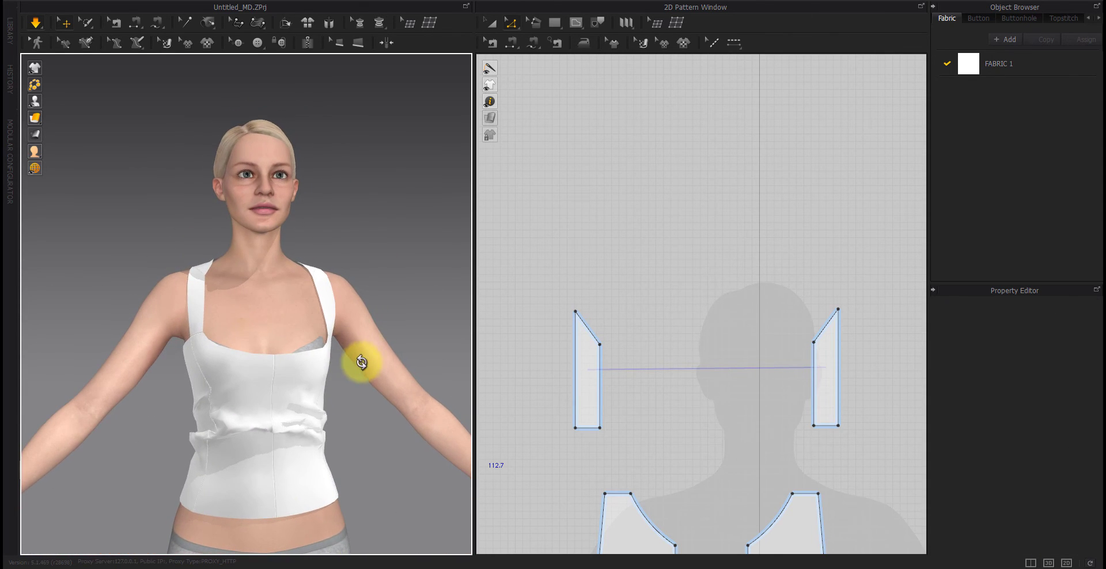
# Lengthen the front panels by moving their bottom edge down in 2D, and simulate the longer hem.
pyautogui.scroll(-5, 595, 443)
pyautogui.moveTo(629, 452); pyautogui.dragTo(642, 262, button='middle')
pyautogui.moveTo(615, 374); pyautogui.dragTo(616, 393)
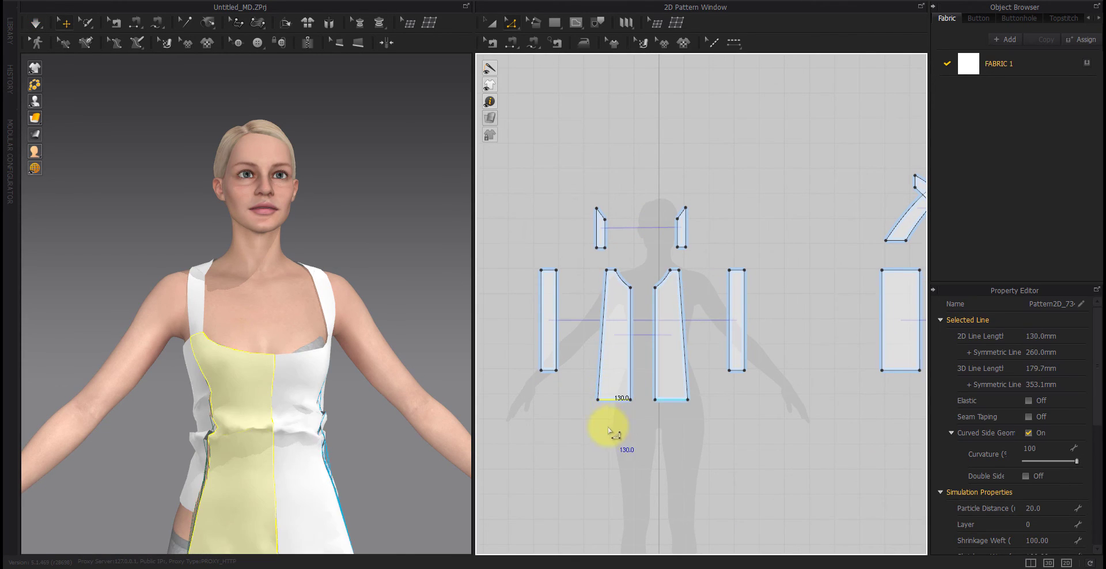
pyautogui.moveTo(366, 403); pyautogui.dragTo(276, 461, button='right')
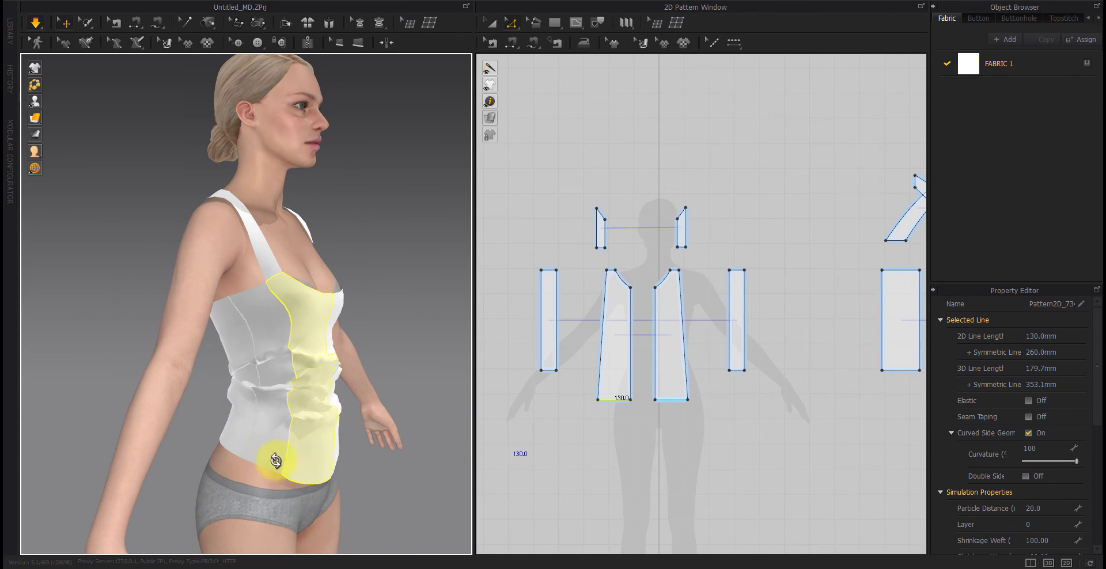
# Pull the draped side and back panels downward in 3D to straighten the bunched fabric around the waist.
pyautogui.moveTo(245, 457); pyautogui.dragTo(138, 566)
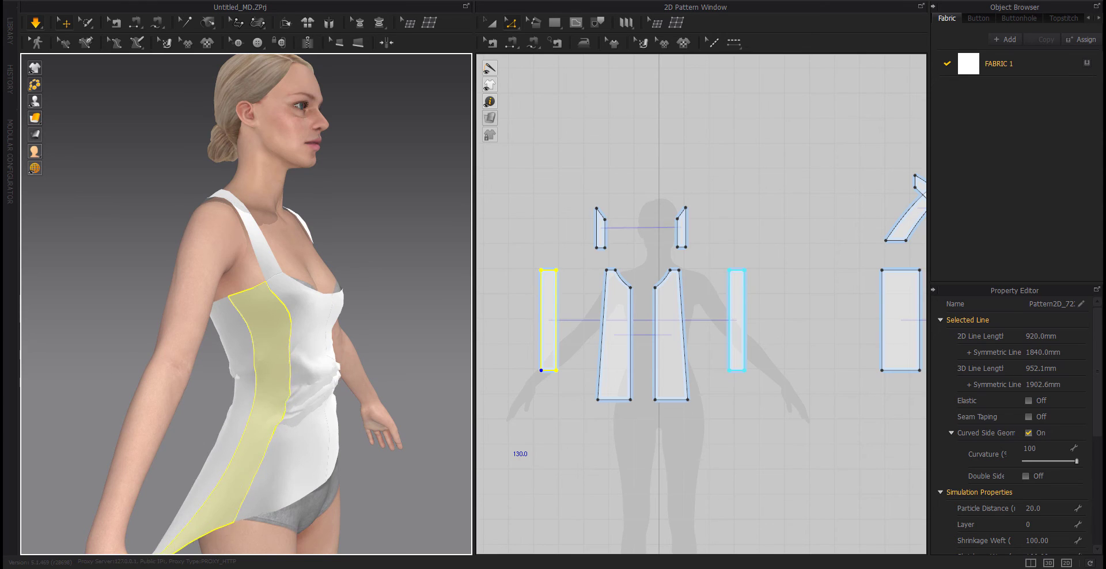
pyautogui.moveTo(143, 521); pyautogui.dragTo(259, 407, button='right')
pyautogui.moveTo(262, 410); pyautogui.dragTo(216, 563)
pyautogui.scroll(-2, 192, 464)
pyautogui.moveTo(194, 464); pyautogui.dragTo(206, 402, button='middle')
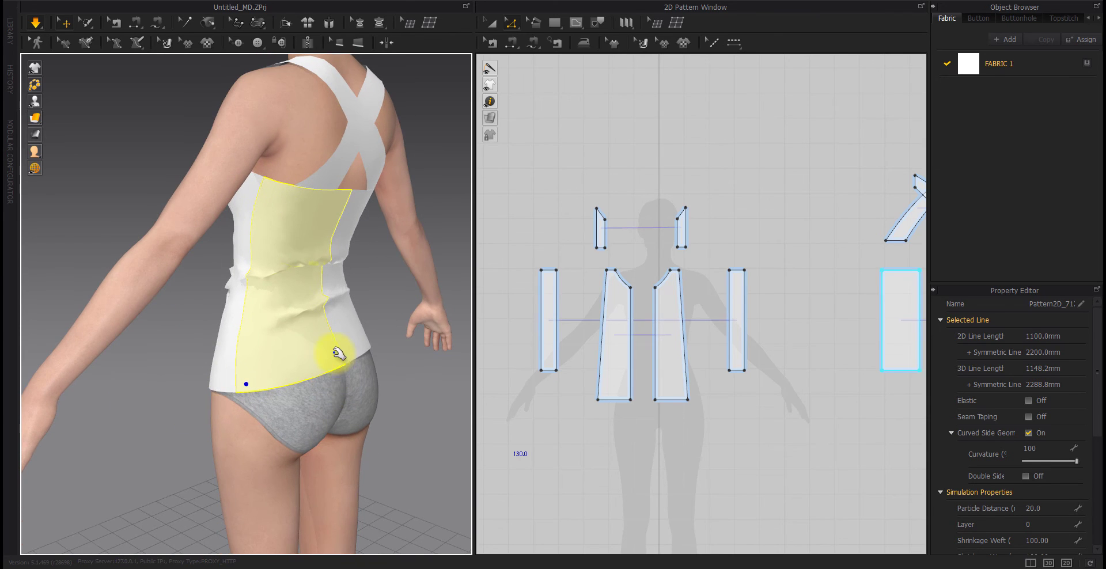
# Pull the draped back panel's lower part downward in 3D to smooth the fabric bunched at the back waist.
pyautogui.moveTo(338, 353); pyautogui.dragTo(371, 505)
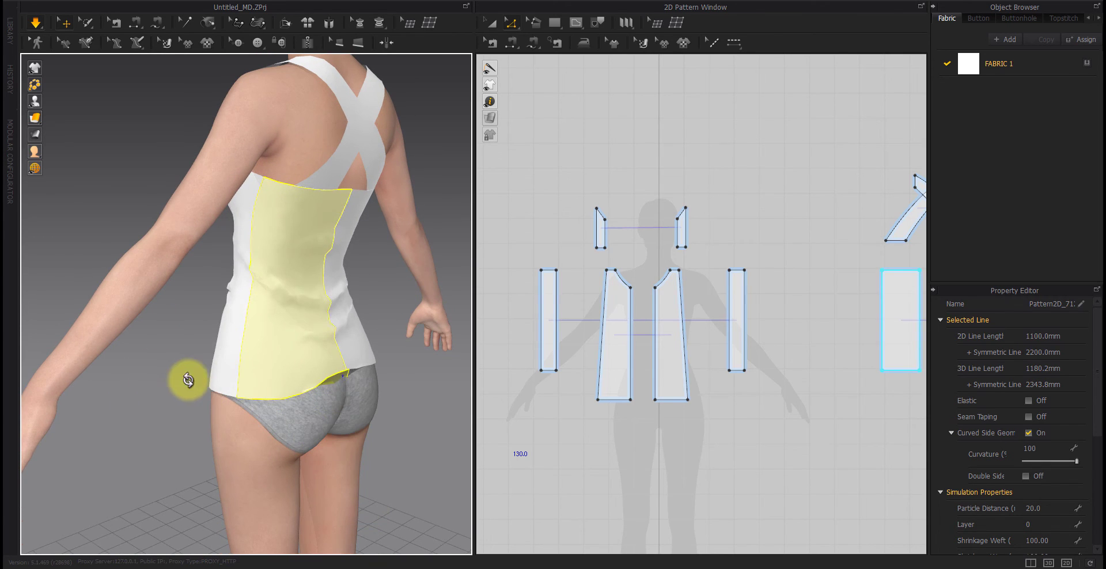
pyautogui.moveTo(188, 379); pyautogui.dragTo(246, 383, button='right')
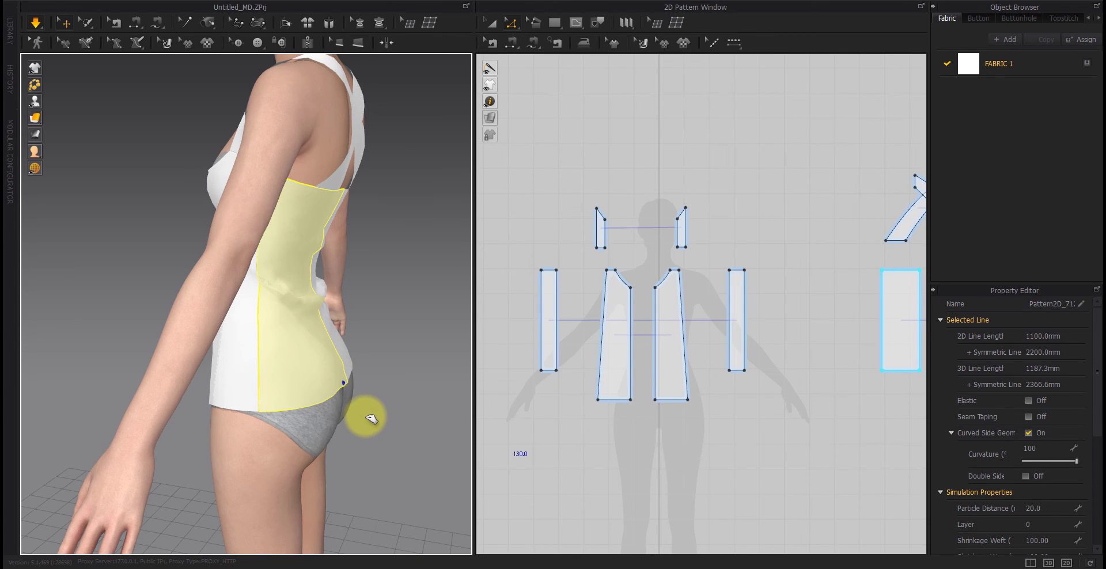
pyautogui.moveTo(221, 382); pyautogui.dragTo(363, 351, button='right')
# Lower the mirrored front panels' centre neckline point and round the neckline edge into a curve about 119 mm long.
pyautogui.moveTo(651, 288); pyautogui.dragTo(632, 298)
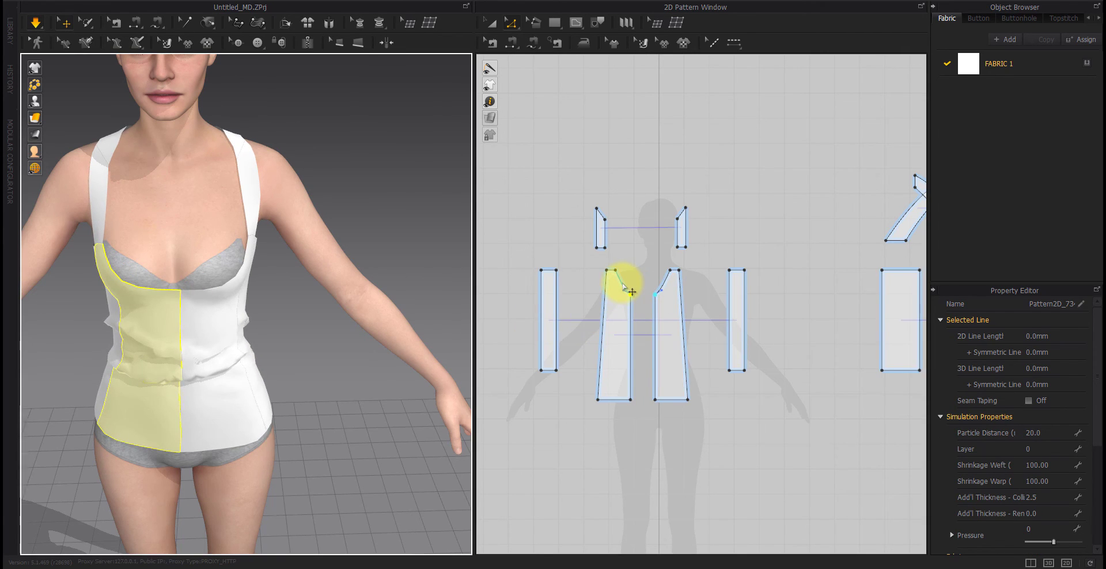
pyautogui.scroll(4, 623, 284)
pyautogui.press('v')
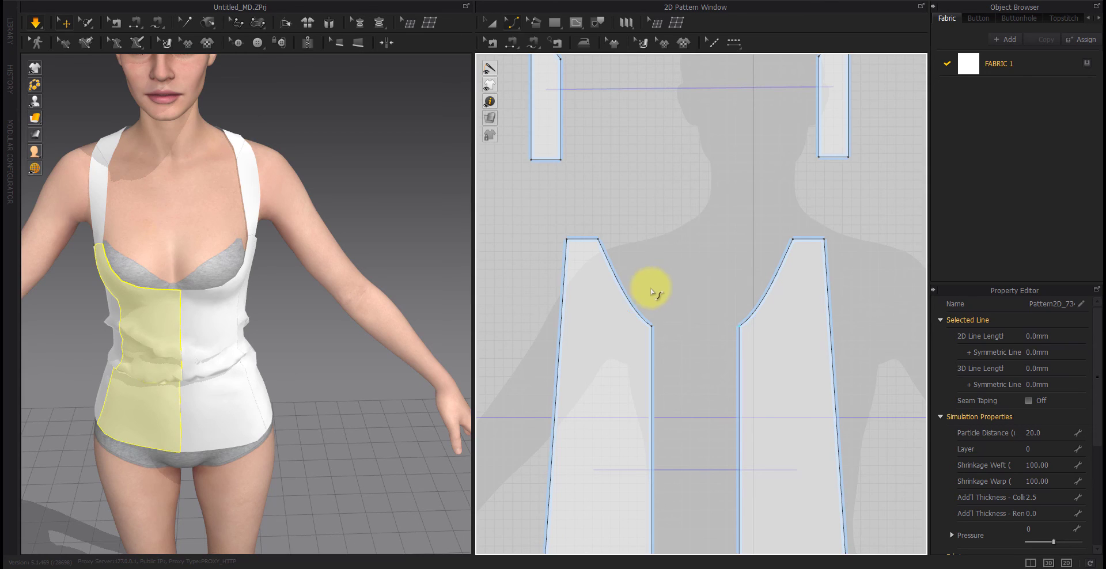
pyautogui.click(621, 294)
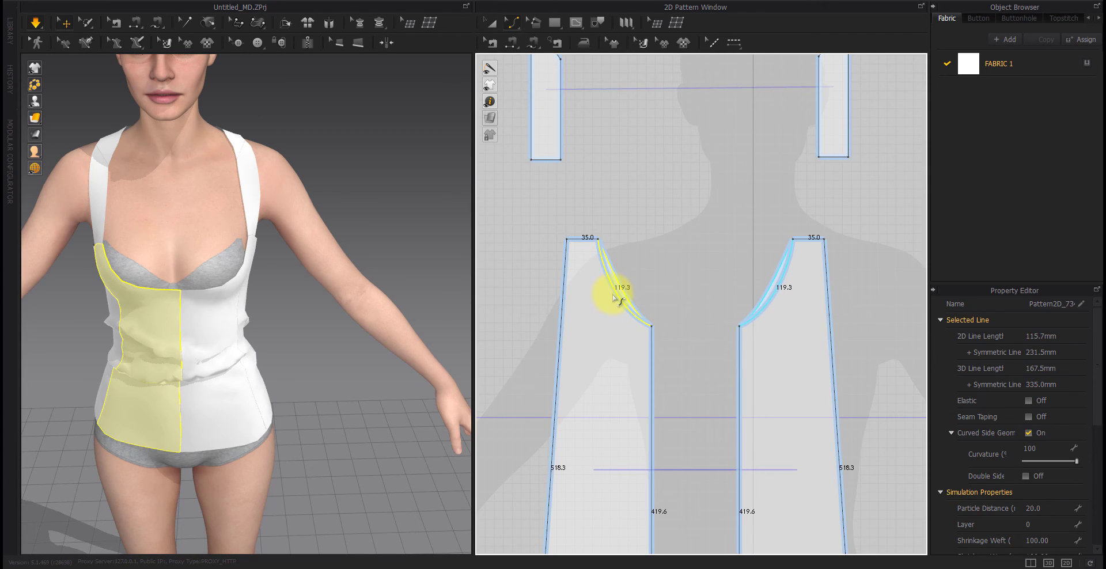
# Pull the draped front neckline up over the bust in 3D and shift a shoulder strap inward toward the neck.
pyautogui.click(173, 291)
pyautogui.moveTo(180, 259); pyautogui.dragTo(175, 125)
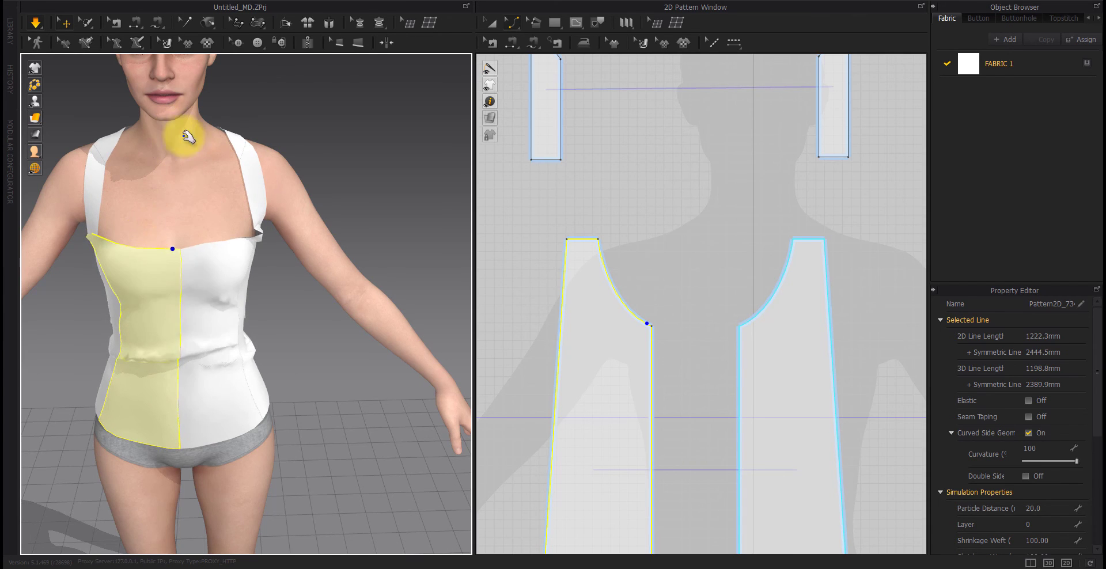
pyautogui.moveTo(241, 149); pyautogui.dragTo(212, 64)
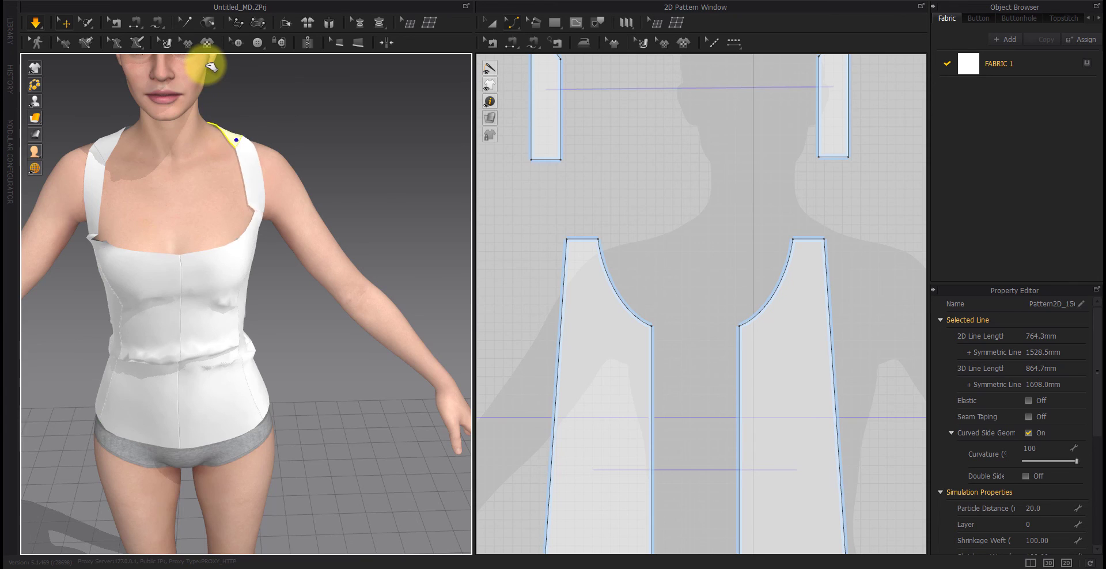
# Pull the back panel downward and reposition both crossed back straps on the avatar in 3D.
pyautogui.moveTo(276, 237); pyautogui.dragTo(118, 196, button='right')
pyautogui.moveTo(321, 279); pyautogui.dragTo(354, 348)
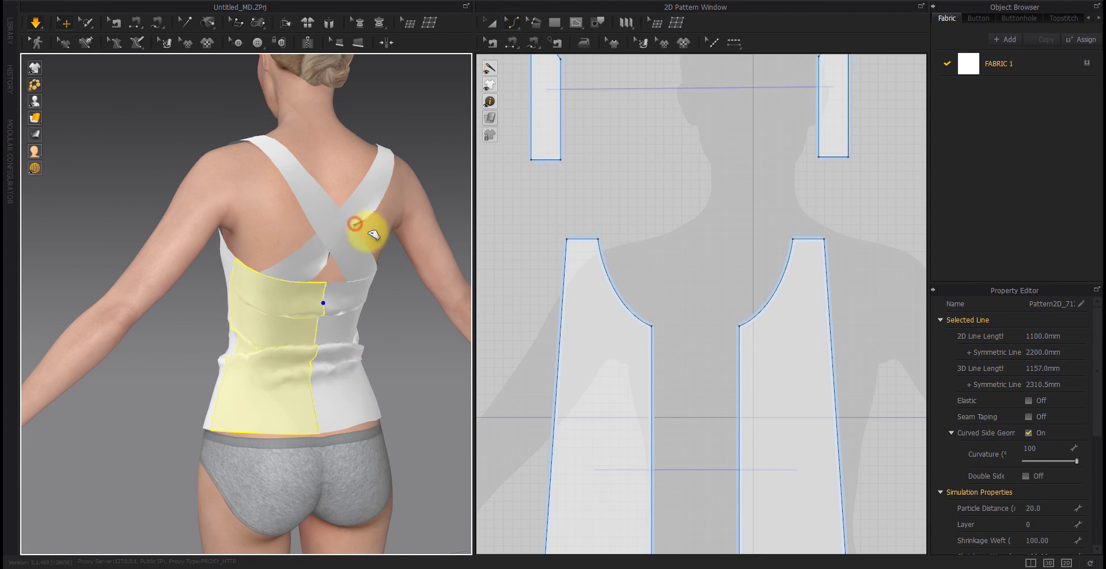
pyautogui.moveTo(355, 224); pyautogui.dragTo(404, 259)
pyautogui.moveTo(365, 222); pyautogui.dragTo(392, 261)
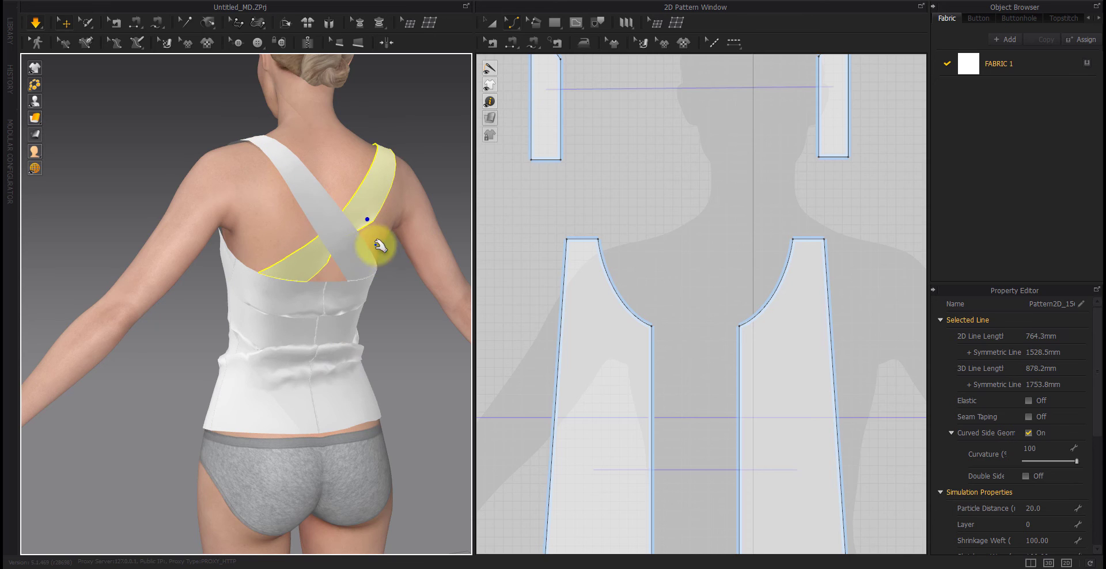
pyautogui.moveTo(338, 226); pyautogui.dragTo(309, 247)
# Raise the front panels' centre neckline point slightly in 2D to give a centre edge of about 426 mm.
pyautogui.moveTo(309, 247); pyautogui.dragTo(341, 298, button='right')
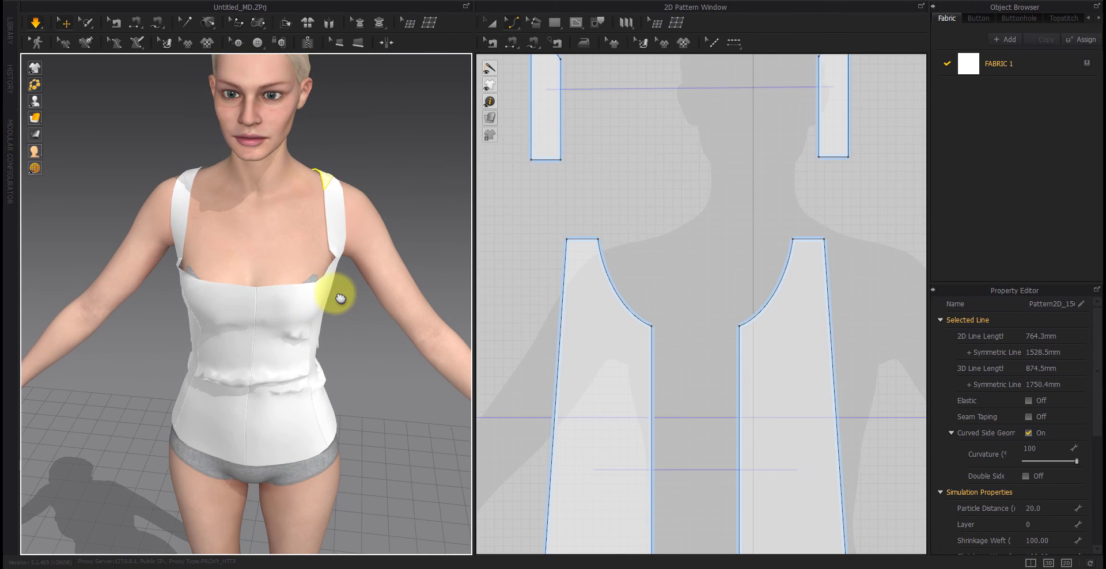
pyautogui.click(639, 322)
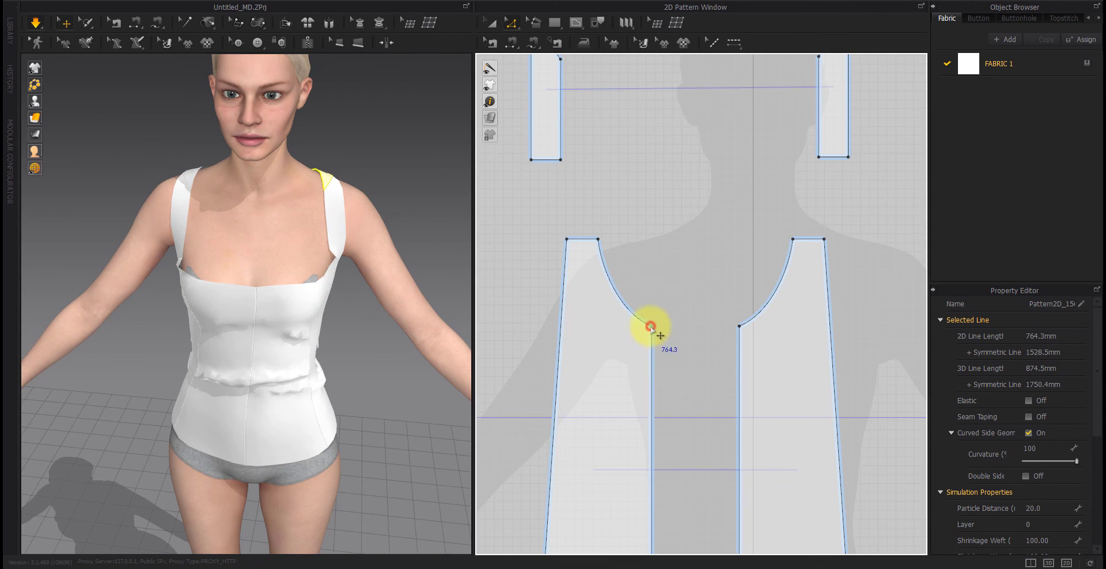
pyautogui.click(651, 326)
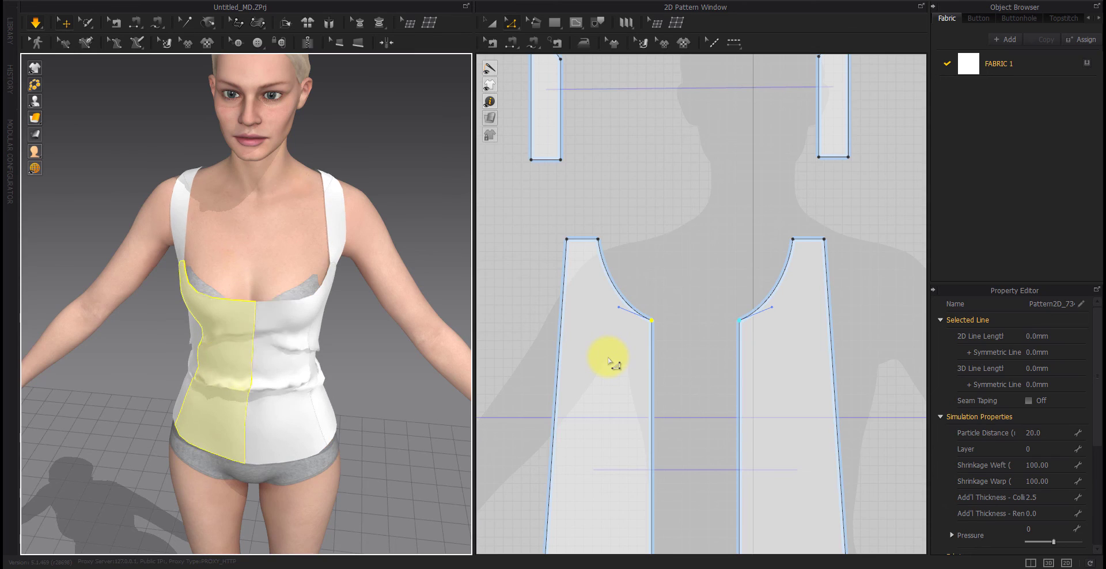
# Pull both front panels up at the centre and strap joints in 3D so the reshaped neckline covers the bust.
pyautogui.moveTo(253, 312); pyautogui.dragTo(264, 223)
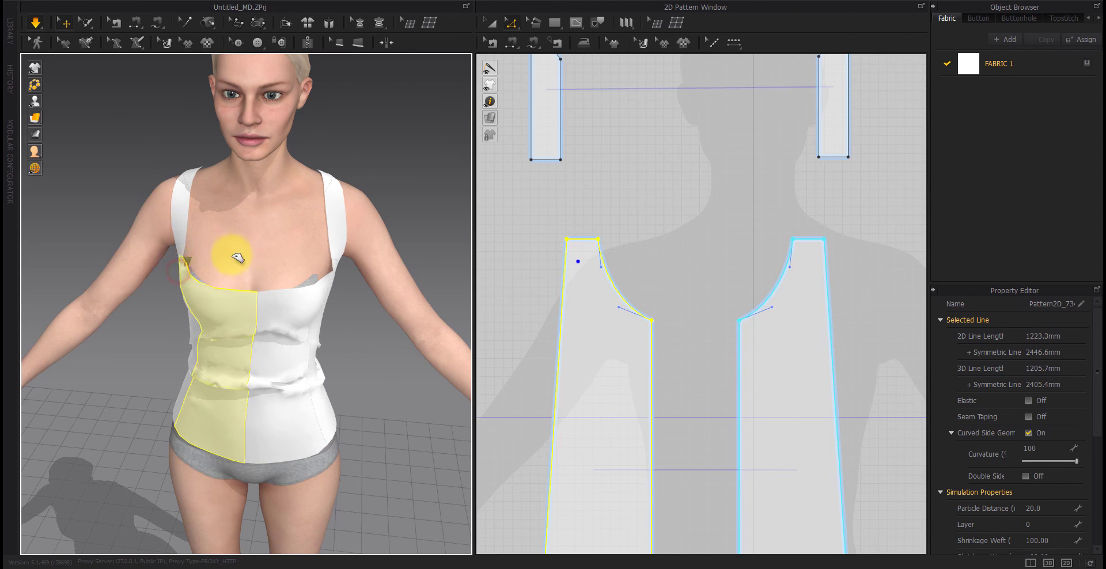
pyautogui.moveTo(336, 254); pyautogui.dragTo(288, 240)
pyautogui.scroll(-4, 295, 262)
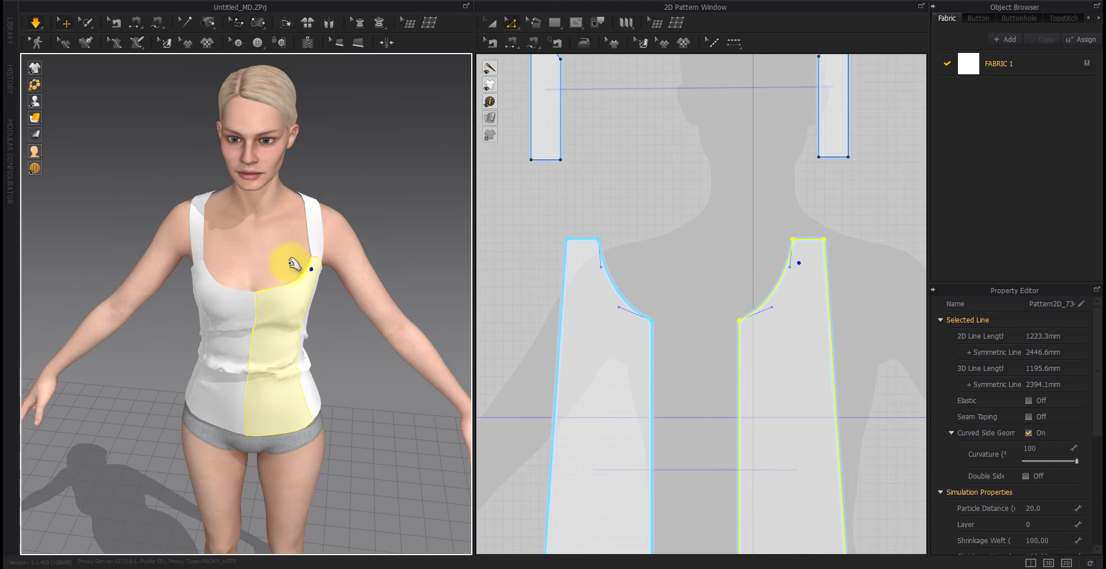
pyautogui.moveTo(286, 252); pyautogui.dragTo(284, 242, button='right')
pyautogui.click(395, 223)
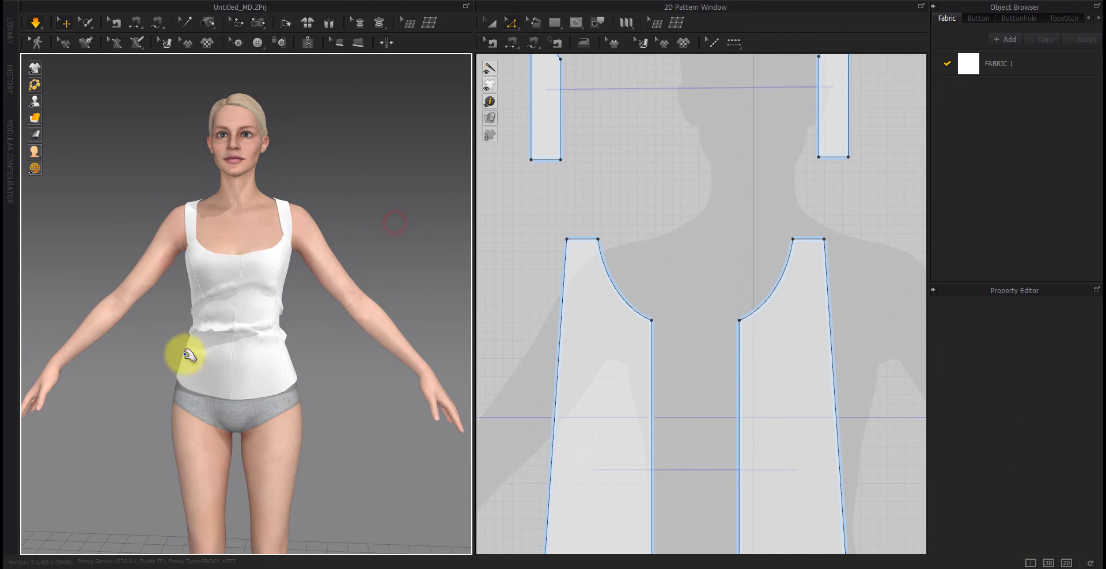
# Tug the draped front panel up from the hem and the back panel down in 3D to redistribute the waist folds.
pyautogui.moveTo(195, 363); pyautogui.dragTo(203, 364, button='right')
pyautogui.moveTo(252, 376); pyautogui.dragTo(222, 244)
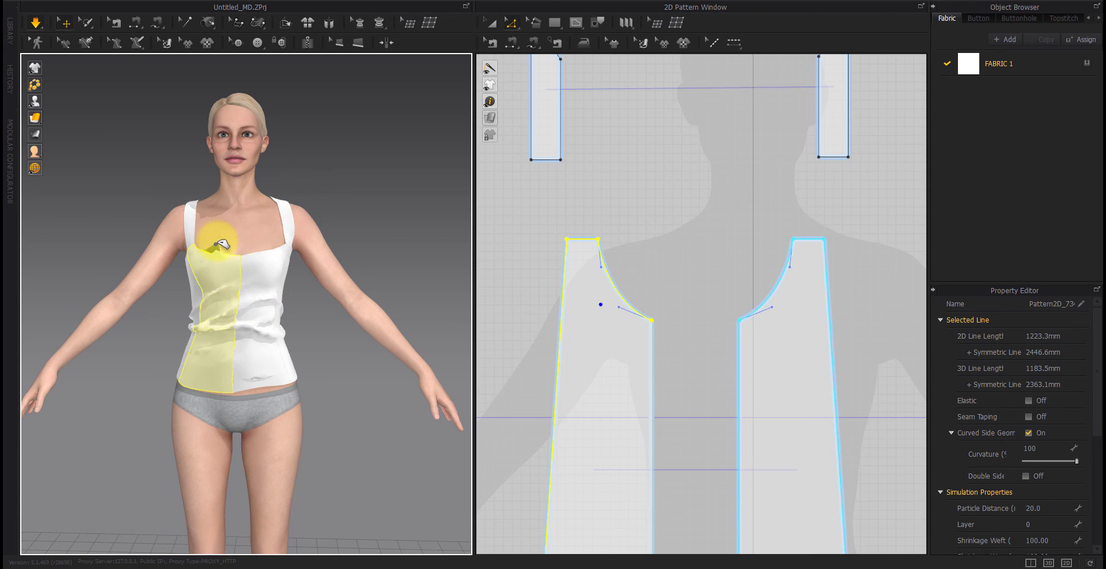
pyautogui.moveTo(289, 375); pyautogui.dragTo(188, 359, button='right')
pyautogui.moveTo(226, 399); pyautogui.dragTo(265, 494)
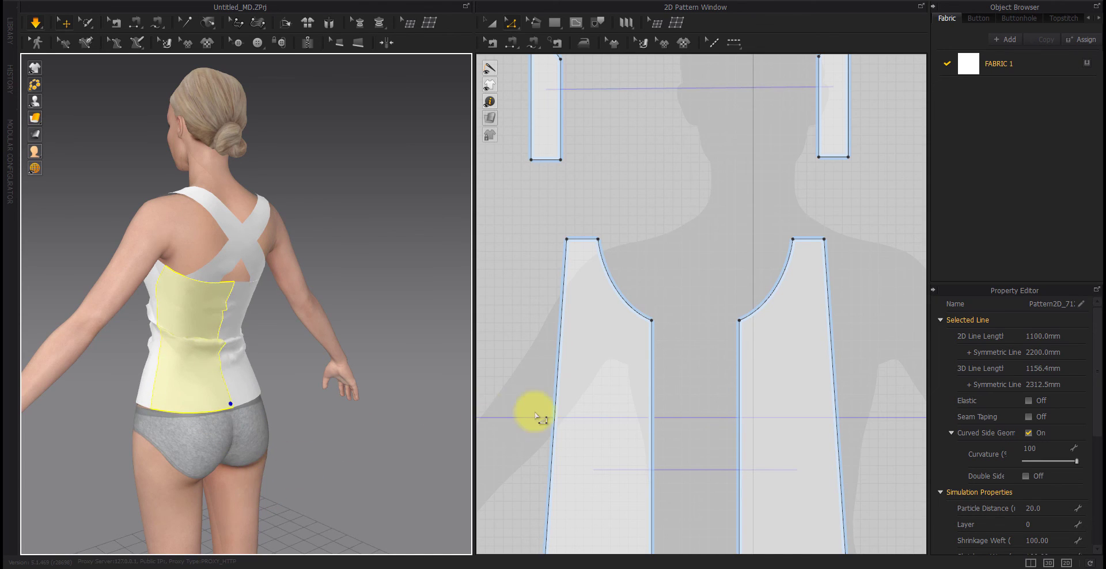
# Flatten the front panels' neckline curve slightly in 2D to a length of about 112 mm.
pyautogui.scroll(-5, 576, 424)
pyautogui.moveTo(585, 426); pyautogui.dragTo(633, 360, button='right')
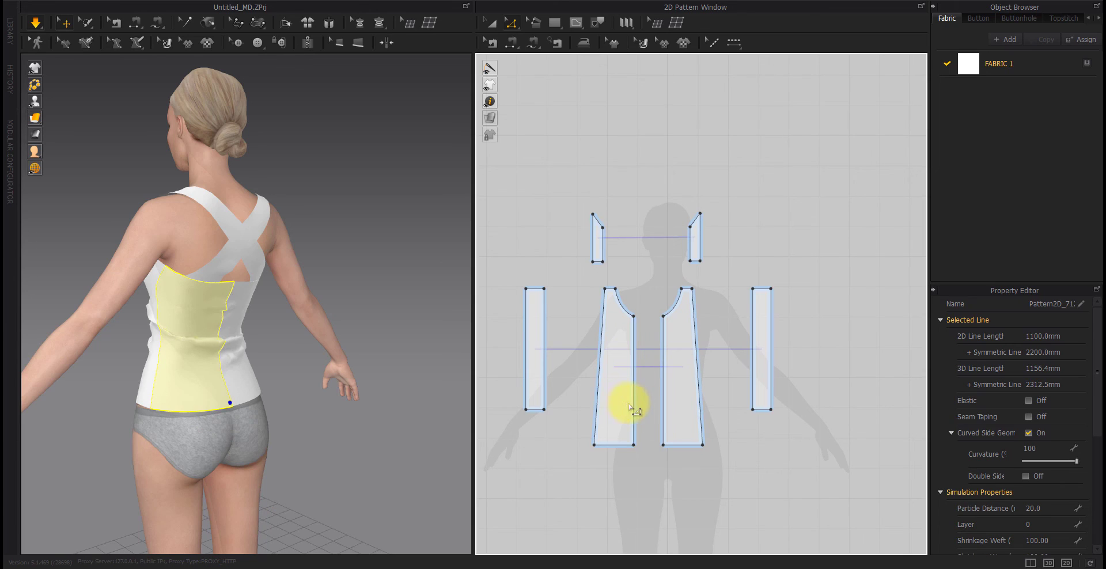
pyautogui.click(624, 310)
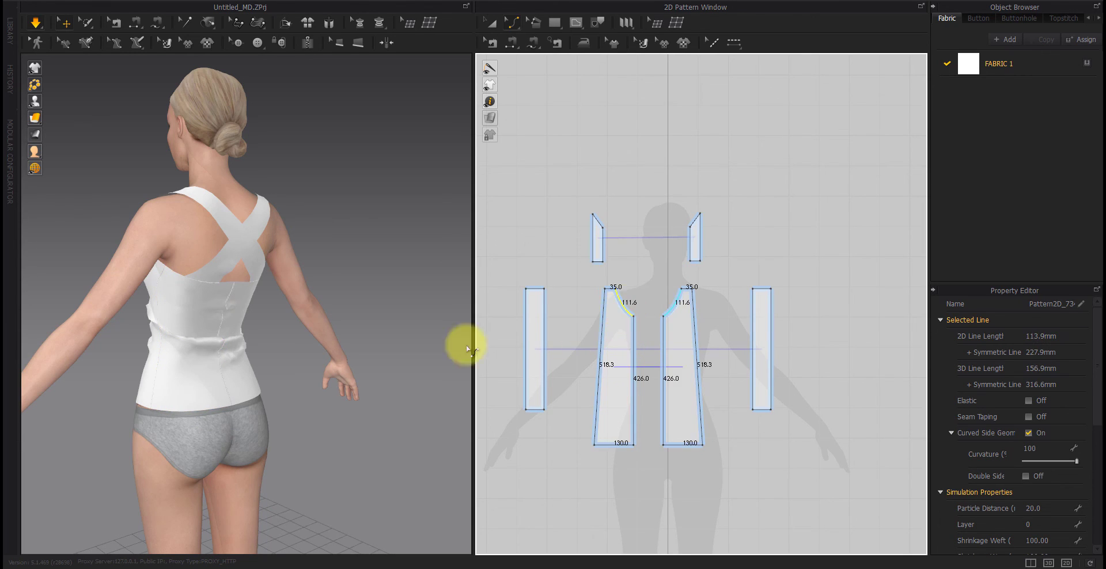
# Pull the upper edges of both front panels upward and inward in 3D to settle the flattened neckline.
pyautogui.moveTo(181, 328); pyautogui.dragTo(360, 371, button='right')
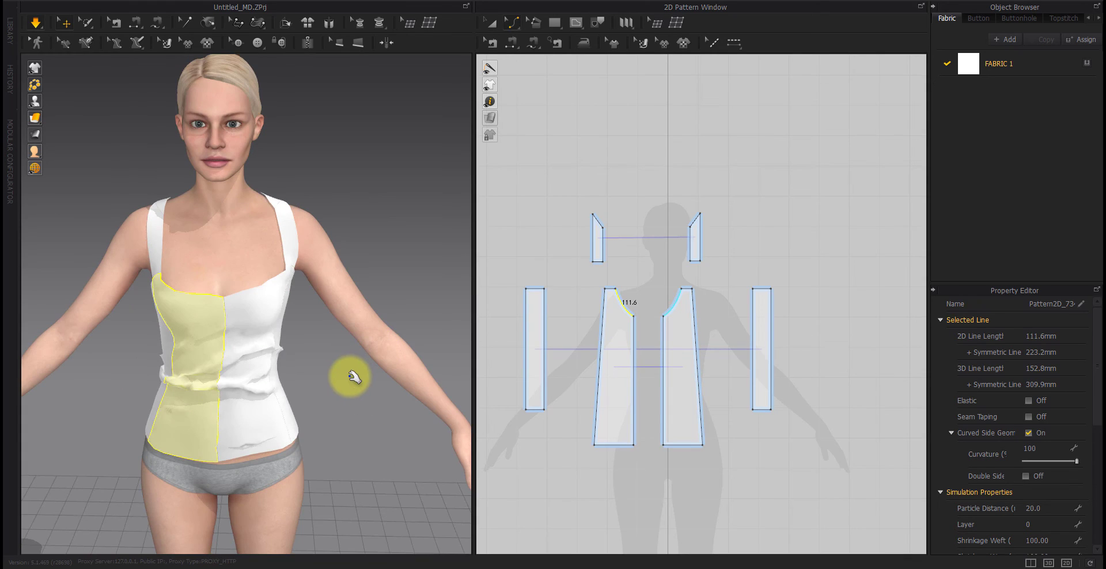
pyautogui.click(192, 292)
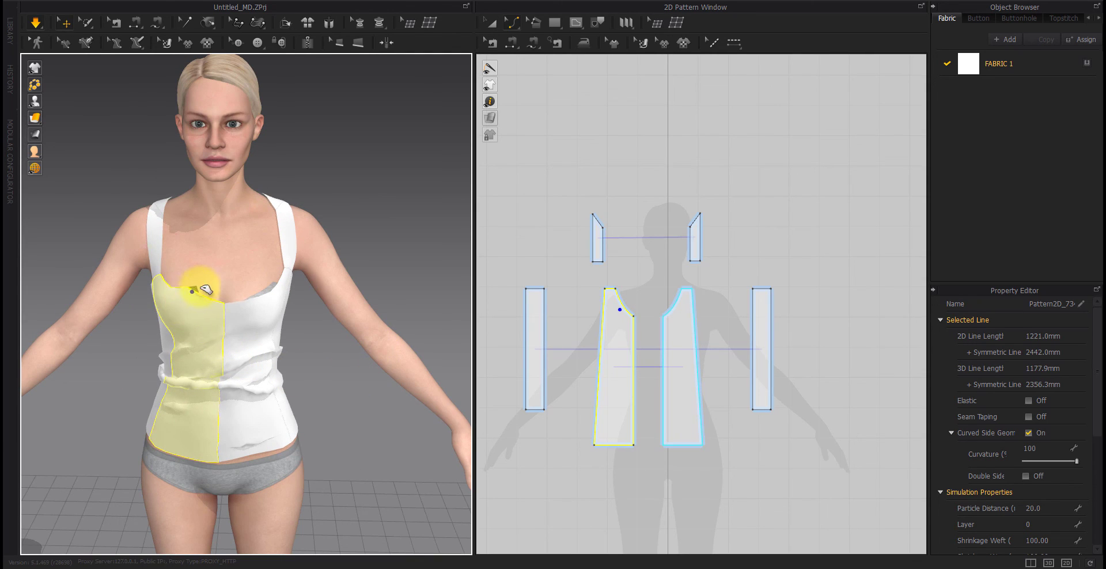
pyautogui.click(267, 295)
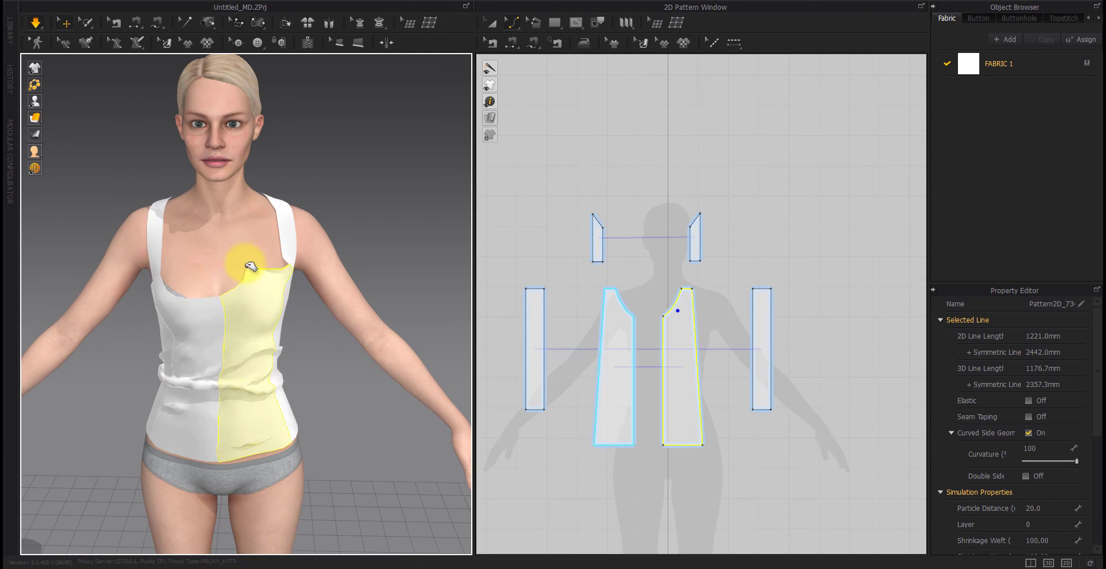
pyautogui.click(175, 303)
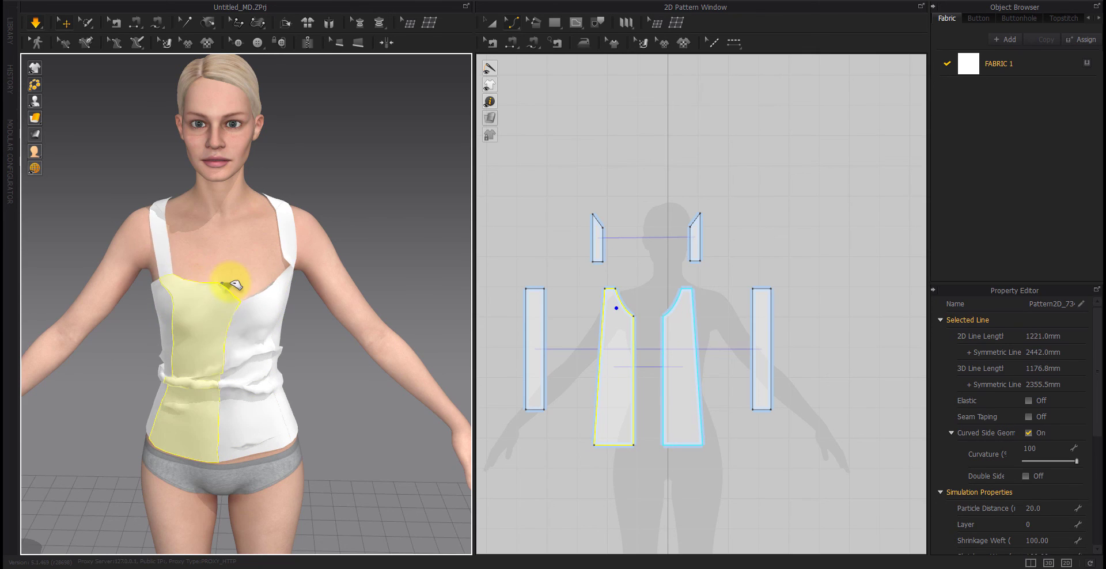
# Move the centre neckline point of the mirrored front panels further up in 2D to make the neckline shallower.
pyautogui.click(635, 320)
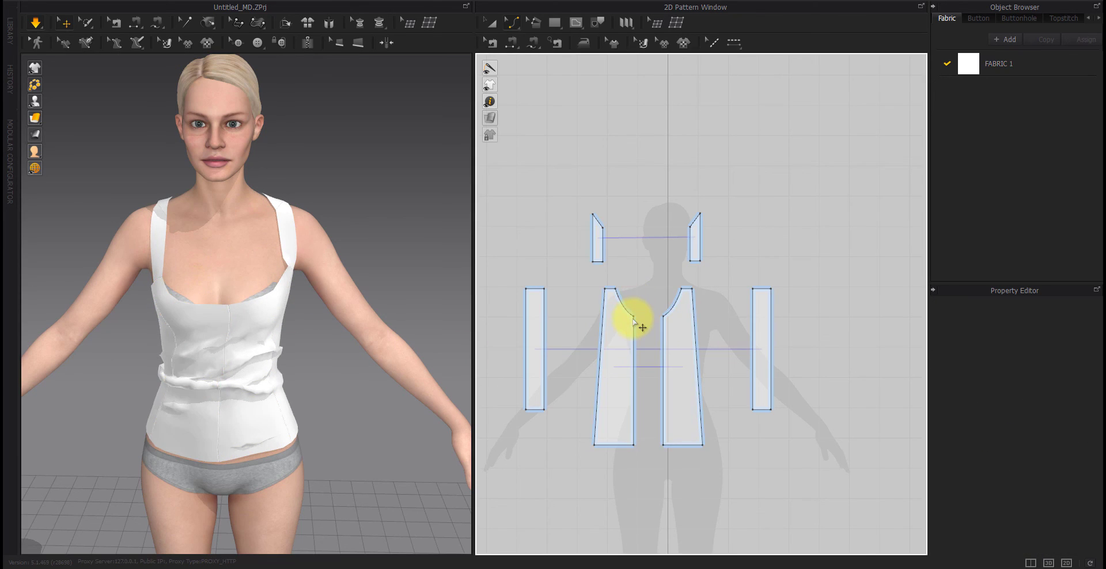
pyautogui.scroll(5, 637, 323)
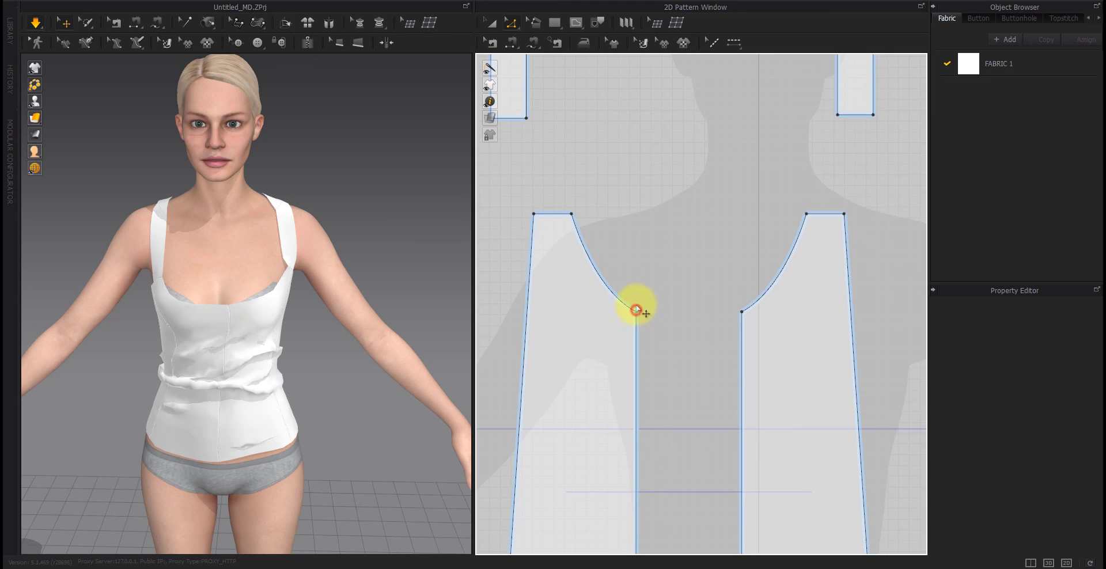
pyautogui.moveTo(636, 309); pyautogui.dragTo(637, 284)
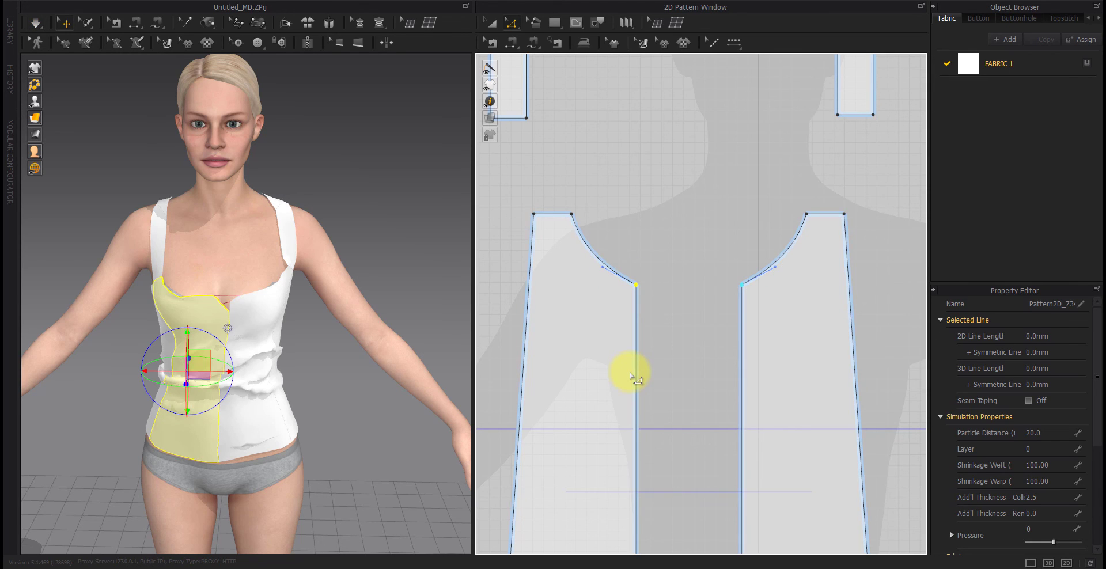
# Simulate the raised neckline and pull the top edges of both front panels into place over the bust.
pyautogui.click(184, 298)
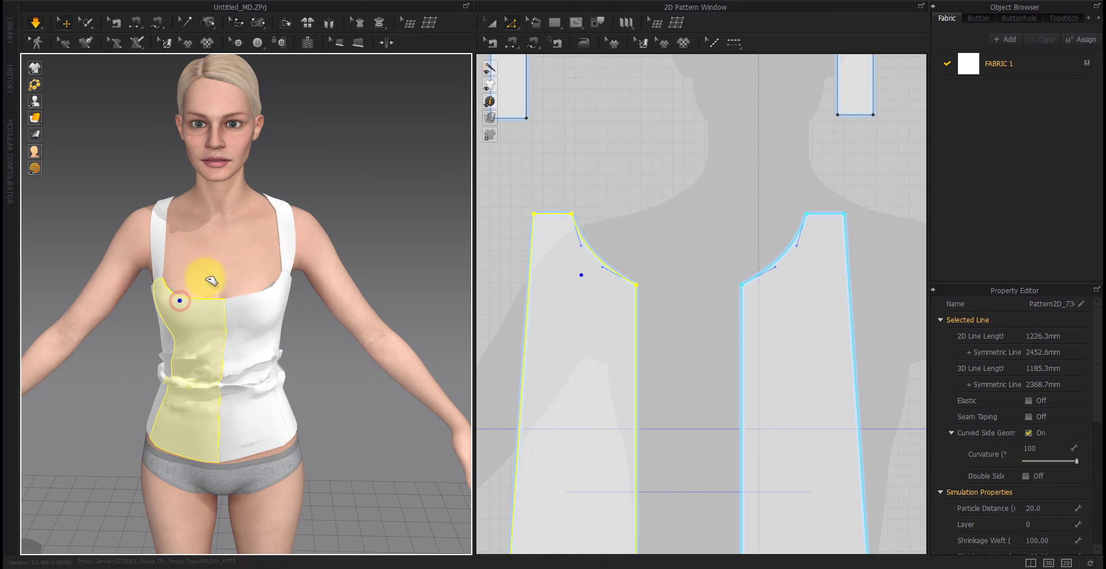
pyautogui.click(268, 289)
pyautogui.click(320, 354)
pyautogui.moveTo(334, 420); pyautogui.dragTo(337, 441, button='right')
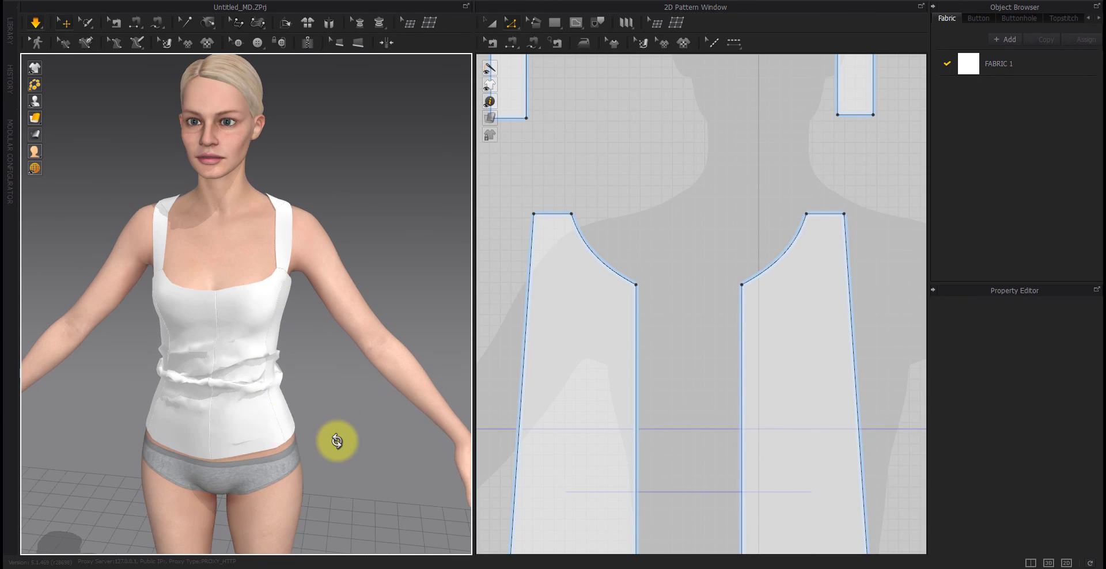
# Pull the front panel down near its hem in 3D and inspect the whole top's fit from the front.
pyautogui.scroll(-5, 288, 426)
pyautogui.moveTo(202, 379); pyautogui.dragTo(197, 395)
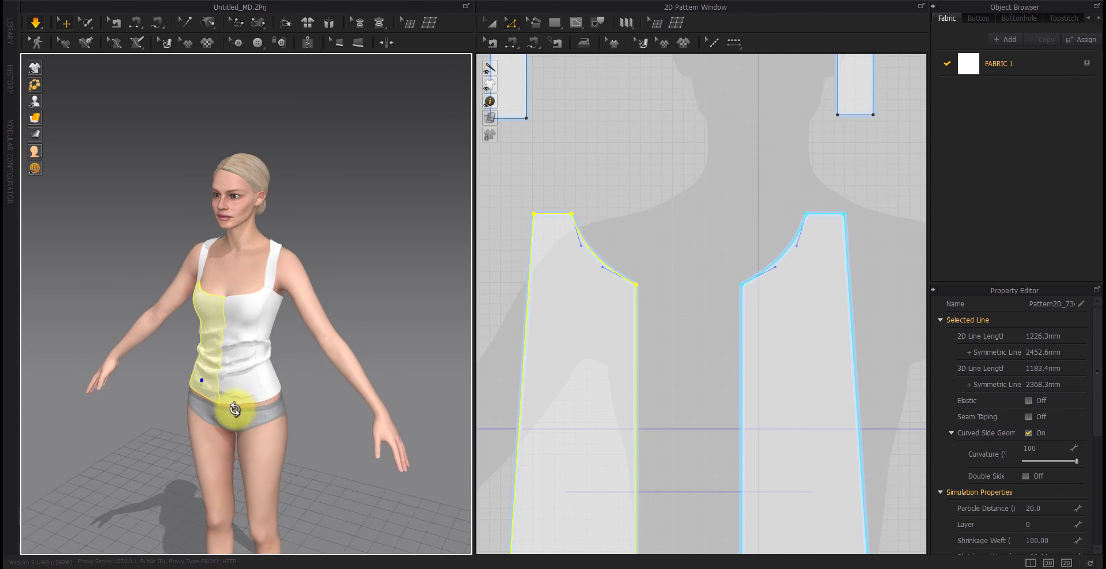
pyautogui.click(390, 340)
pyautogui.moveTo(390, 340); pyautogui.dragTo(399, 376, button='right')
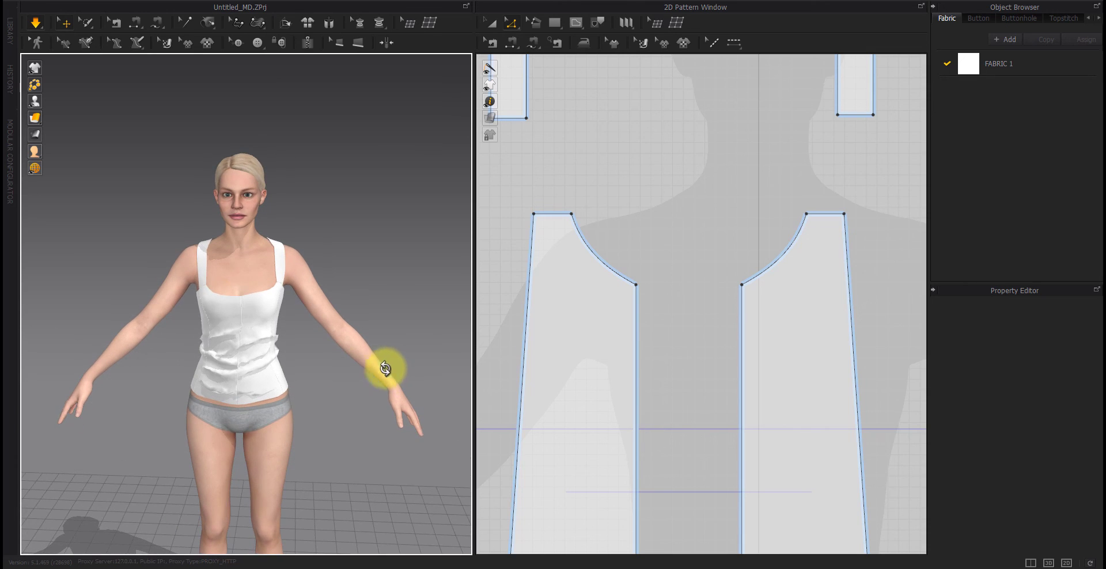
pyautogui.moveTo(165, 322)
pyautogui.mouseDown(button='right')
pyautogui.moveTo(358, 327)
pyautogui.moveTo(185, 321)
pyautogui.mouseUp(button='right')
# Select all pattern pieces in 2D and set their particle distance to 10 mm for a finer drape.
pyautogui.scroll(-8, 603, 329)
pyautogui.scroll(-5, 571, 341)
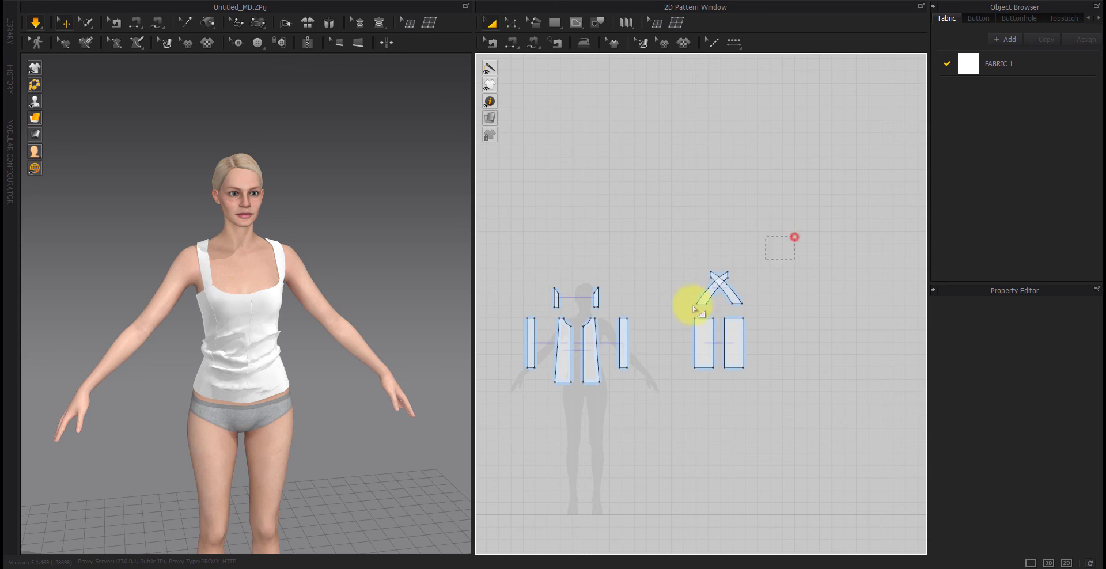
pyautogui.moveTo(695, 310); pyautogui.dragTo(482, 431)
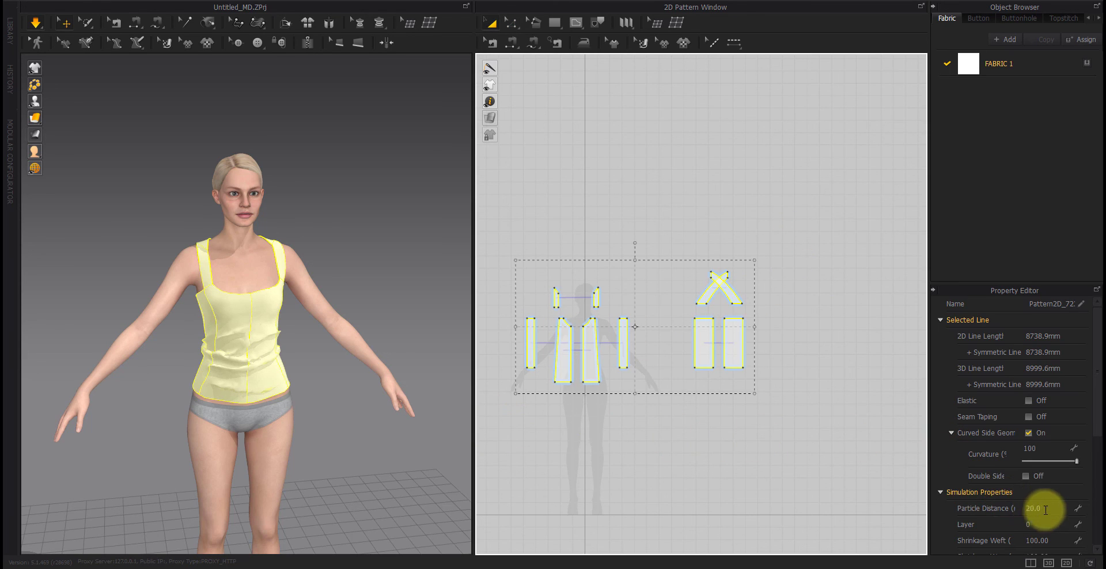
pyautogui.click(1055, 507)
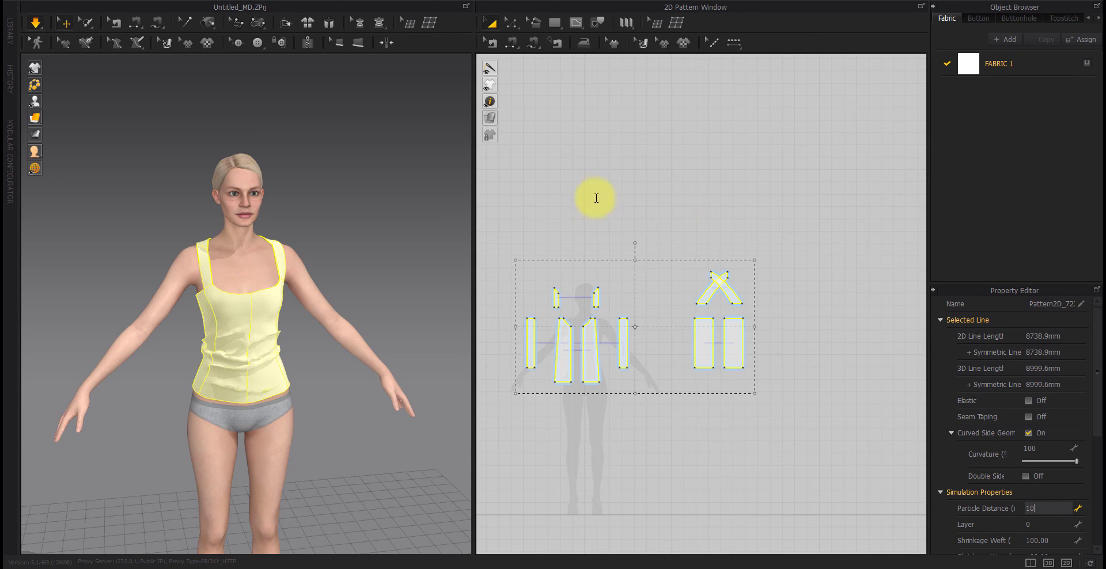
pyautogui.press('Return')
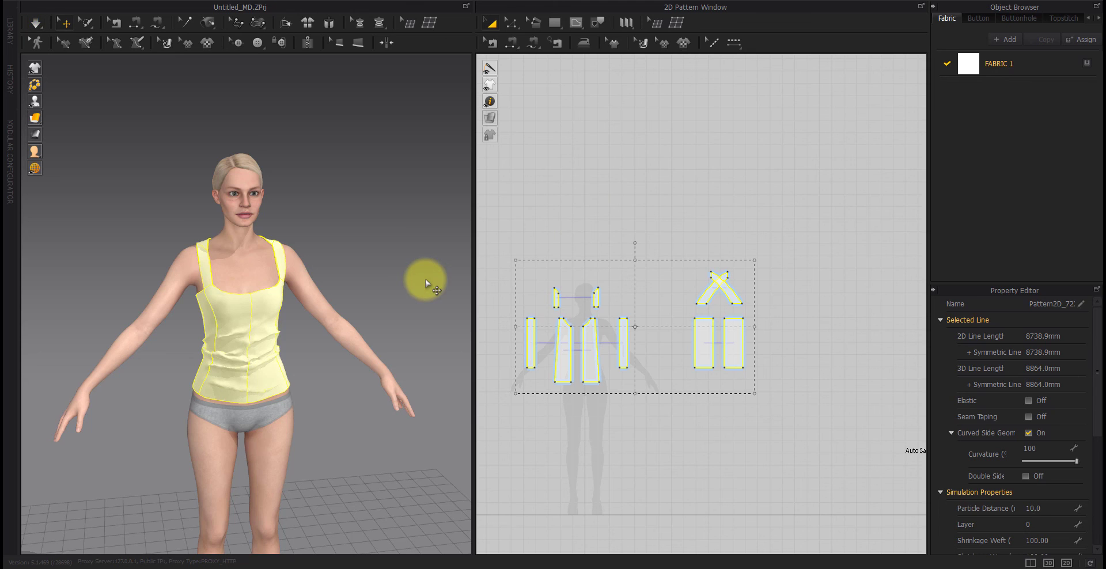
pyautogui.moveTo(425, 279); pyautogui.dragTo(374, 273, button='right')
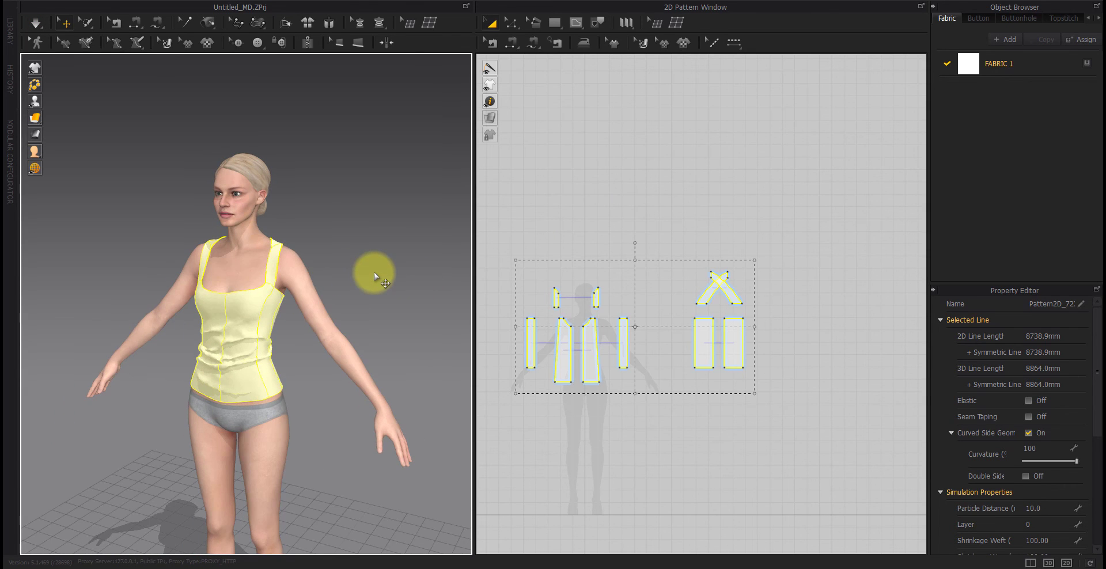
# Simulate the top at the finer resolution and tug the front panels in 3D to settle the fabric.
pyautogui.press('space')
pyautogui.moveTo(257, 381); pyautogui.dragTo(213, 405)
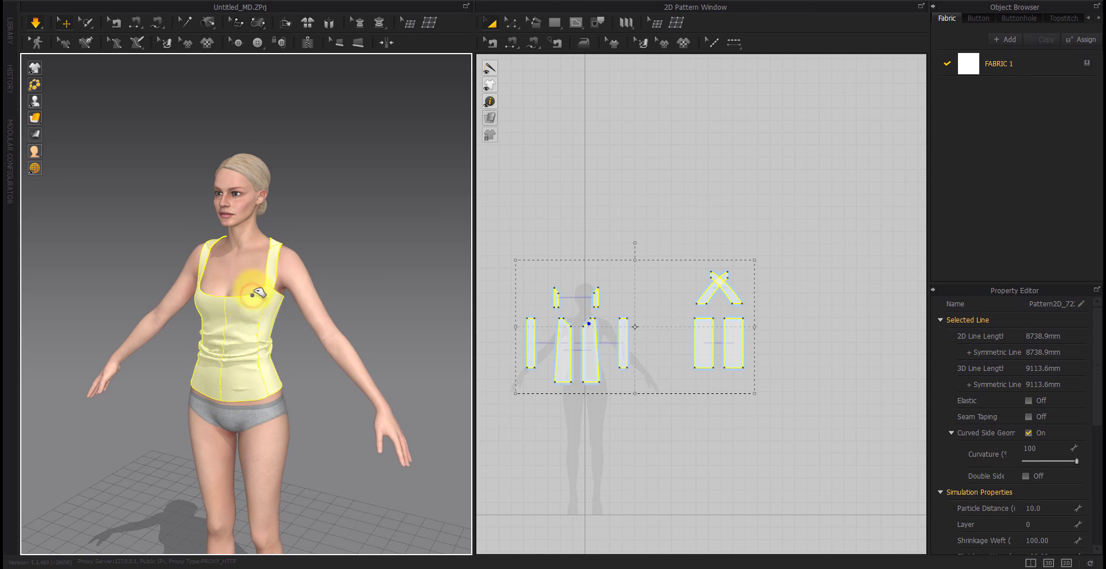
pyautogui.click(286, 375)
pyautogui.moveTo(282, 378); pyautogui.dragTo(256, 382, button='right')
pyautogui.scroll(2, 256, 381)
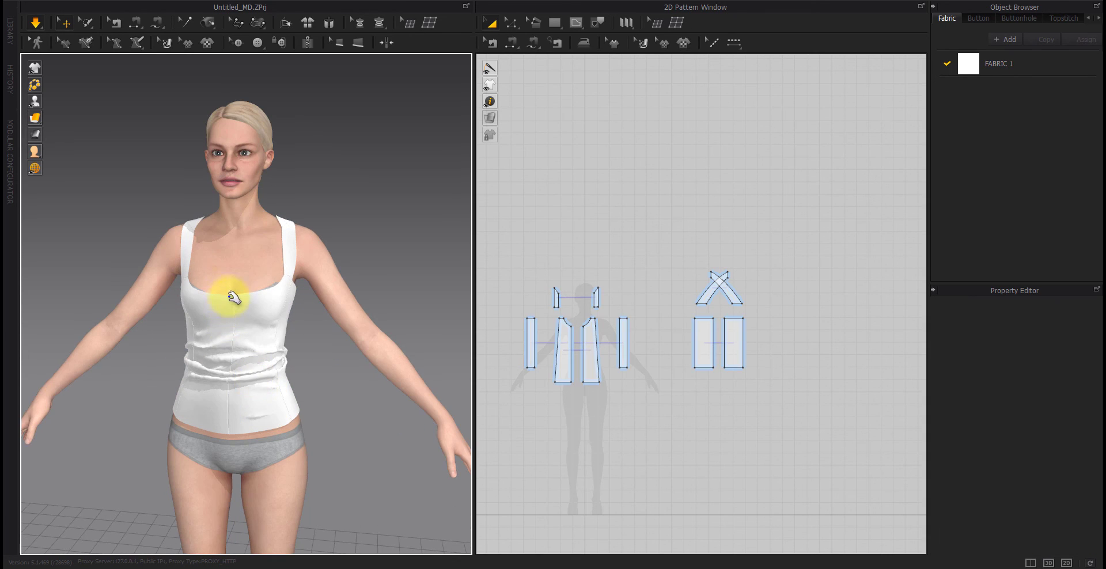
# Pull the centre of the front neckline and the front and back shoulder straps upwards in 3D during simulation.
pyautogui.moveTo(233, 298); pyautogui.dragTo(247, 196)
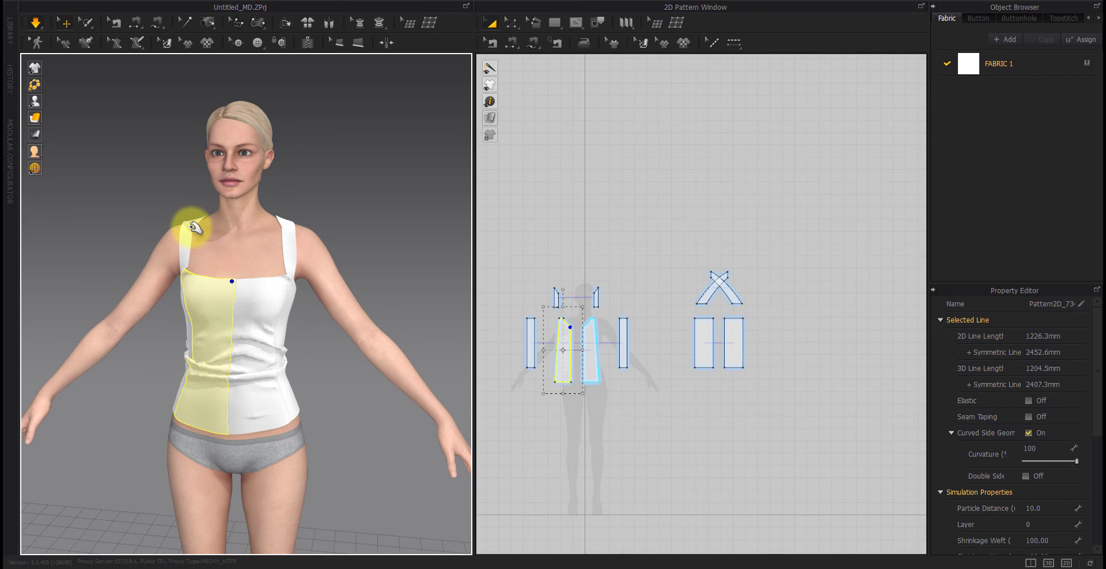
pyautogui.moveTo(196, 228); pyautogui.dragTo(195, 200)
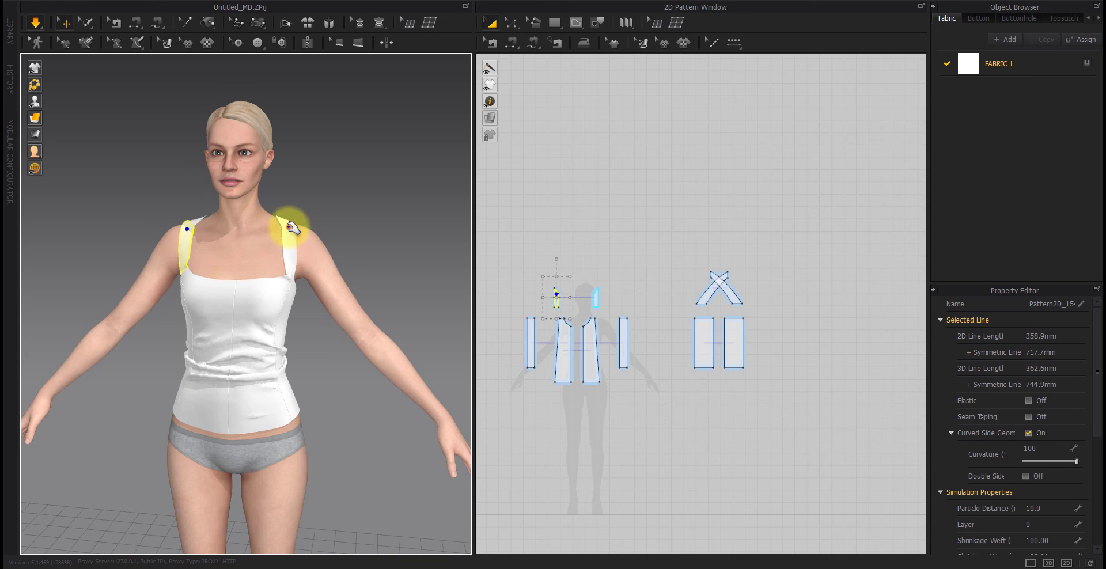
pyautogui.moveTo(282, 197)
pyautogui.mouseDown()
pyautogui.moveTo(281, 172)
pyautogui.moveTo(280, 184)
pyautogui.mouseUp()
pyautogui.moveTo(334, 289); pyautogui.dragTo(101, 285, button='right')
pyautogui.moveTo(322, 232); pyautogui.dragTo(291, 247)
pyautogui.moveTo(291, 247); pyautogui.dragTo(286, 408, button='right')
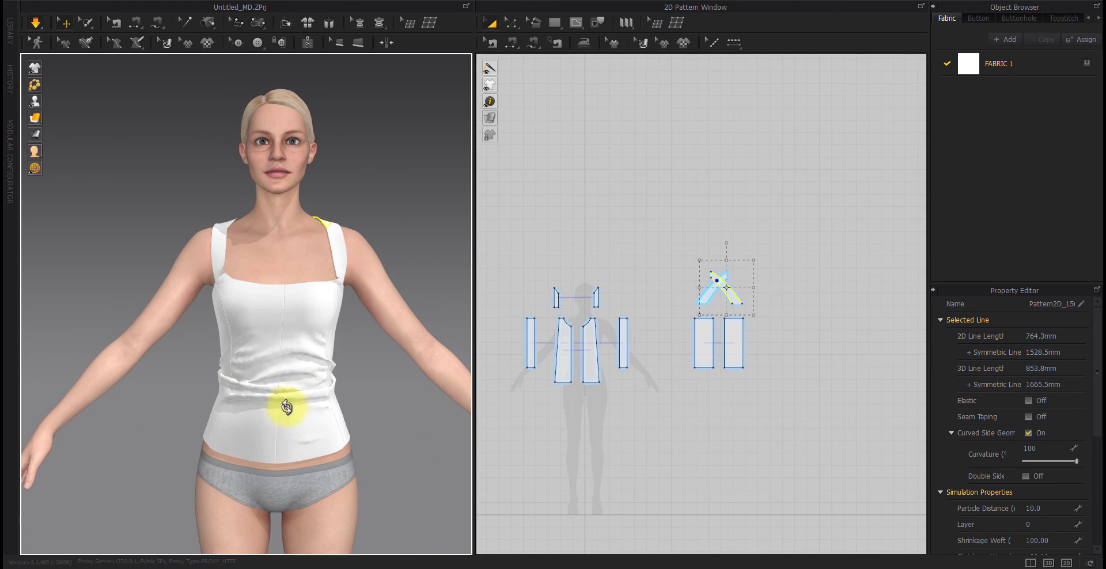
# Pull the lower front panel and both back panels downwards near the hem in 3D.
pyautogui.click(308, 442)
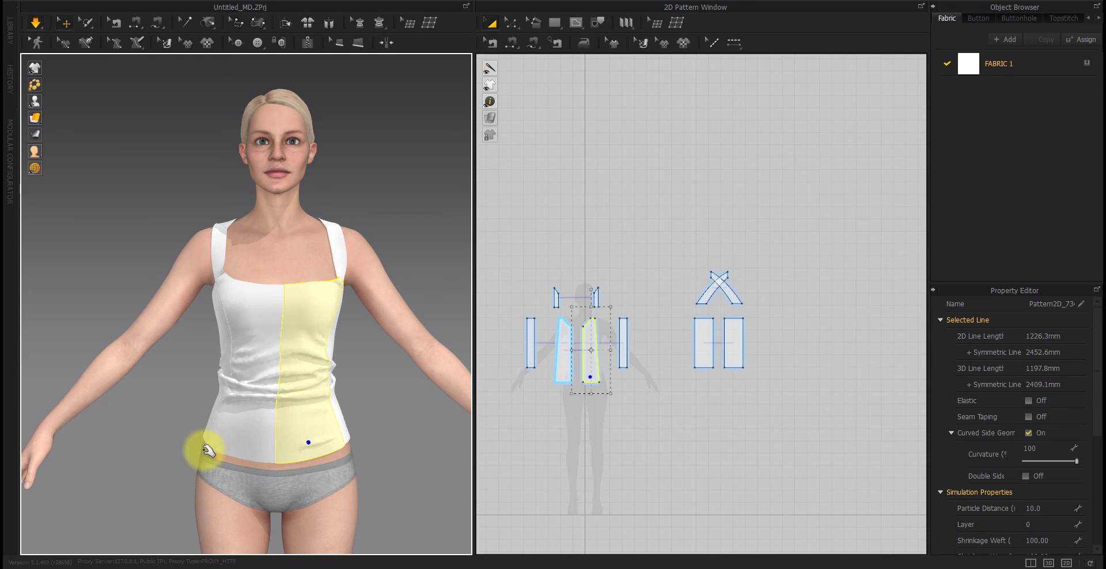
pyautogui.moveTo(196, 458); pyautogui.dragTo(186, 417, button='right')
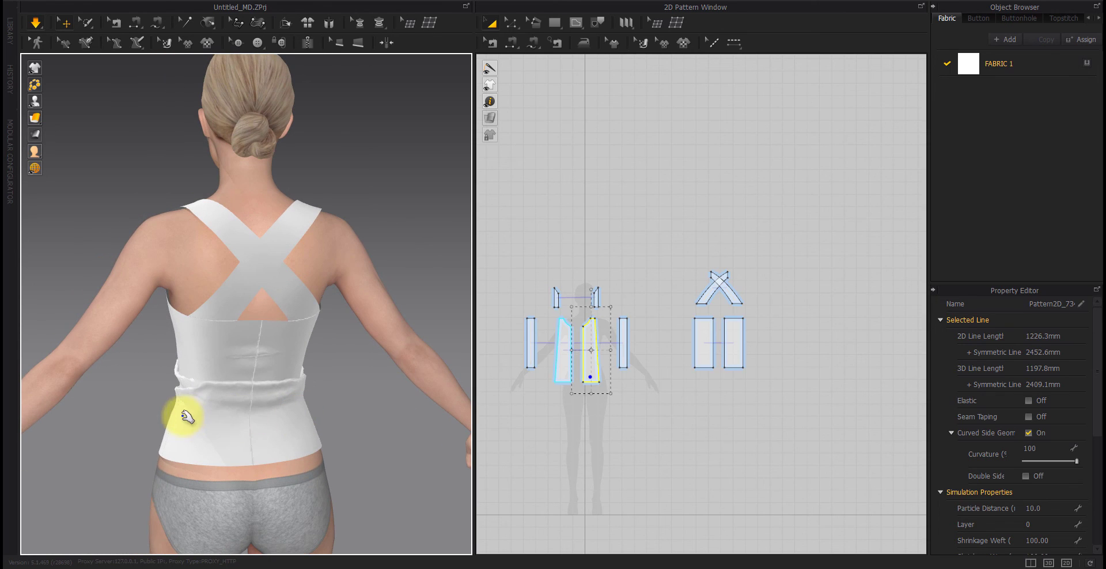
pyautogui.click(223, 458)
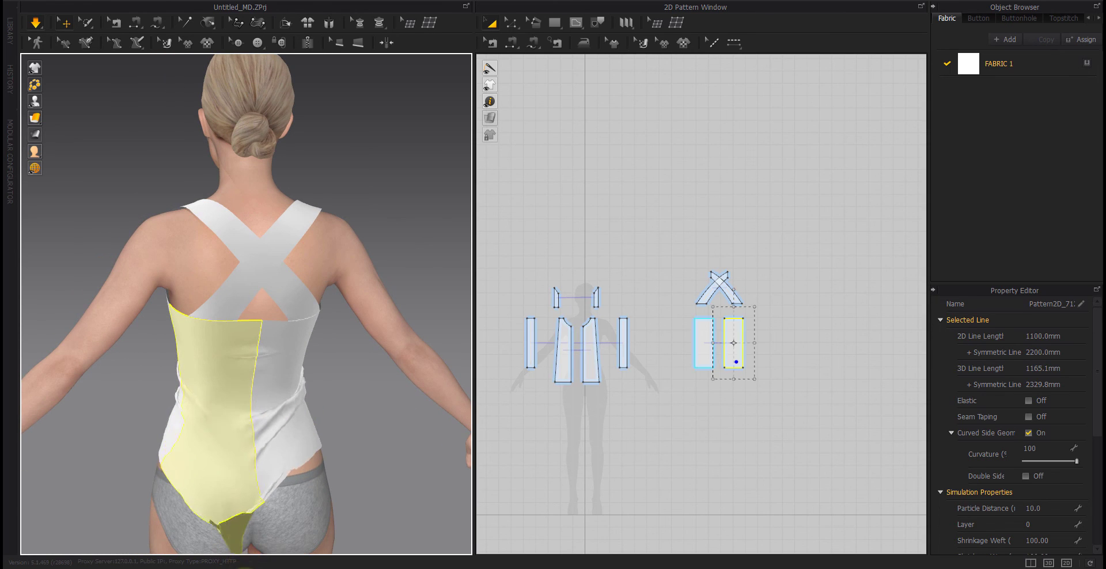
pyautogui.moveTo(254, 567); pyautogui.dragTo(292, 477)
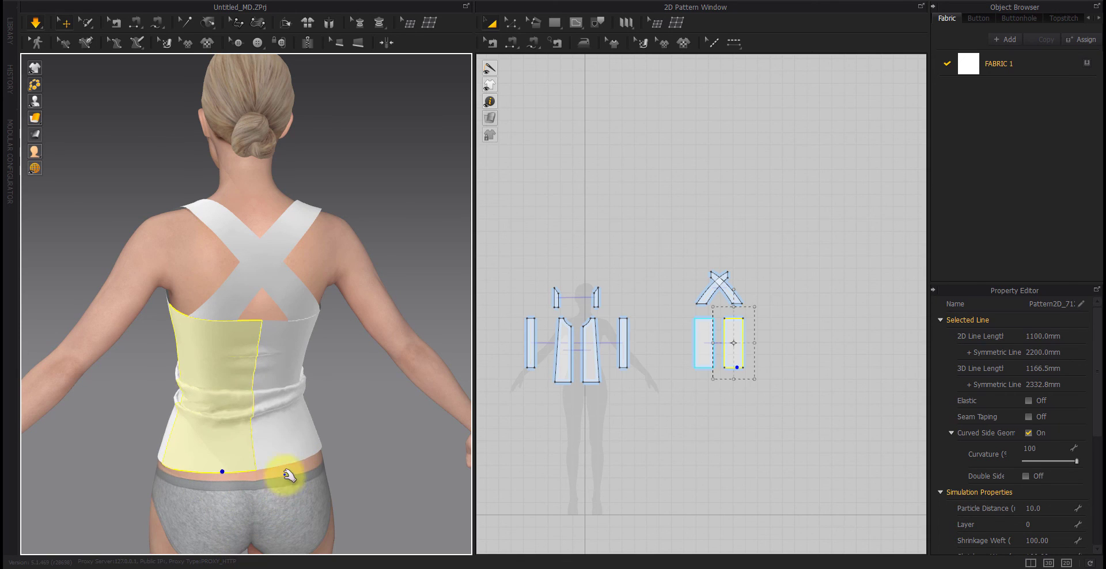
pyautogui.moveTo(302, 449); pyautogui.dragTo(340, 522)
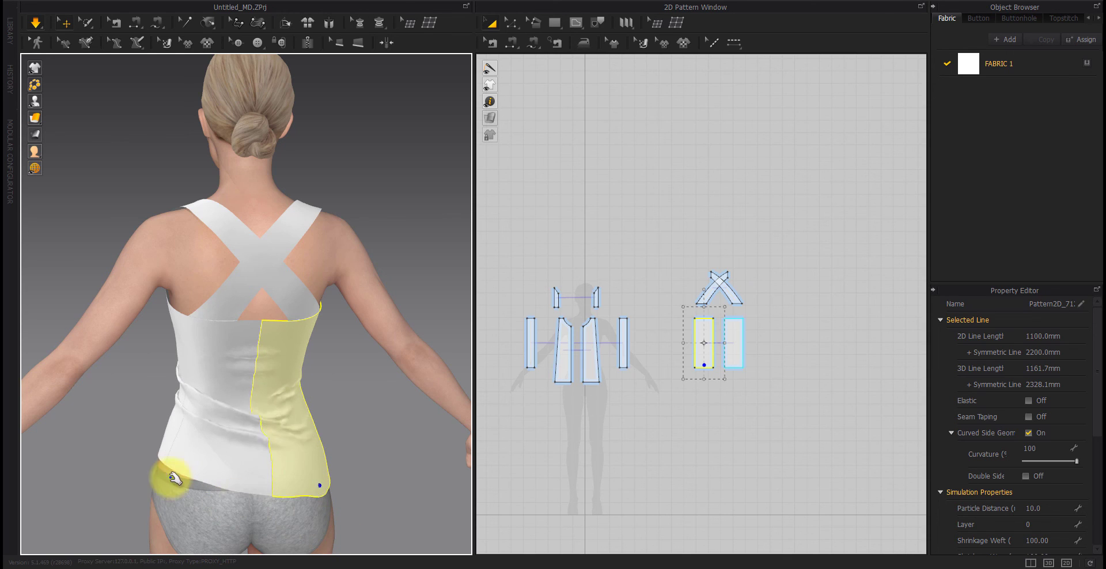
# Stretch the front hem further down over the hip in 3D and check the drape from the back and front.
pyautogui.moveTo(124, 439); pyautogui.dragTo(311, 451, button='right')
pyautogui.moveTo(354, 487); pyautogui.dragTo(408, 567)
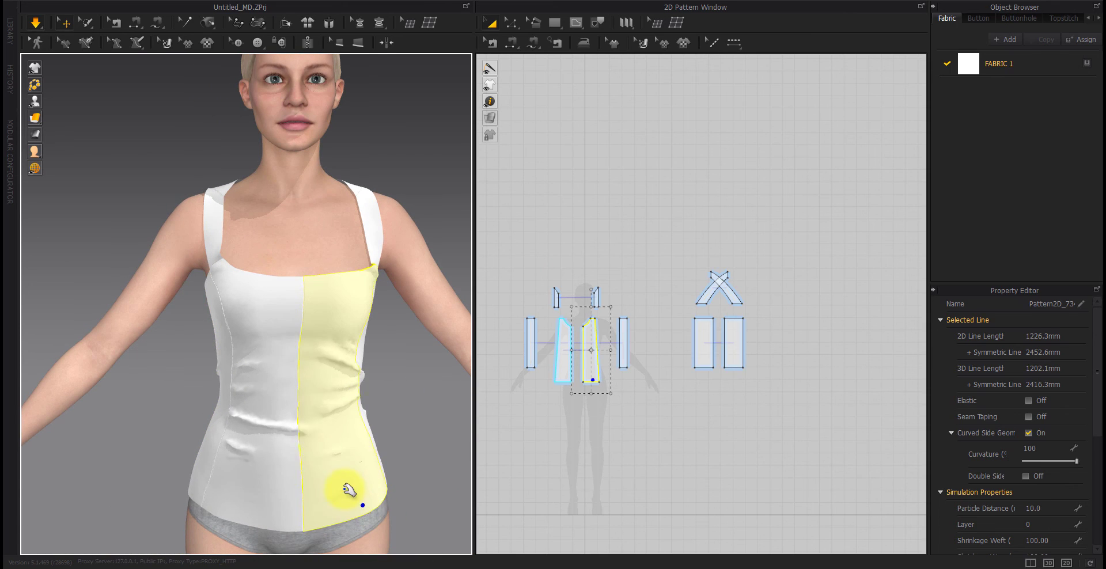
pyautogui.scroll(-2, 346, 487)
pyautogui.moveTo(322, 475); pyautogui.dragTo(289, 460, button='middle')
pyautogui.click(408, 437)
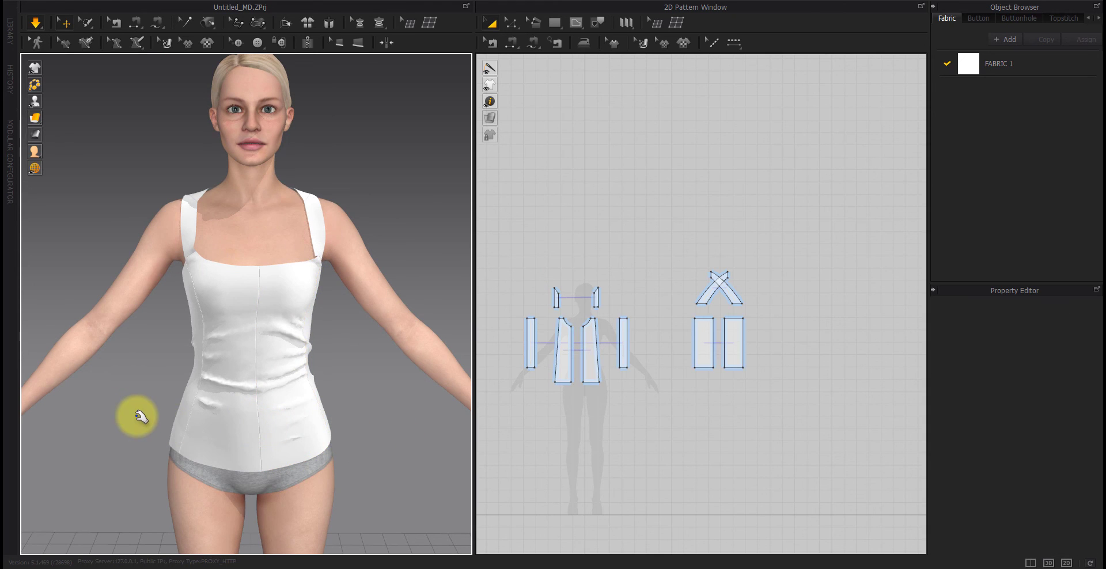
pyautogui.moveTo(137, 416); pyautogui.dragTo(244, 412, button='right')
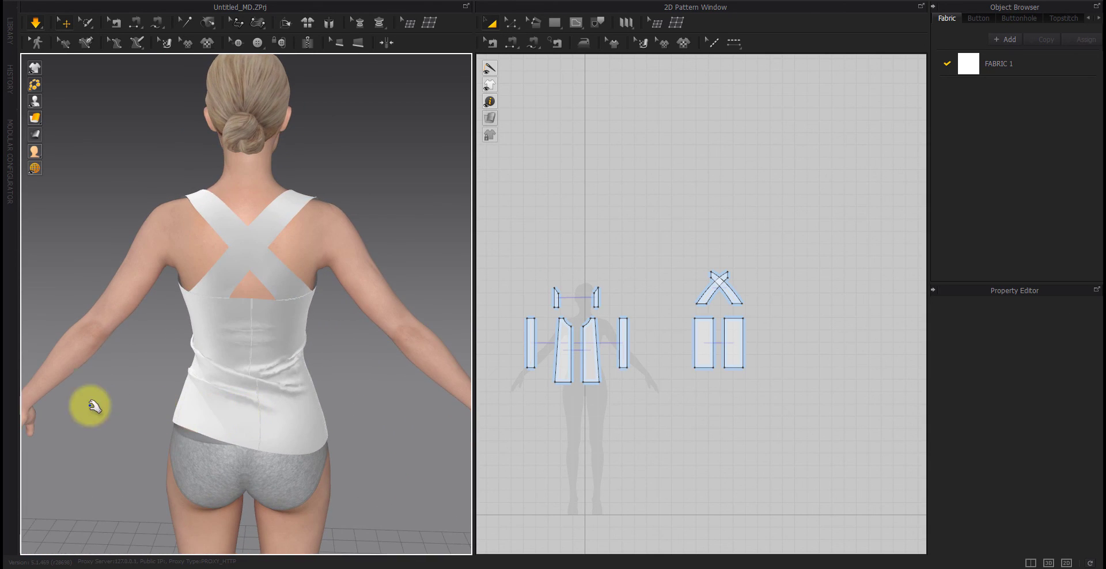
pyautogui.moveTo(91, 406); pyautogui.dragTo(222, 398, button='right')
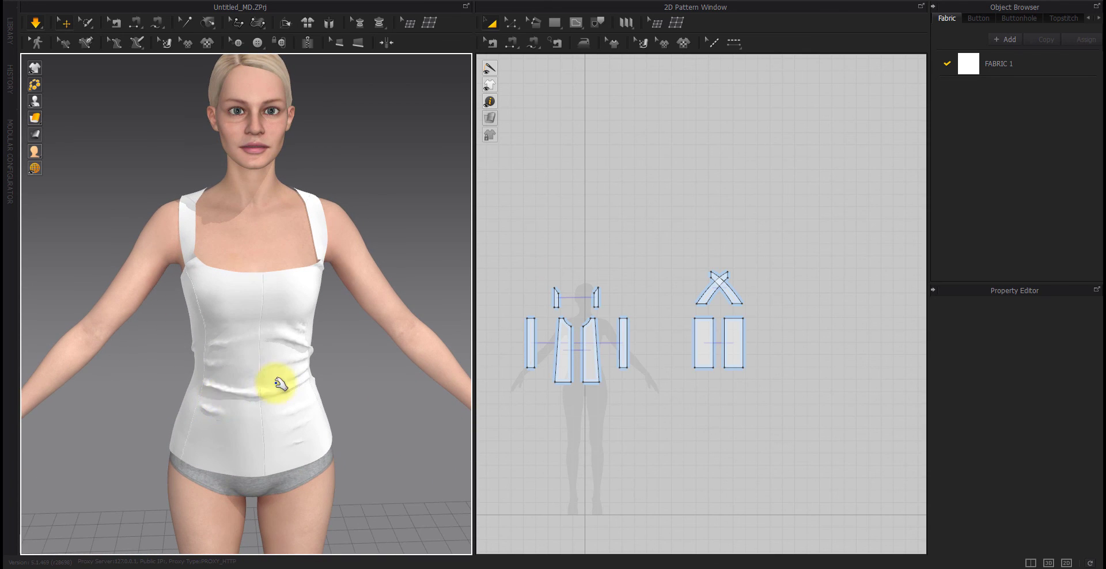
pyautogui.scroll(-2, 276, 383)
pyautogui.moveTo(278, 394); pyautogui.dragTo(267, 389, button='middle')
pyautogui.moveTo(267, 389); pyautogui.dragTo(258, 388, button='right')
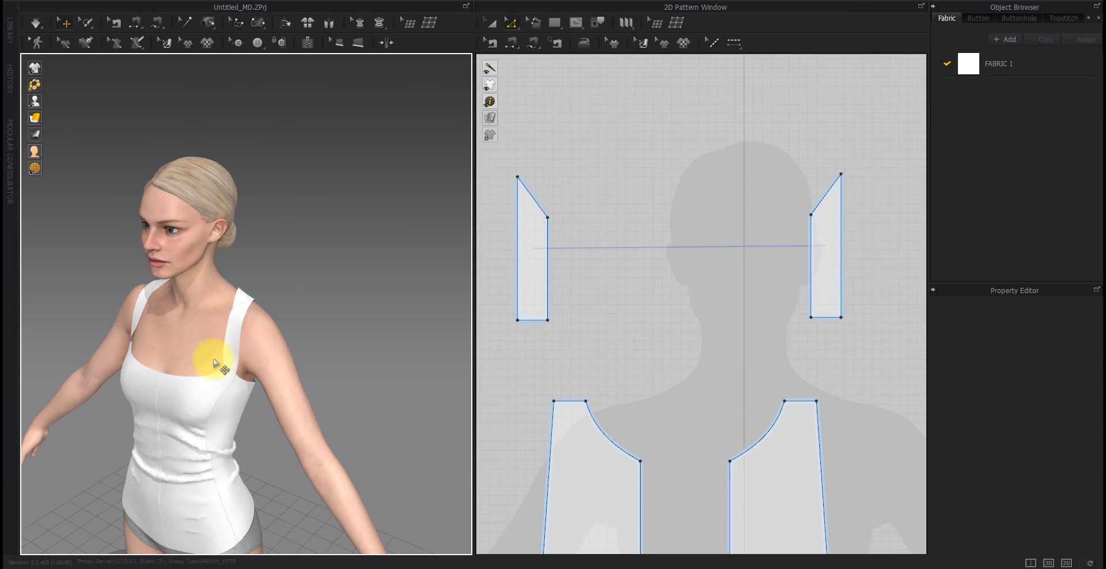
# Raise the lower inner corner of the mirrored front straps slightly in 2D while simulating, and check the neckline fit in 3D.
pyautogui.scroll(3, 210, 369)
pyautogui.moveTo(190, 406); pyautogui.dragTo(193, 333, button='middle')
pyautogui.moveTo(192, 333); pyautogui.dragTo(106, 333, button='right')
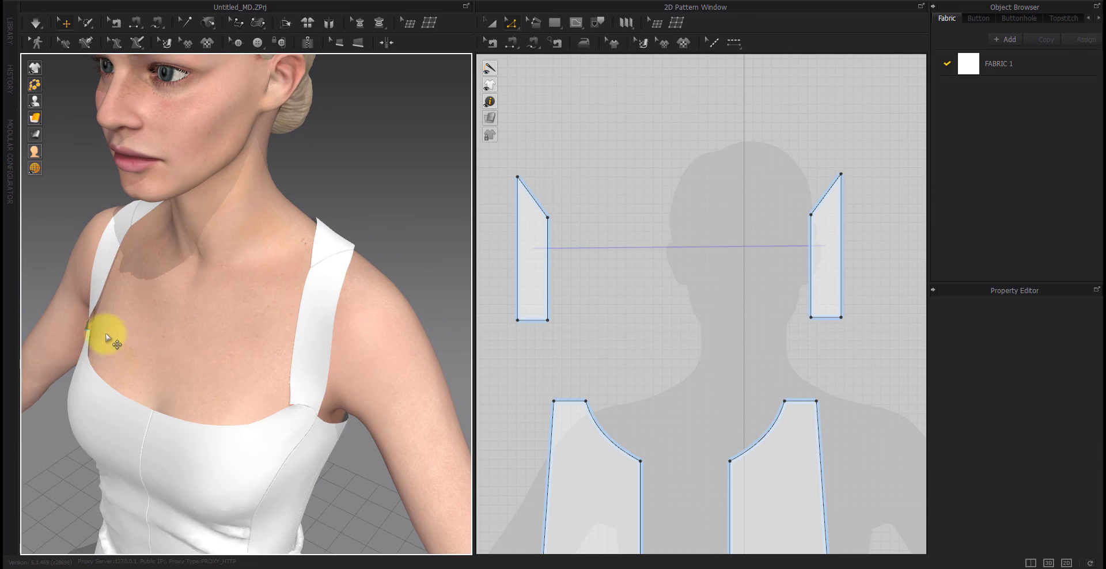
pyautogui.click(85, 324)
pyautogui.click(46, 243)
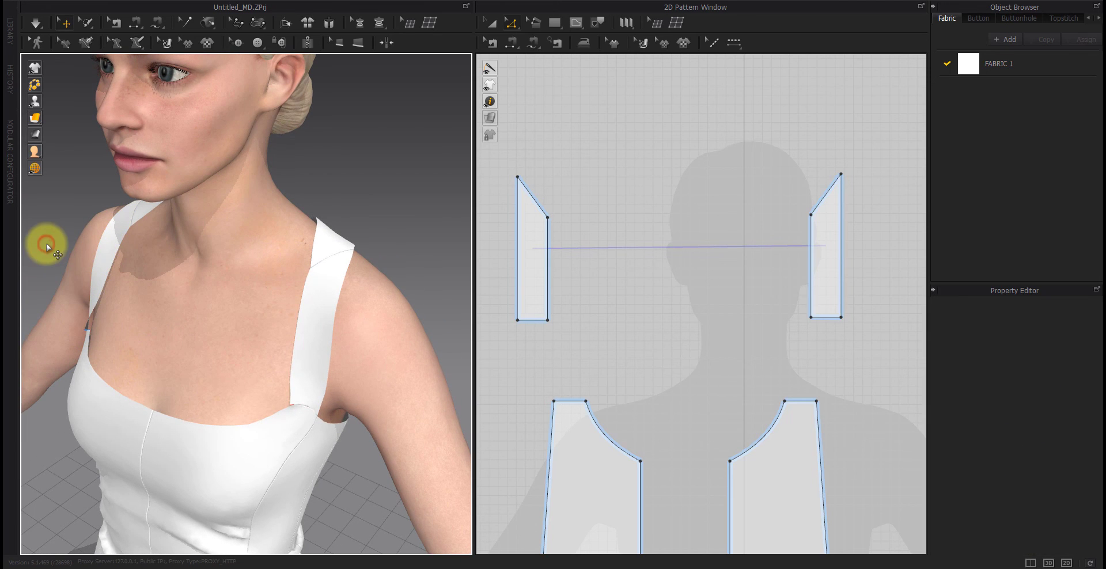
pyautogui.press('space')
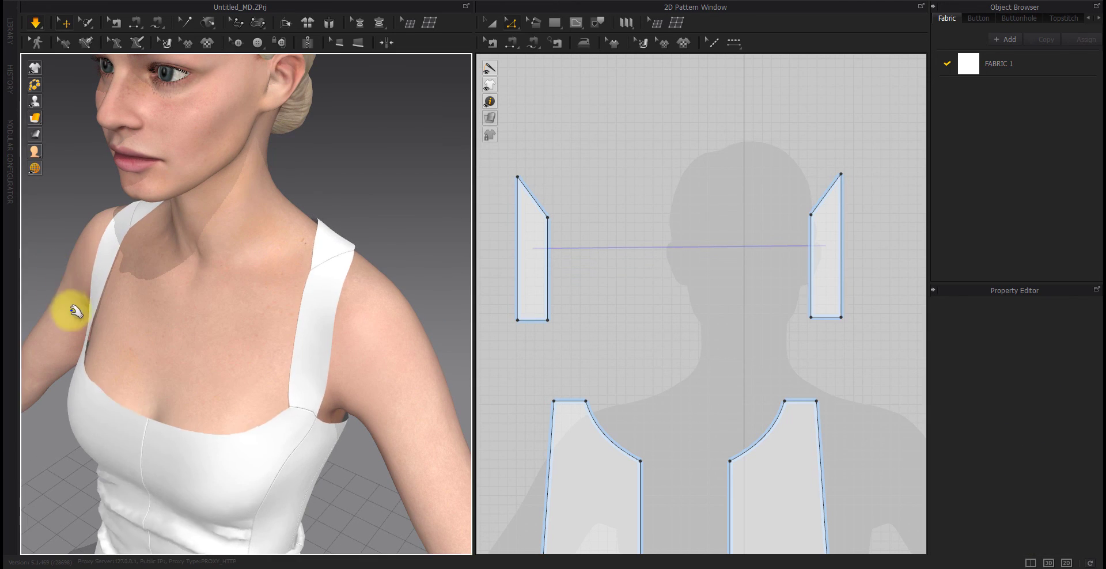
pyautogui.click(549, 321)
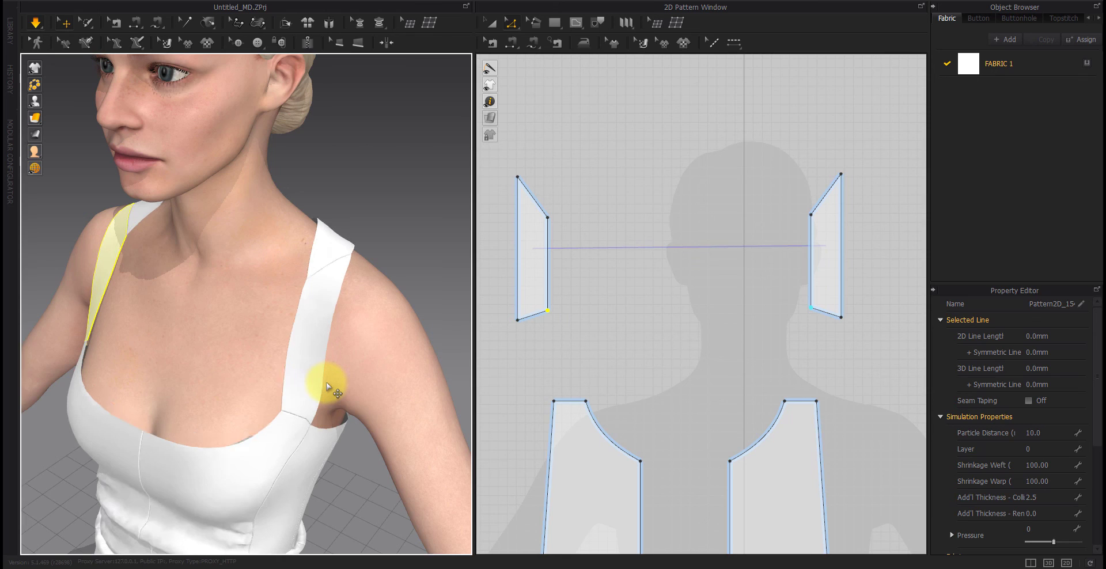
pyautogui.scroll(-4, 246, 369)
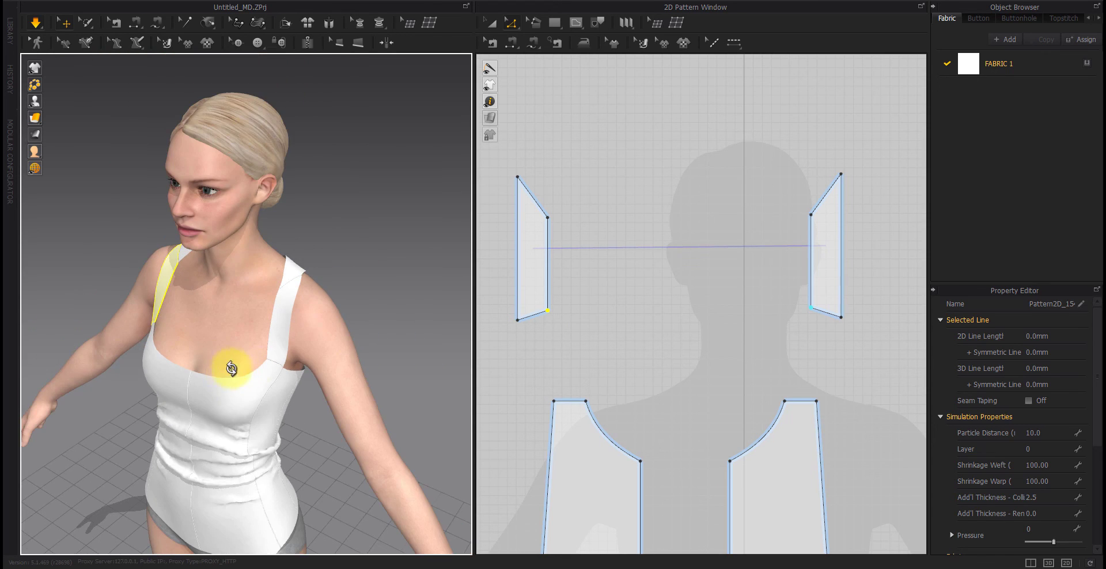
pyautogui.moveTo(231, 370); pyautogui.dragTo(275, 359, button='right')
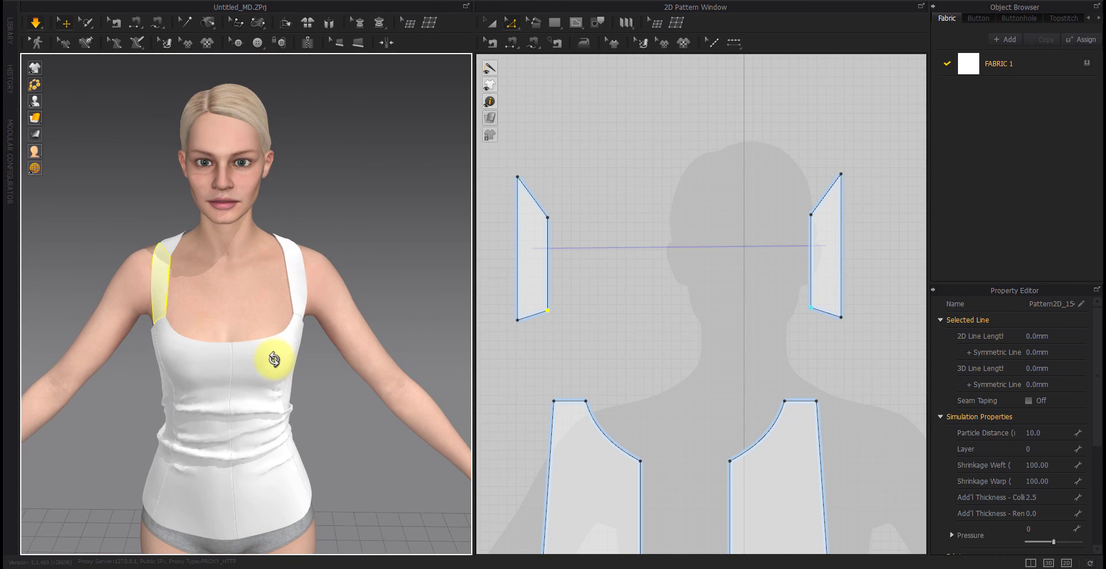
pyautogui.scroll(-2, 311, 389)
pyautogui.click(331, 406)
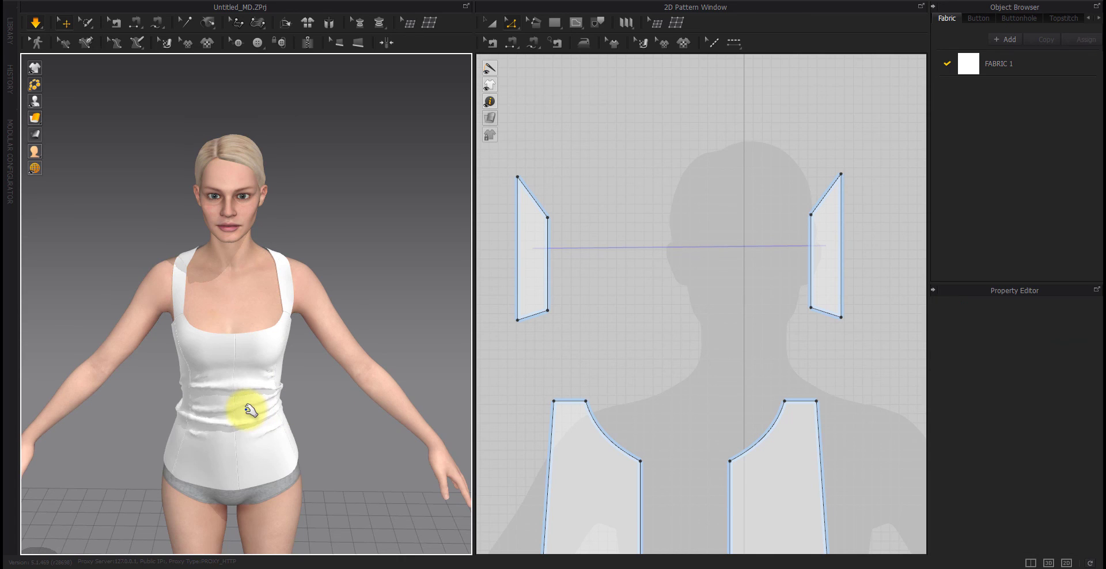